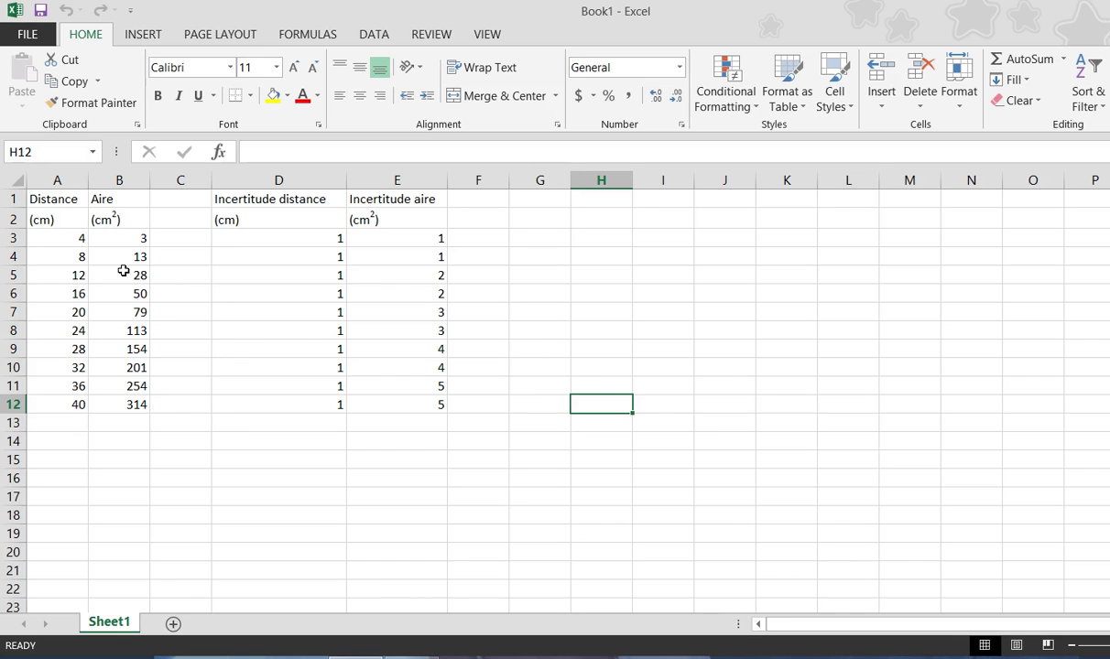
Step: Review the Distance and Aire values in rows 3 to 12 together with their matching uncertainty columns
click(75, 237)
drag(76, 237, 82, 404)
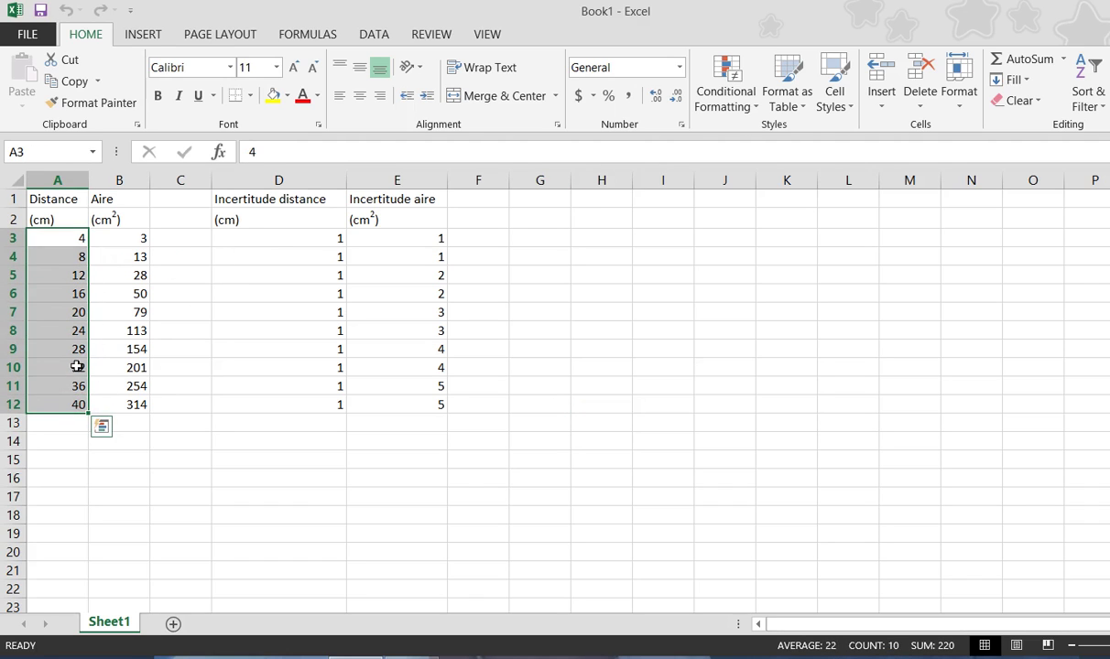
drag(260, 236, 278, 404)
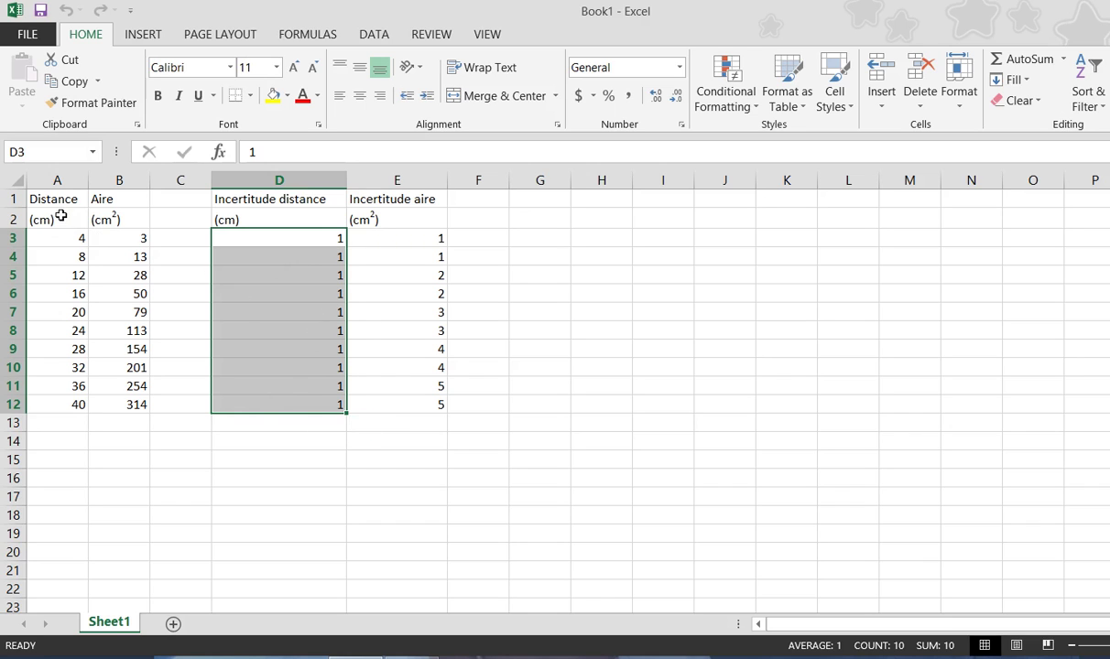
drag(119, 229, 129, 403)
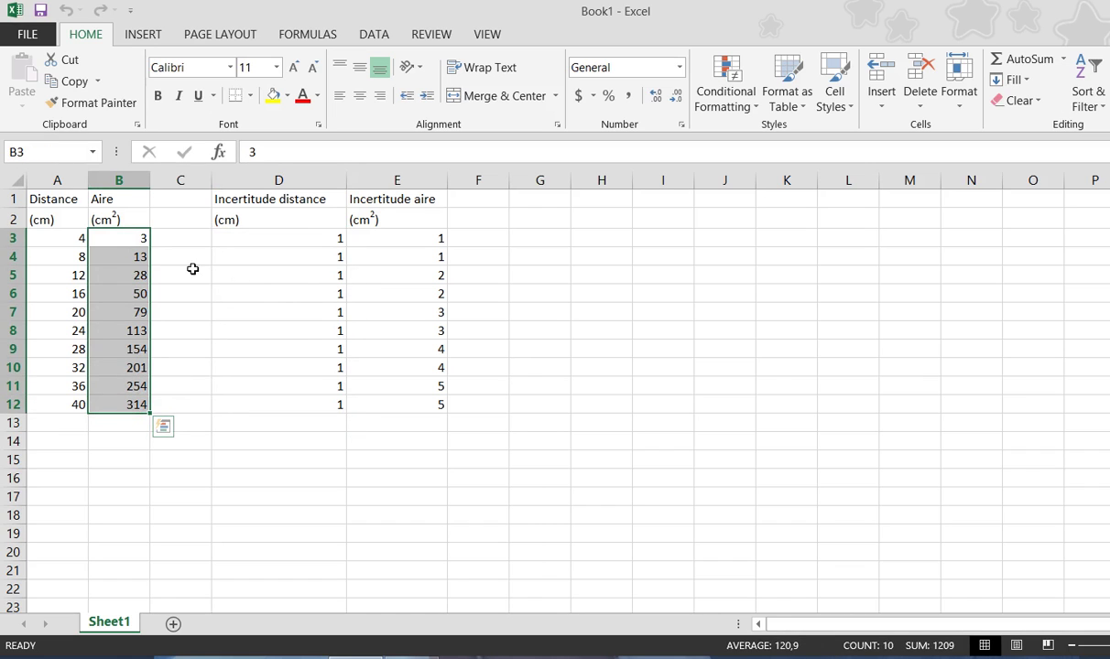
drag(392, 237, 394, 404)
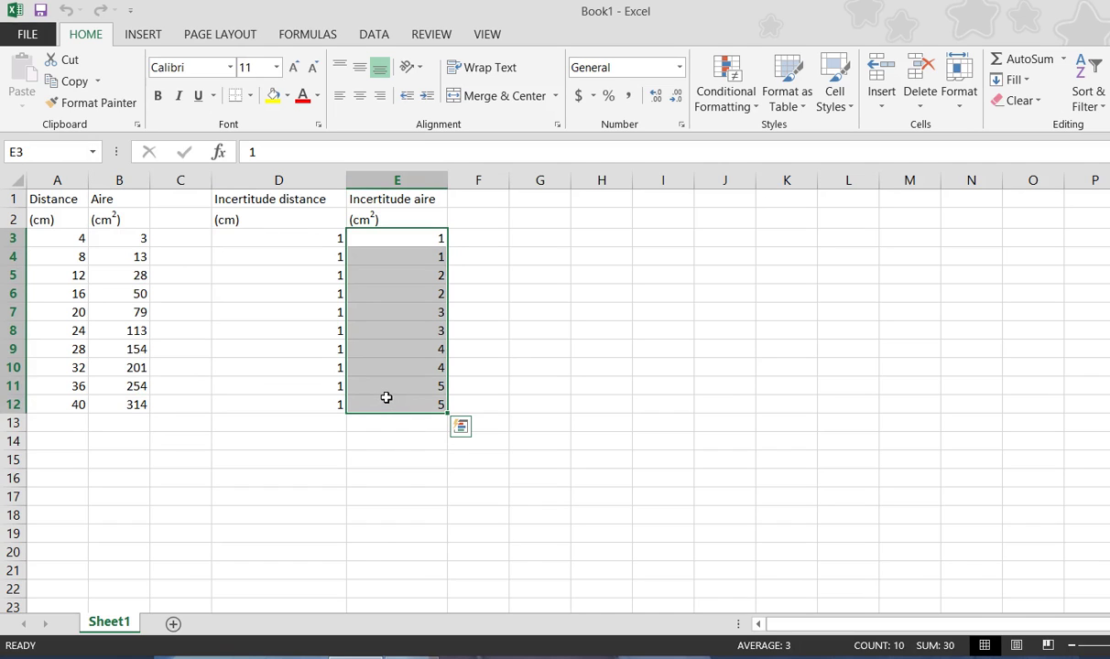
click(278, 424)
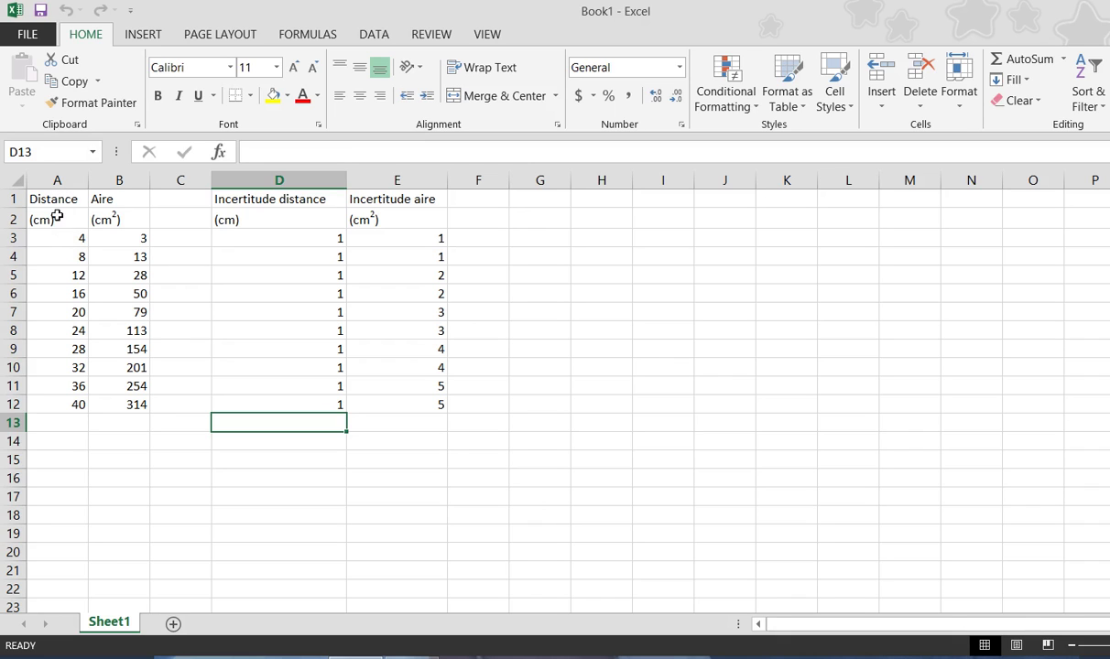
Step: Label the Distance column X in cell A14 and the Aire column Y in cell B14
drag(58, 236, 58, 409)
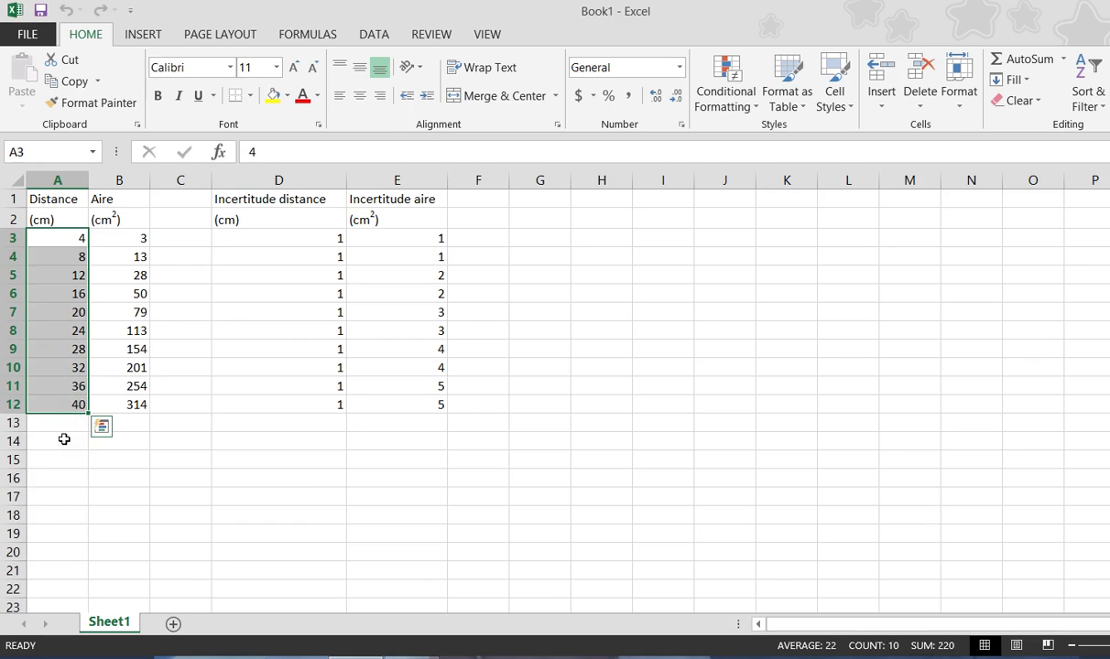
click(64, 440)
text(X)
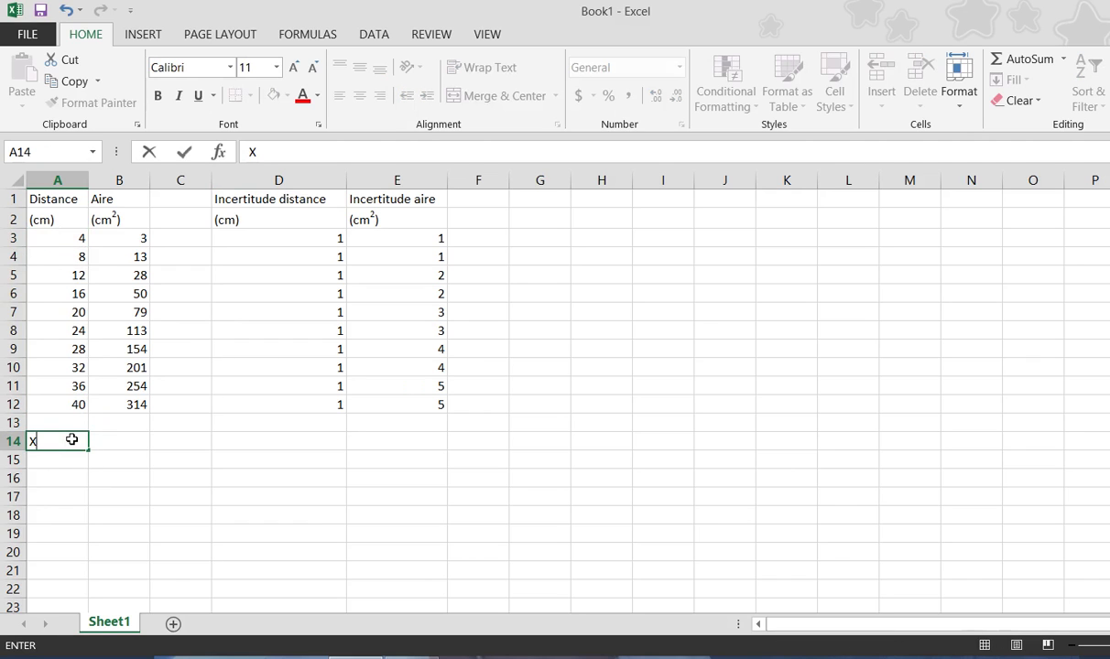
click(120, 533)
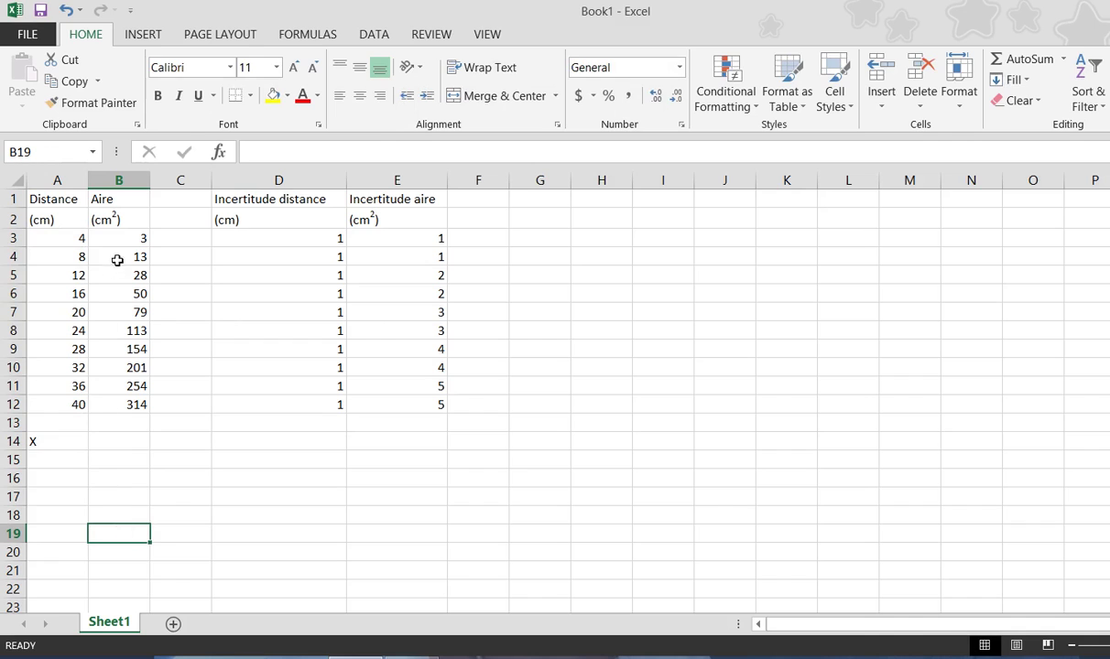
drag(120, 236, 121, 407)
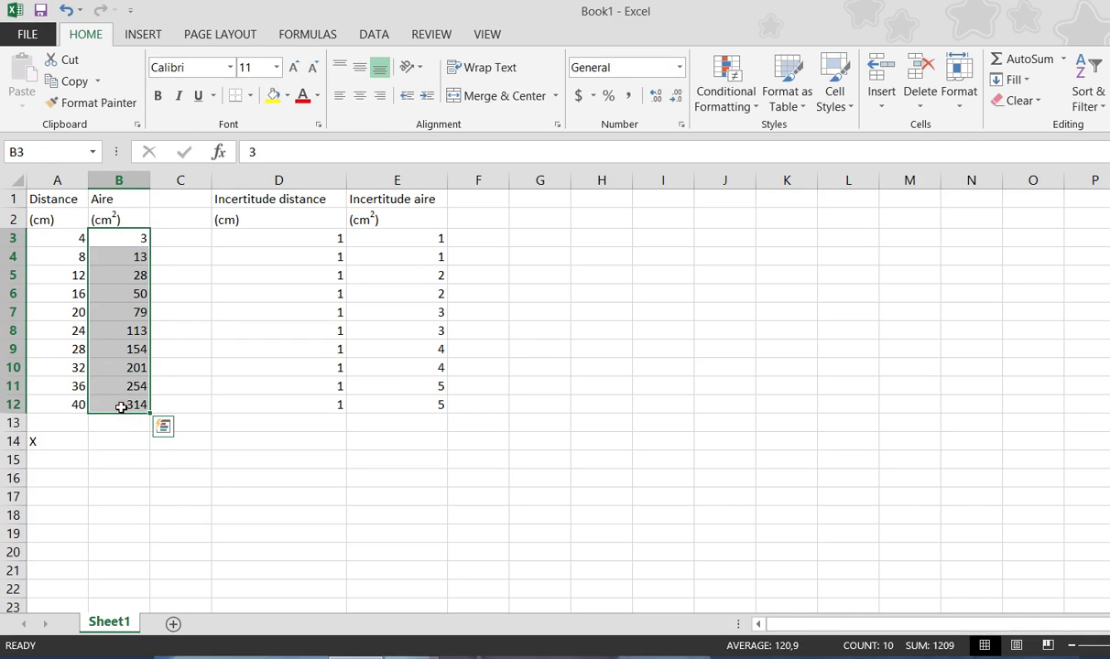
click(112, 442)
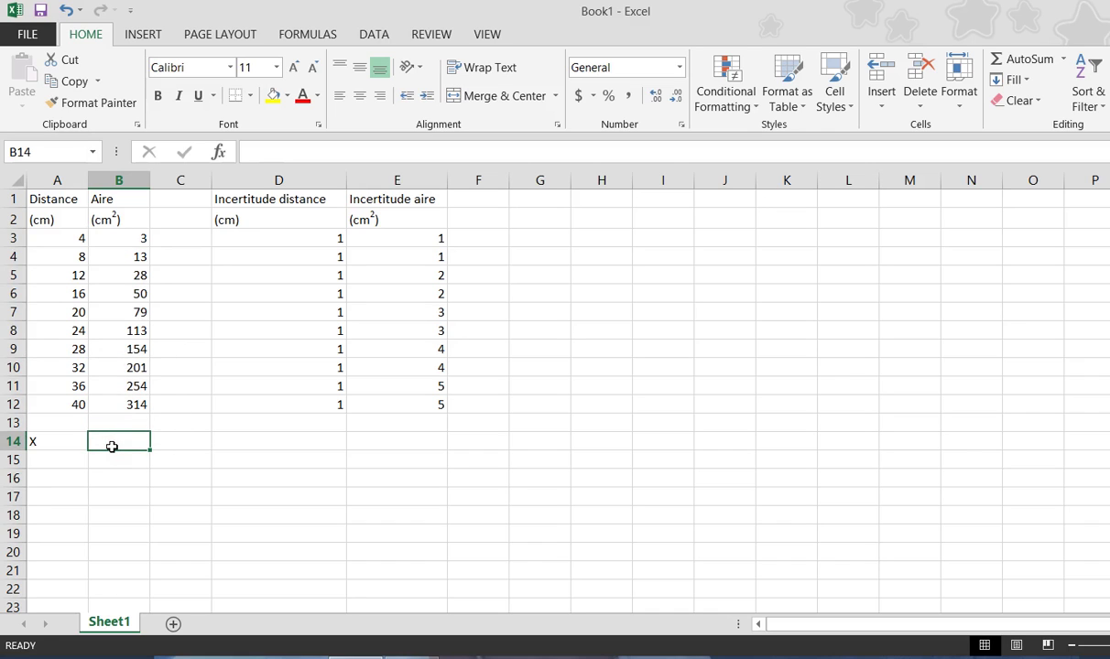
text(Y)
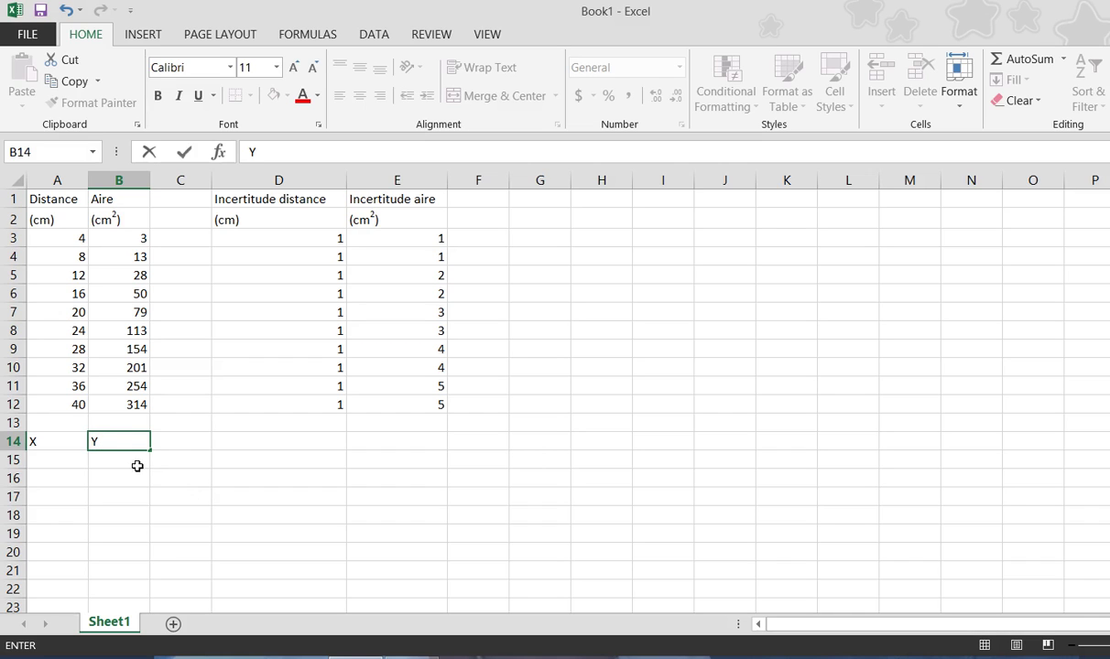
Step: Delete the X and Y labels from cells A14:B14
drag(59, 443, 112, 441)
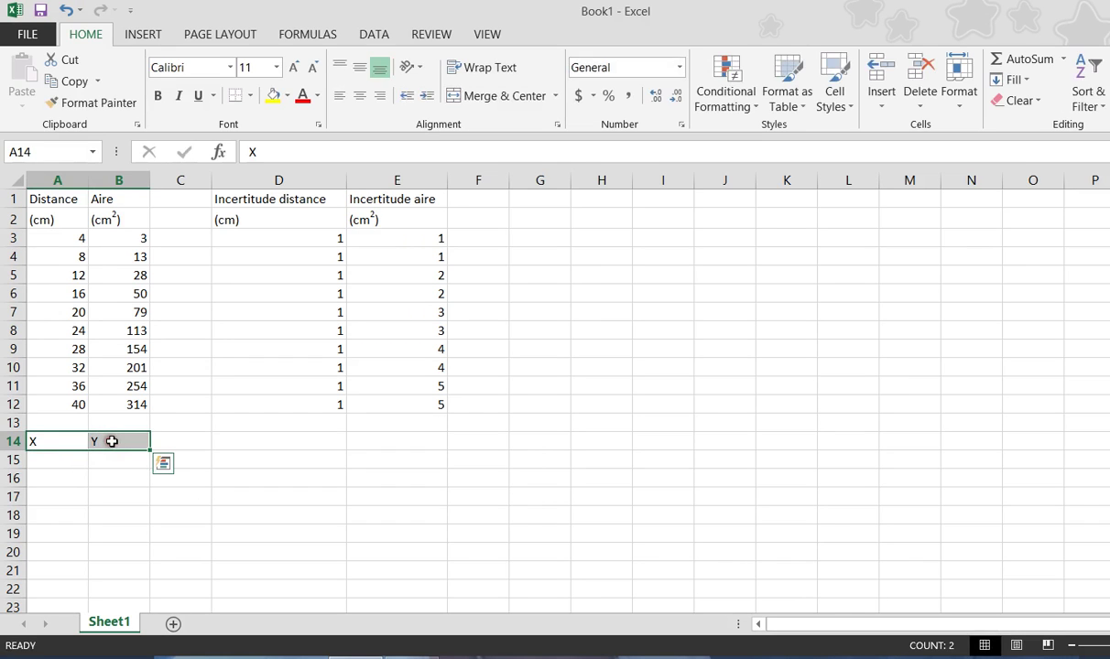
key(Delete)
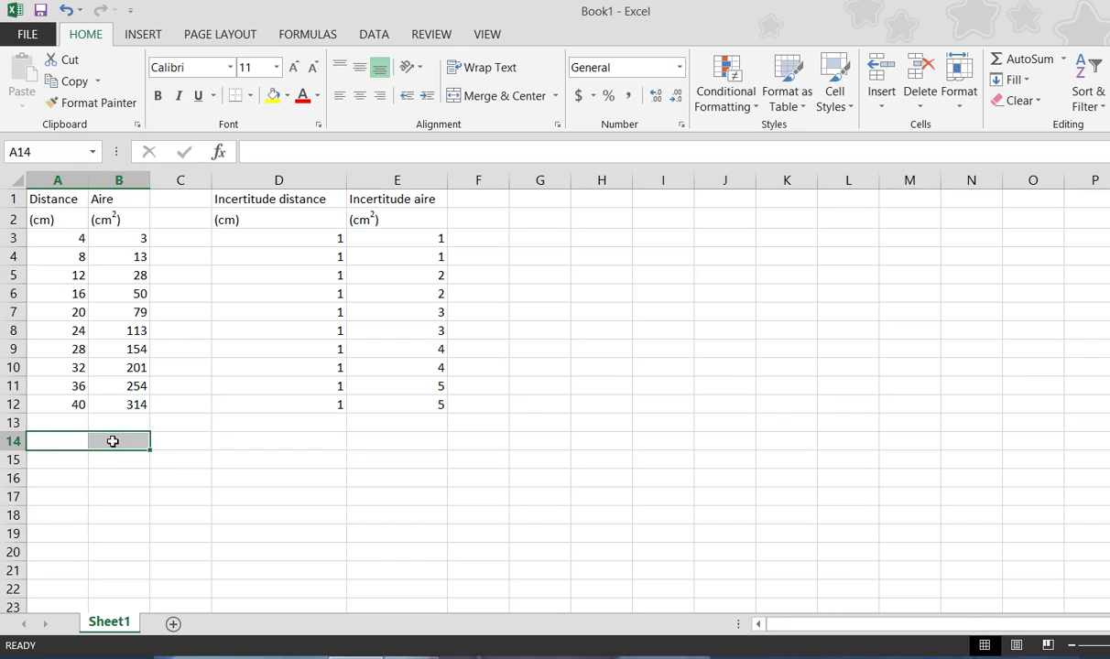
click(282, 466)
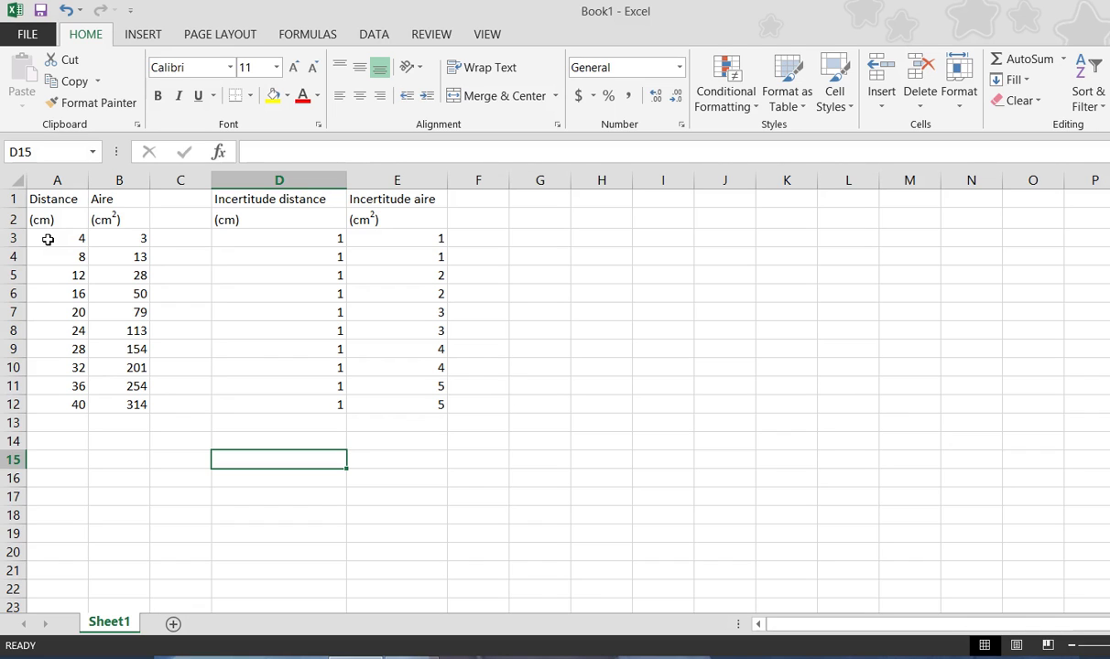
Step: Insert a markers-only scatter chart from the Distance and Aire data in A3:B12
drag(48, 239, 103, 404)
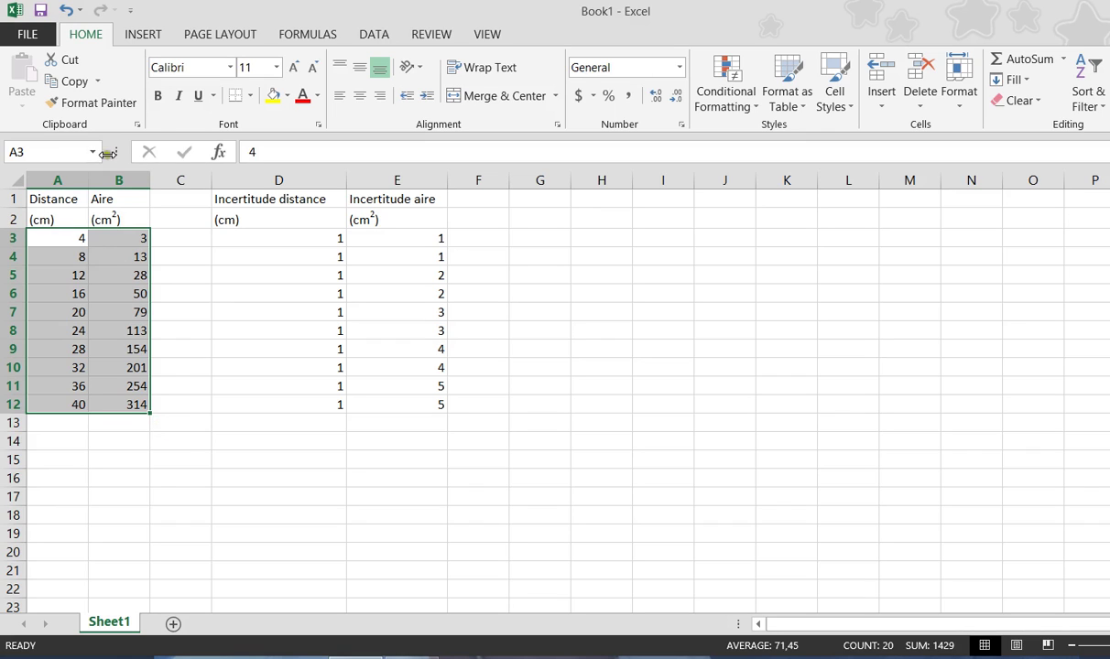
click(145, 35)
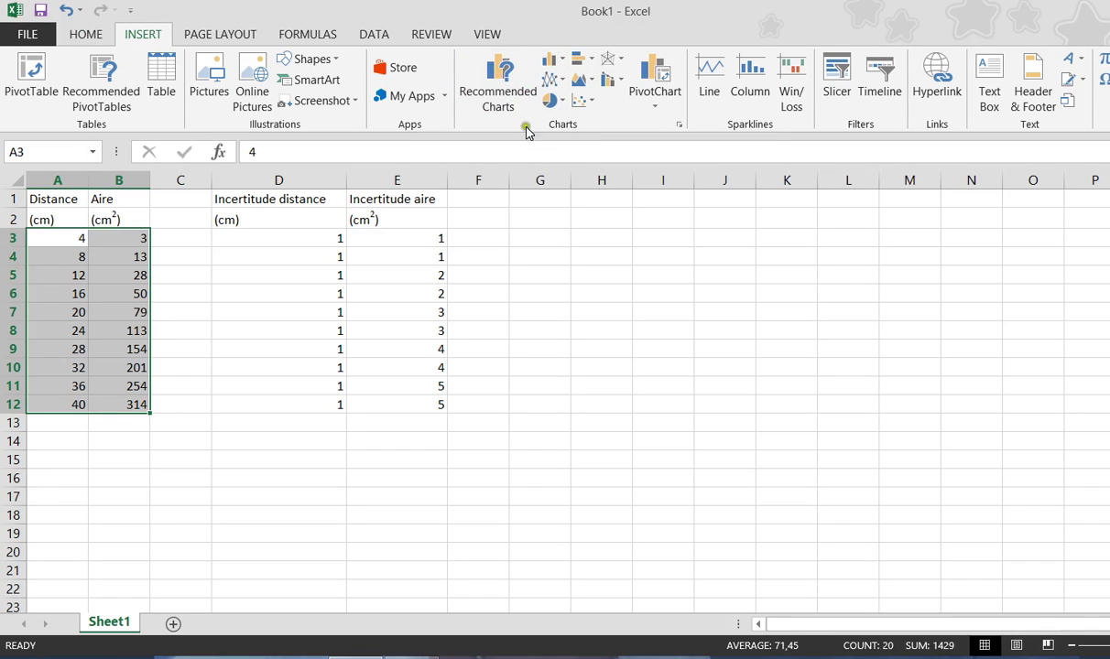
click(586, 101)
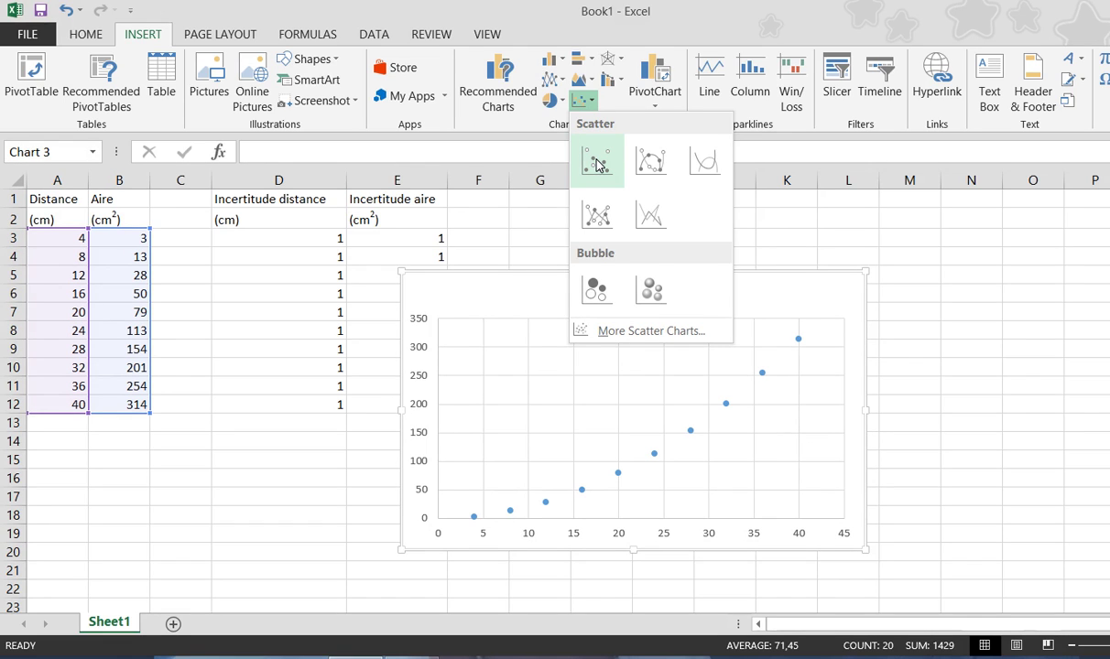
click(597, 164)
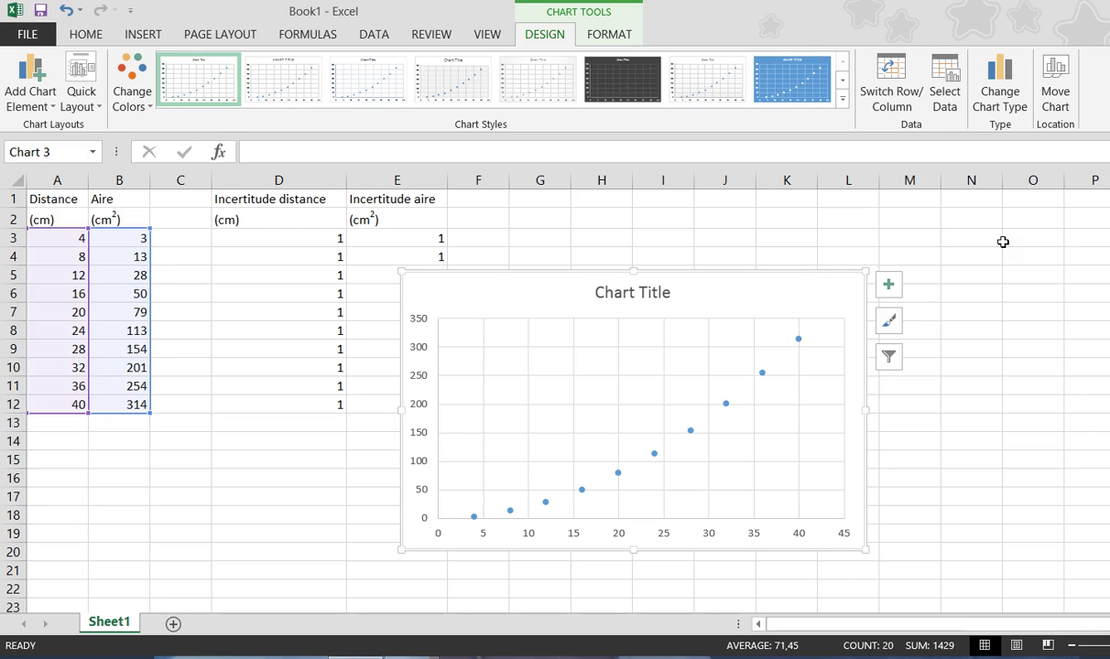
Step: Move the scatter chart to its own new sheet, Chart2, and keep that sheet open
click(1056, 98)
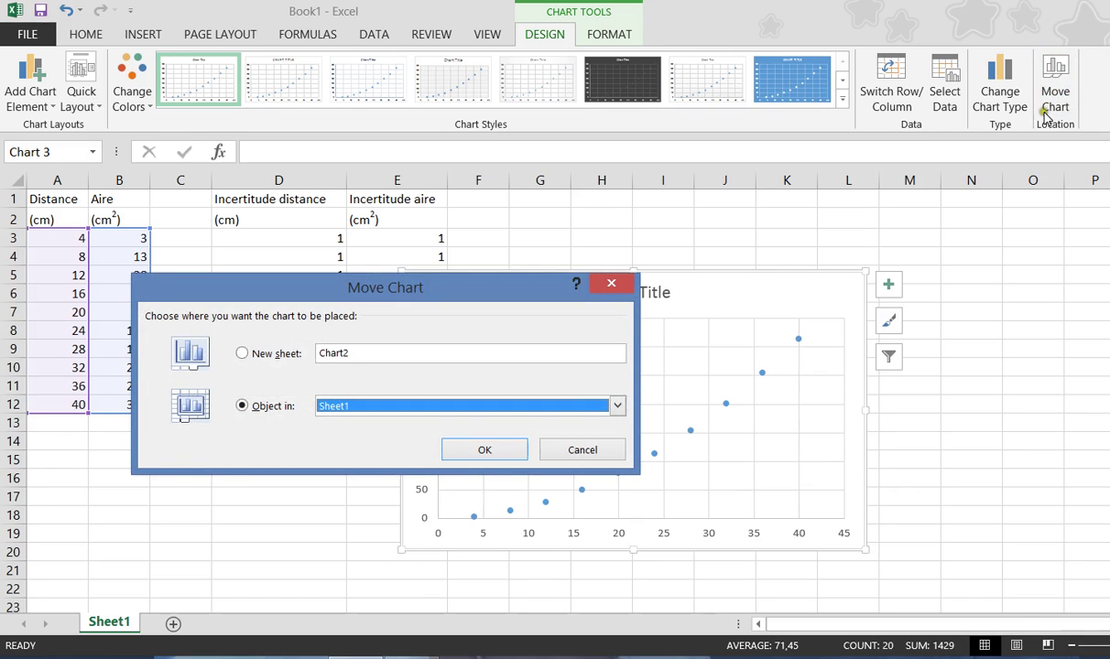
click(258, 360)
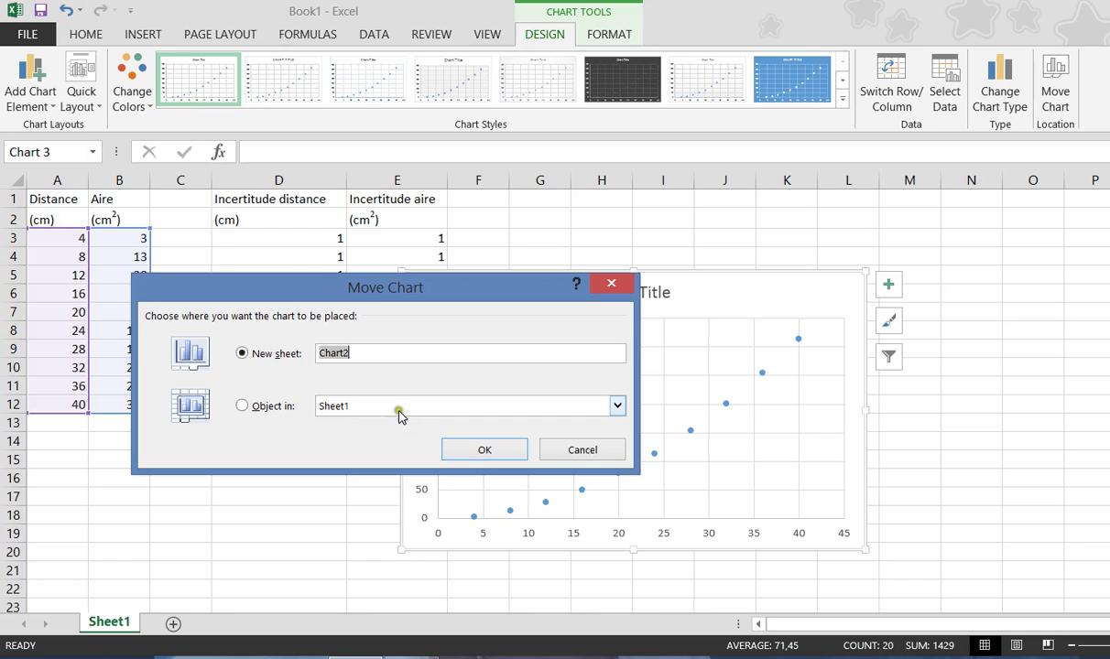
click(491, 454)
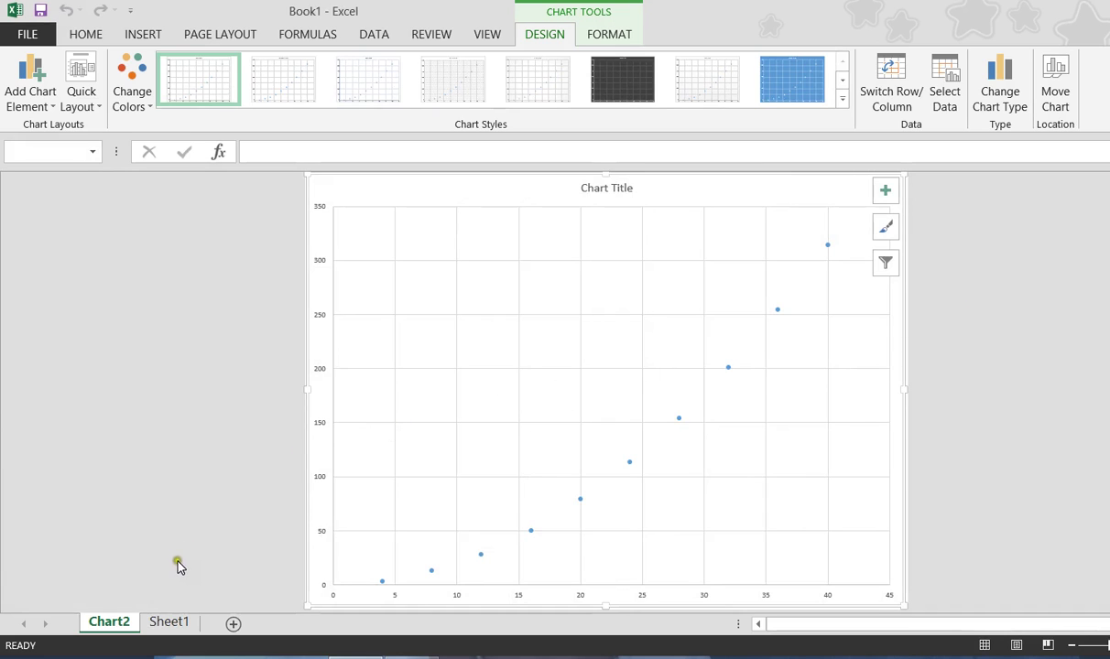
click(162, 626)
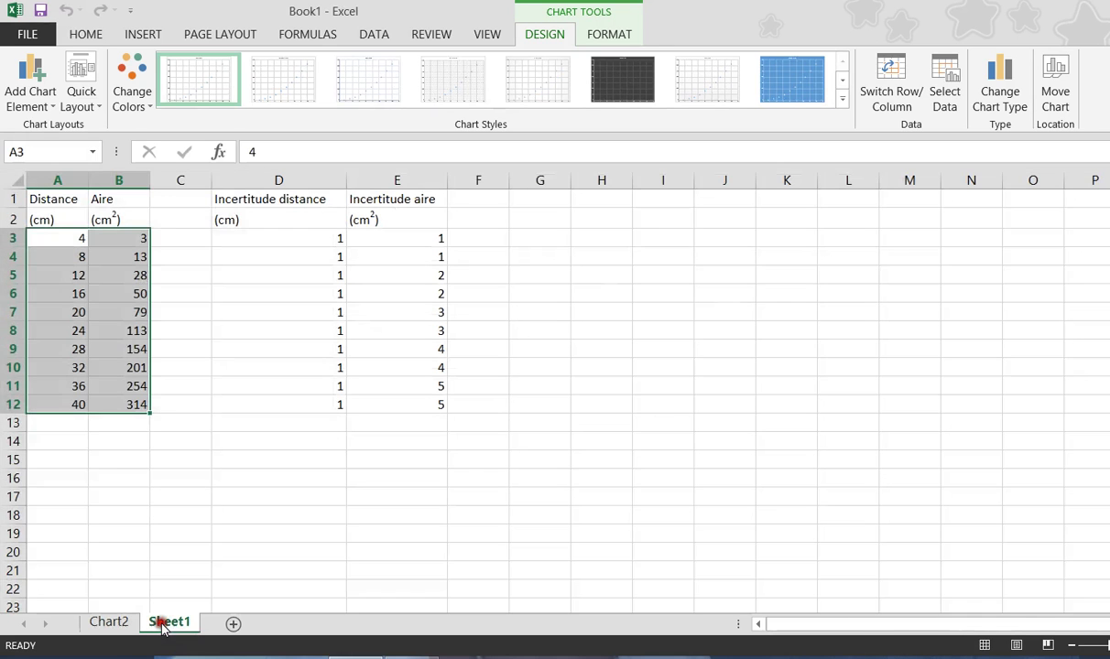
click(114, 623)
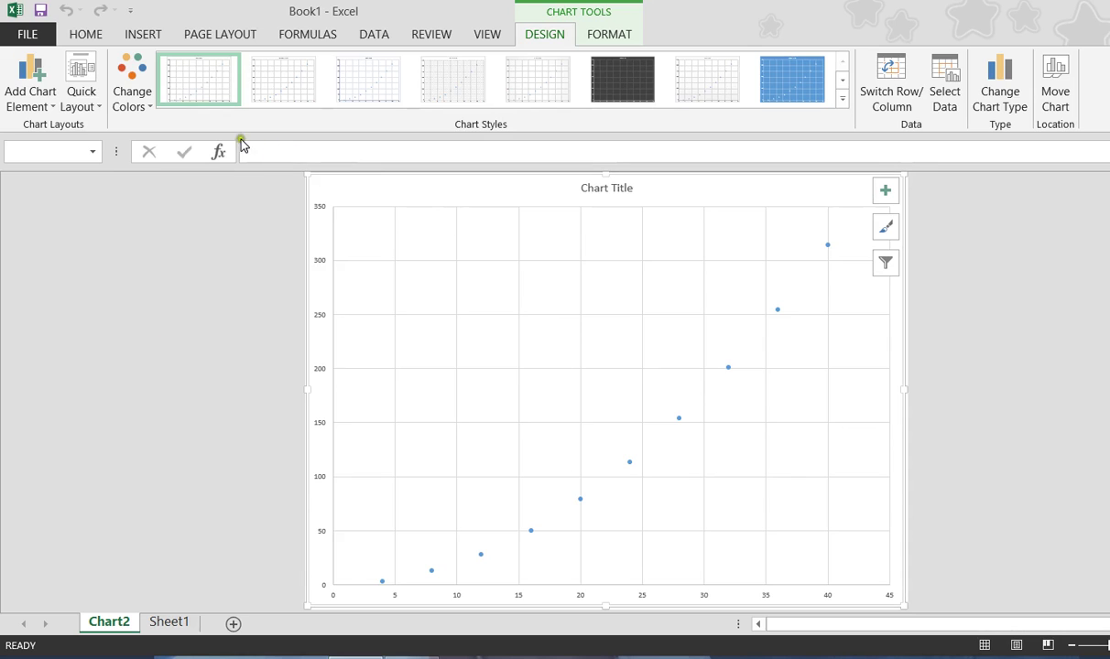
Step: Examine the chart elements that can be added, including axes, titles, data labels, error bars, gridlines, legend and trendline
click(52, 112)
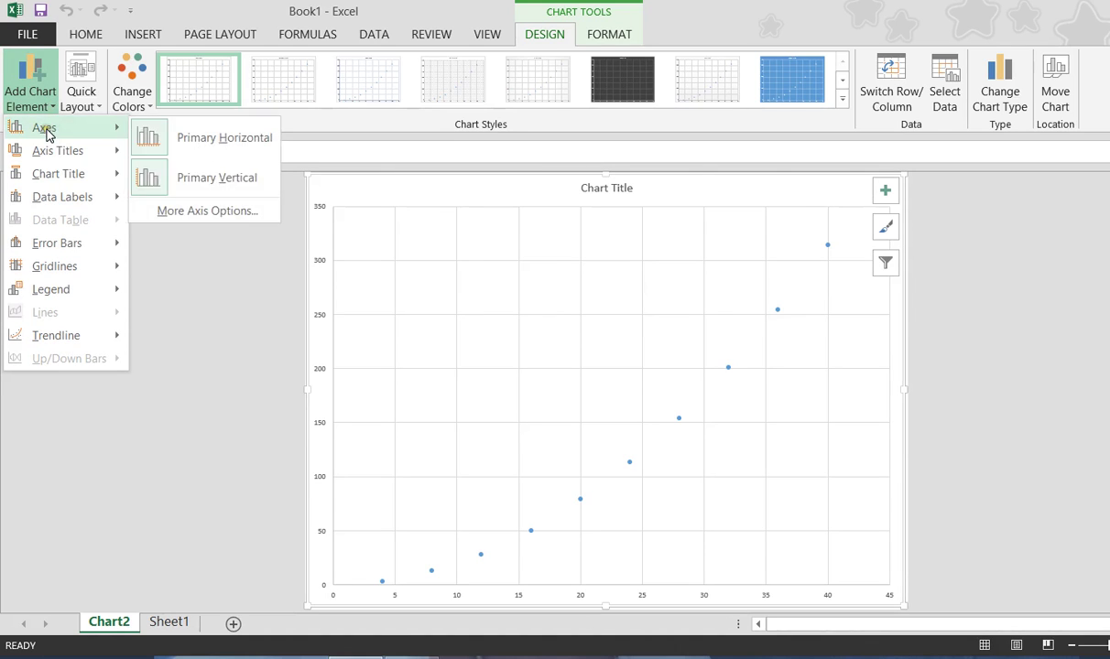
mouse_move(53, 158)
mouse_move(57, 177)
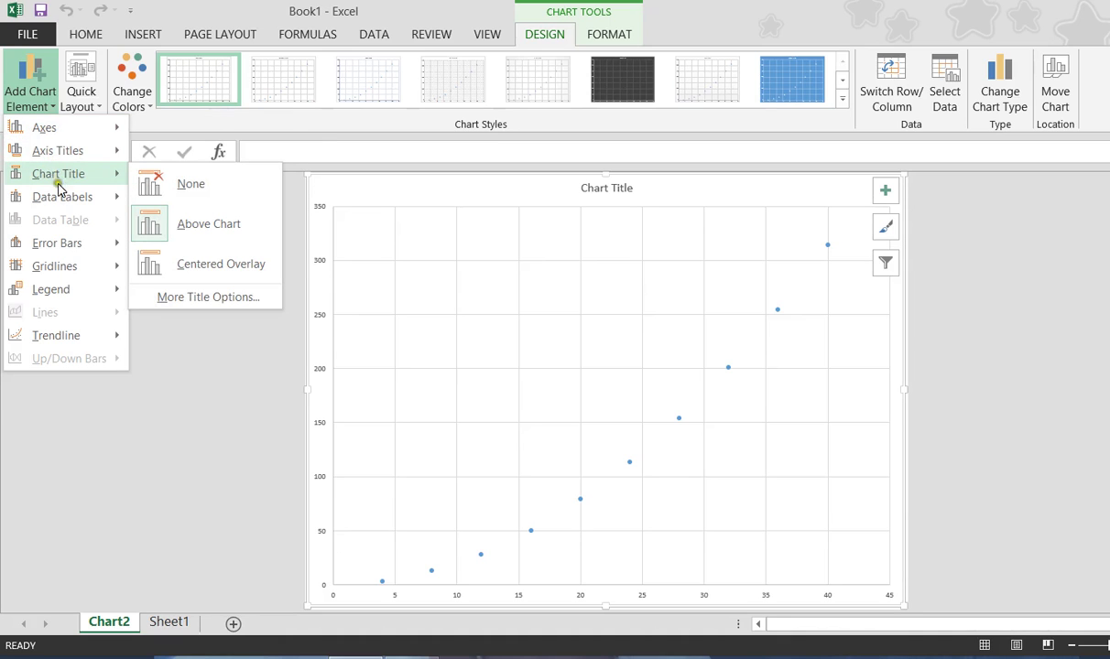
mouse_move(62, 200)
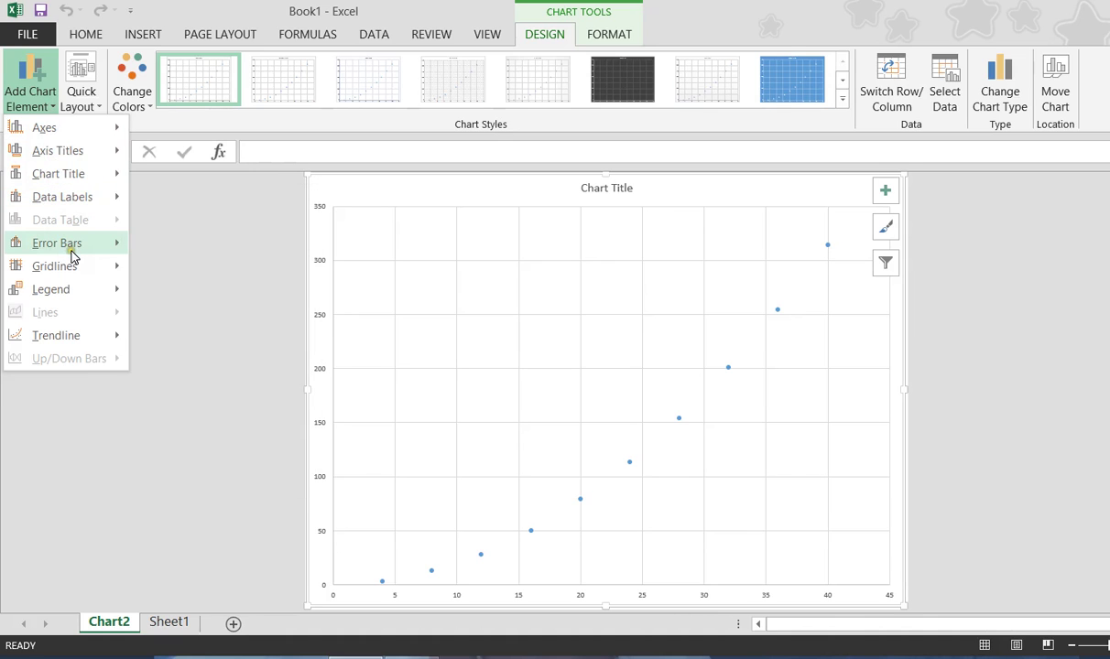
mouse_move(71, 250)
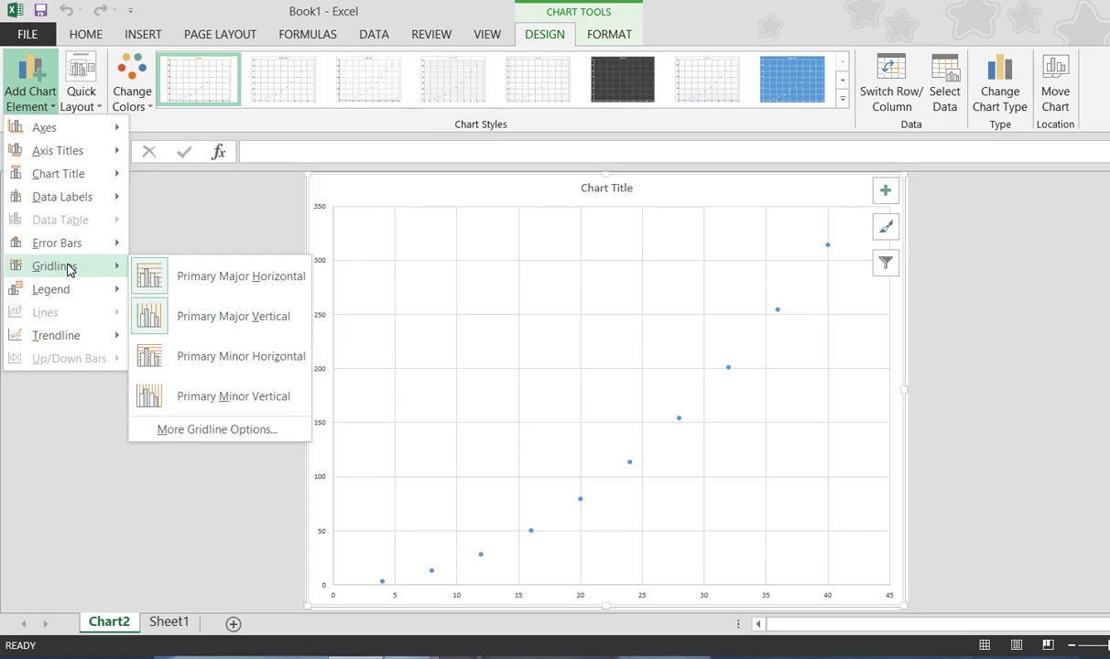
mouse_move(68, 293)
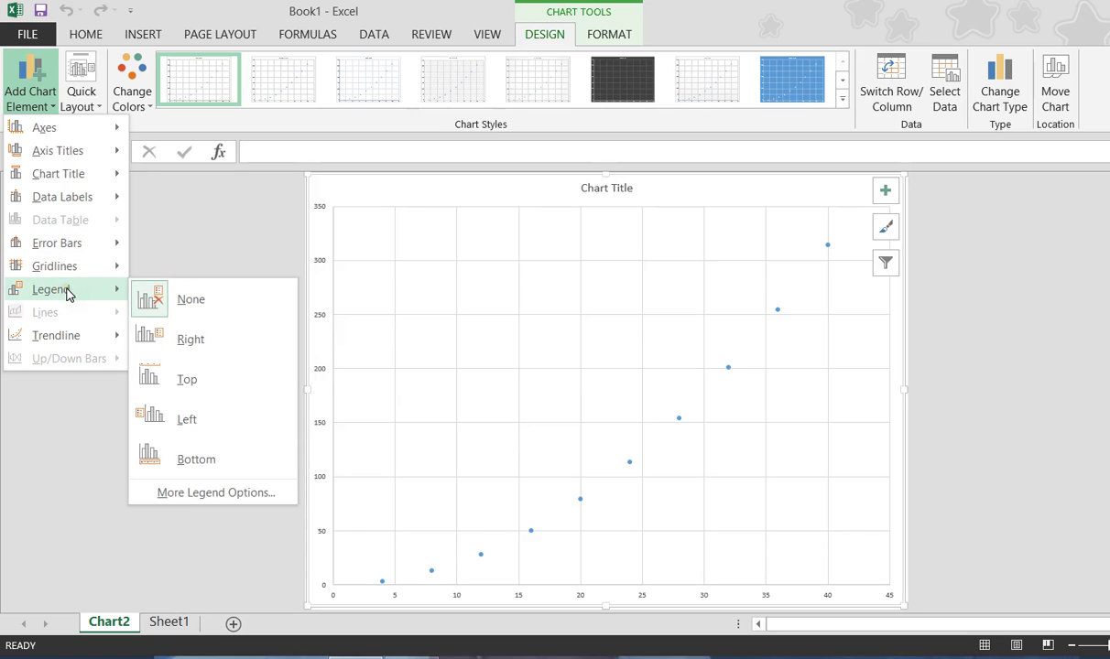
mouse_move(73, 338)
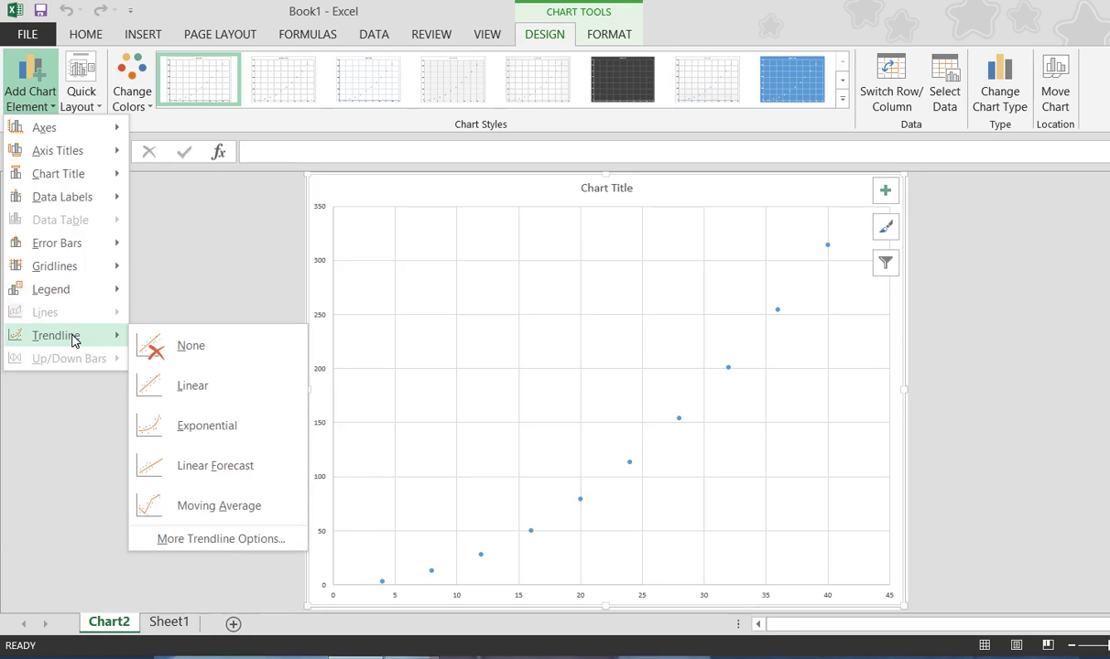
click(220, 249)
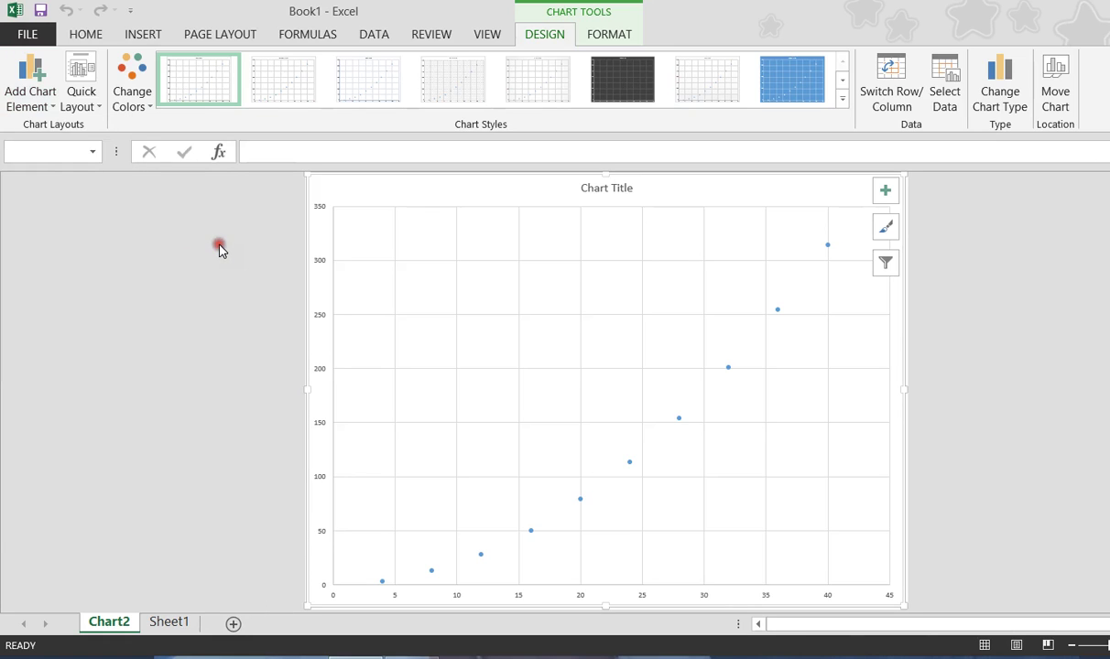
Step: Replace the placeholder chart title with "Aire d'une surface éclairée"
click(621, 190)
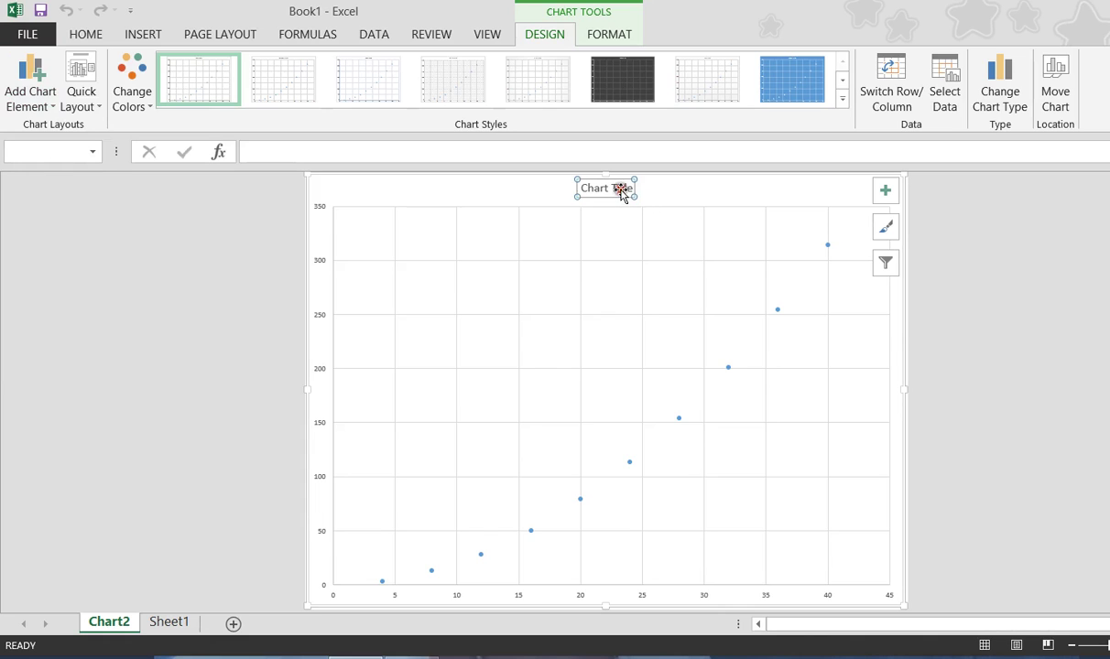
drag(632, 186, 581, 185)
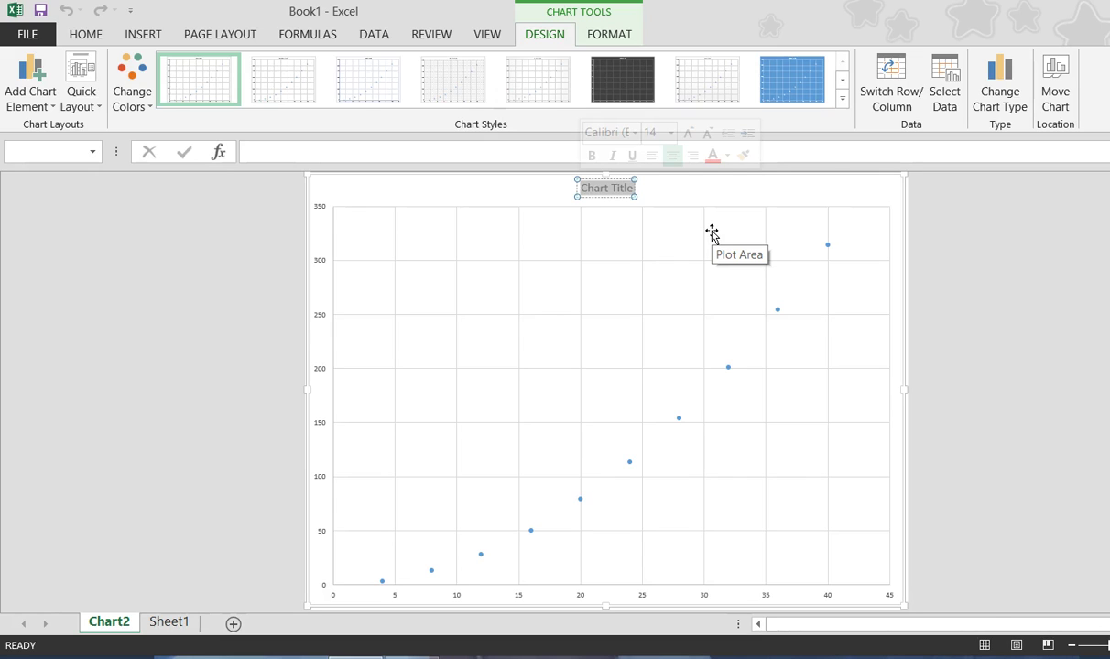
text(Aire d)
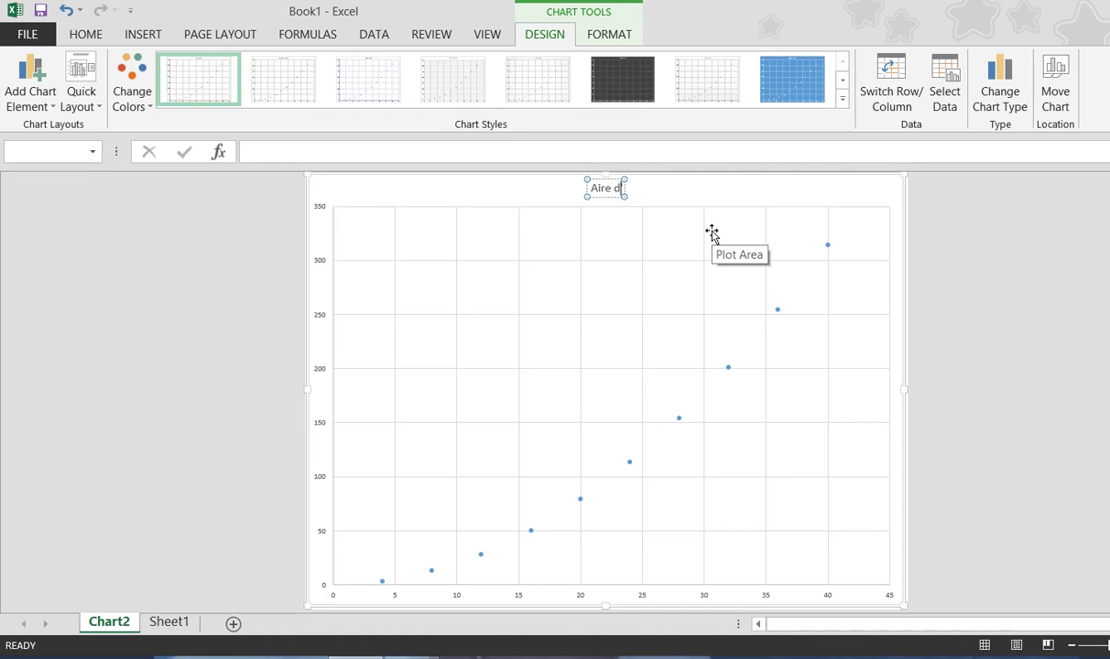
text('une su)
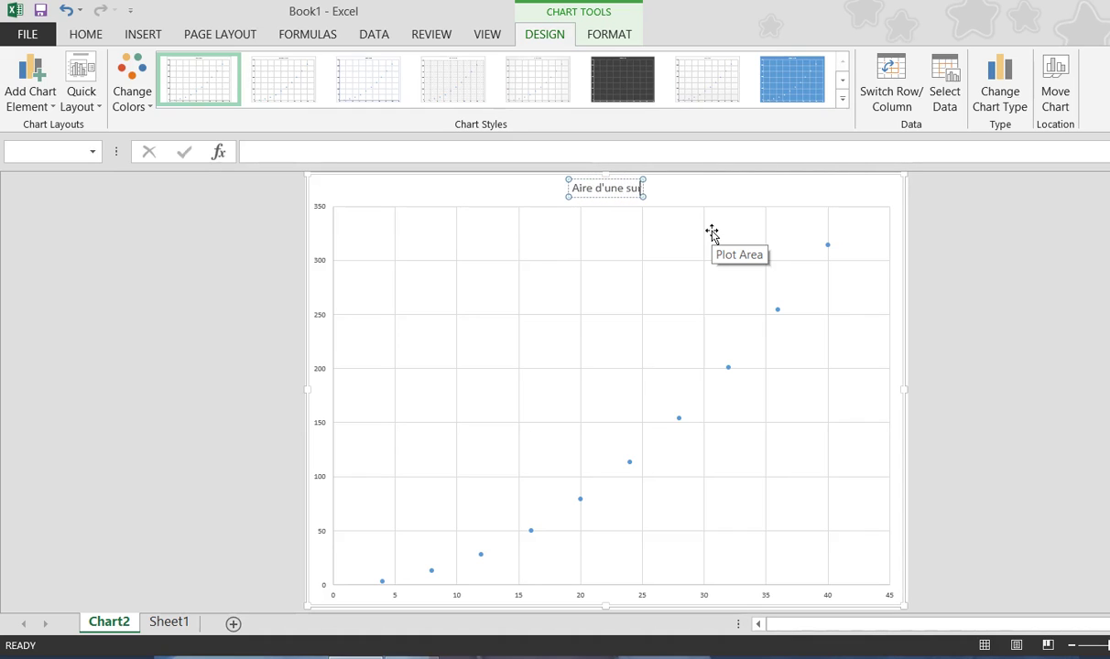
text(rface éclairée)
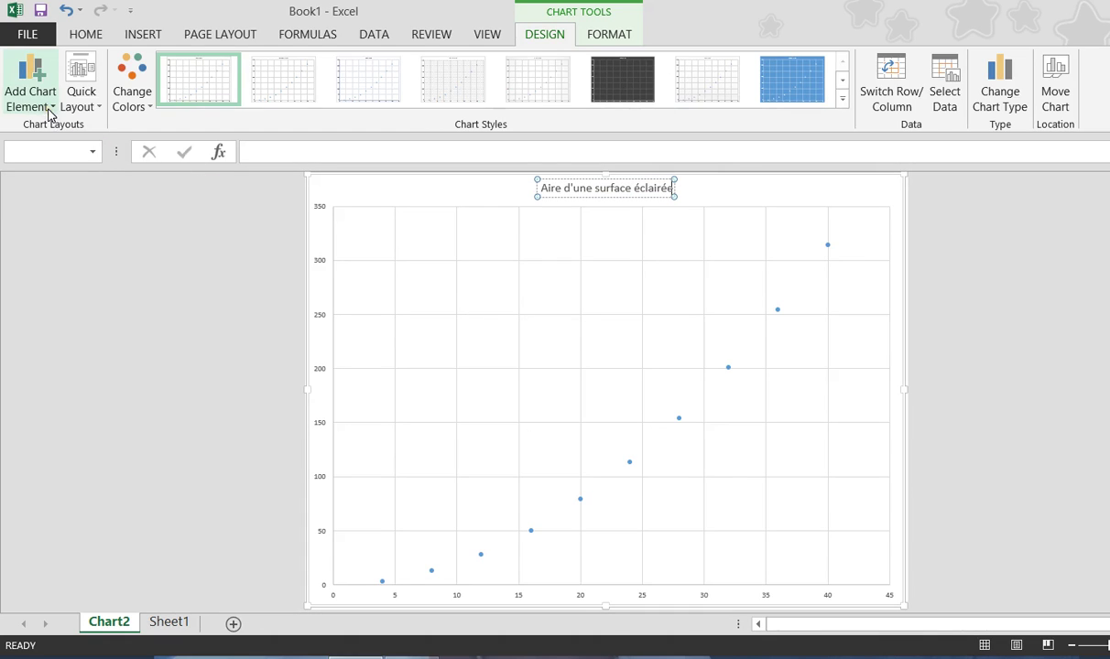
Step: Add a primary horizontal axis title to the chart reading "Distance (cm)"
click(53, 108)
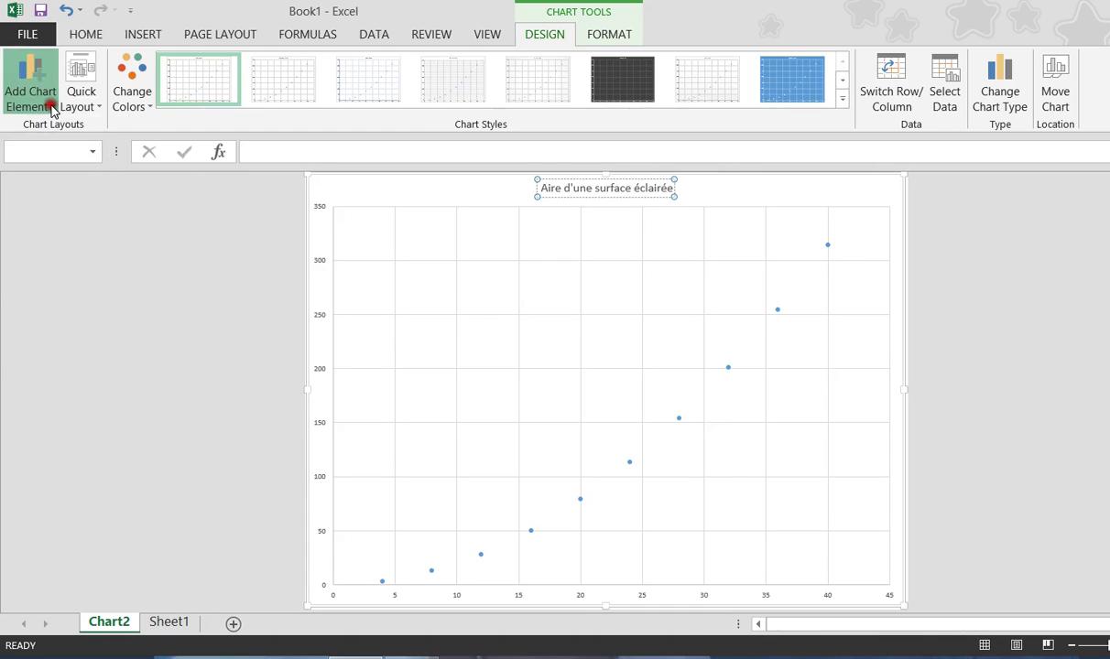
mouse_move(61, 158)
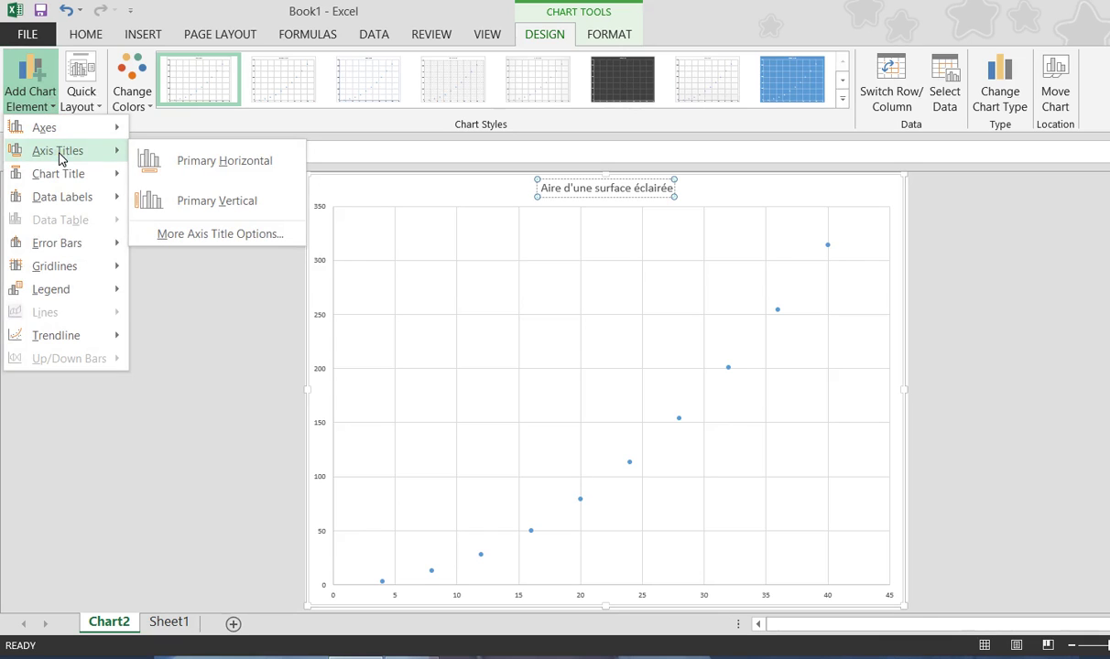
click(270, 163)
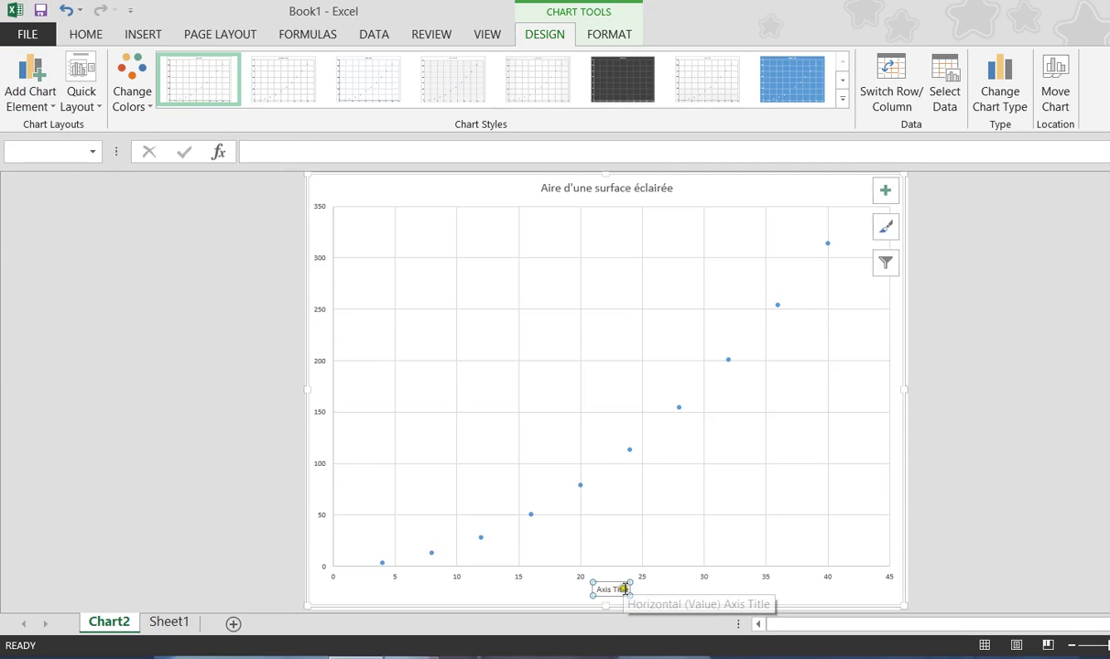
drag(623, 590, 597, 587)
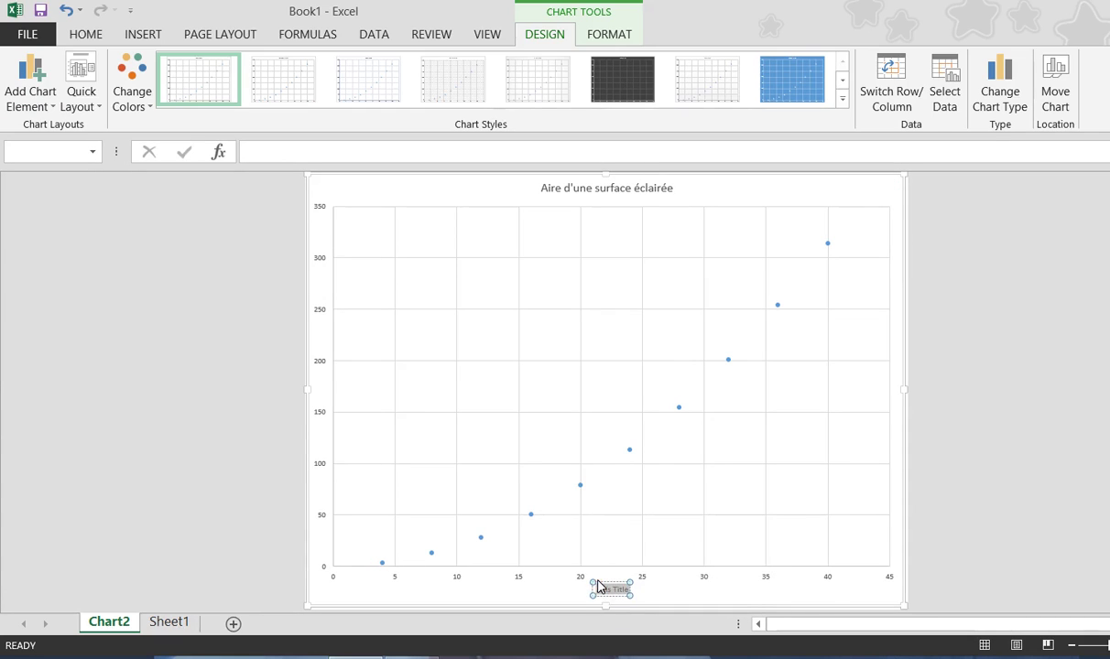
text(Distance)
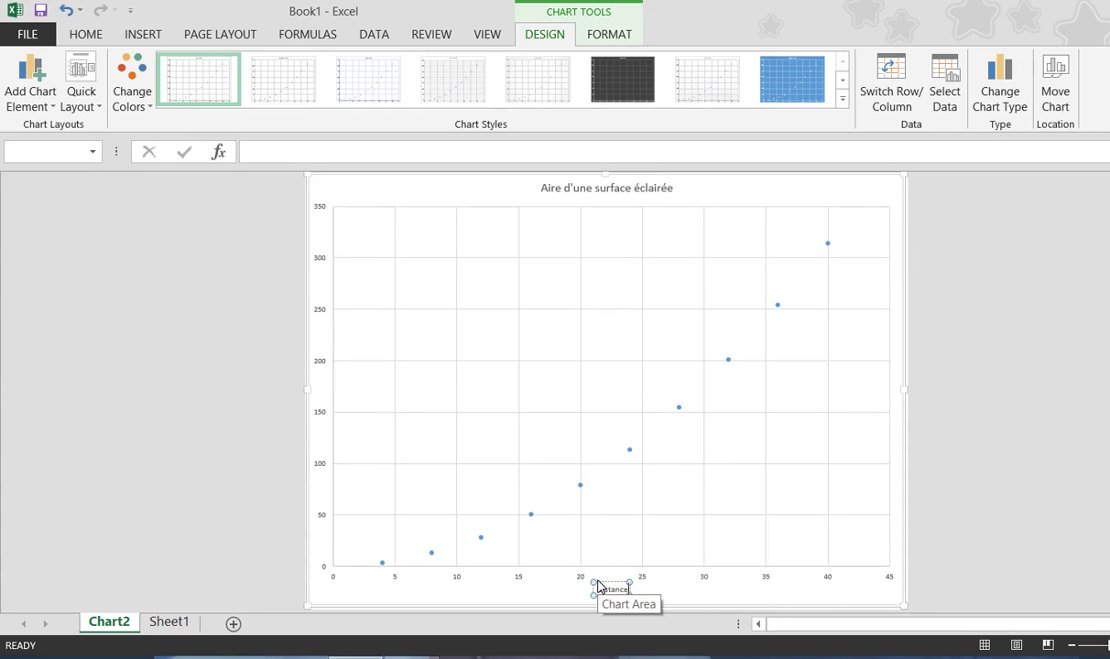
text( (cm))
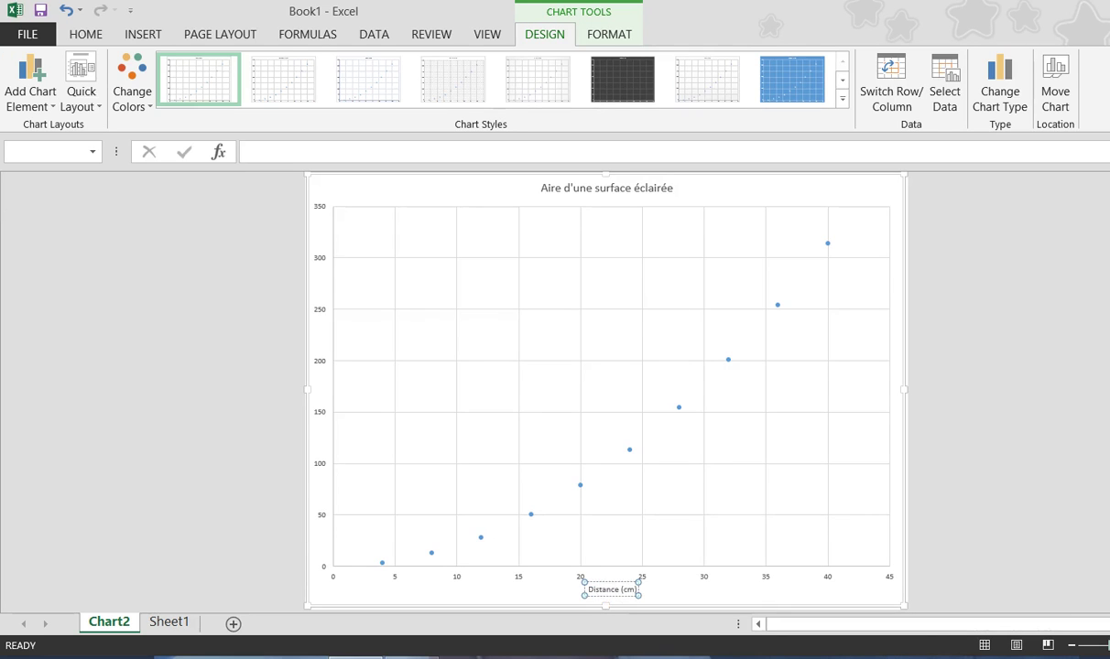
Step: Add a primary vertical axis title and replace its placeholder text with "Aire (cm2)"
scroll(1024, 526, up, 4)
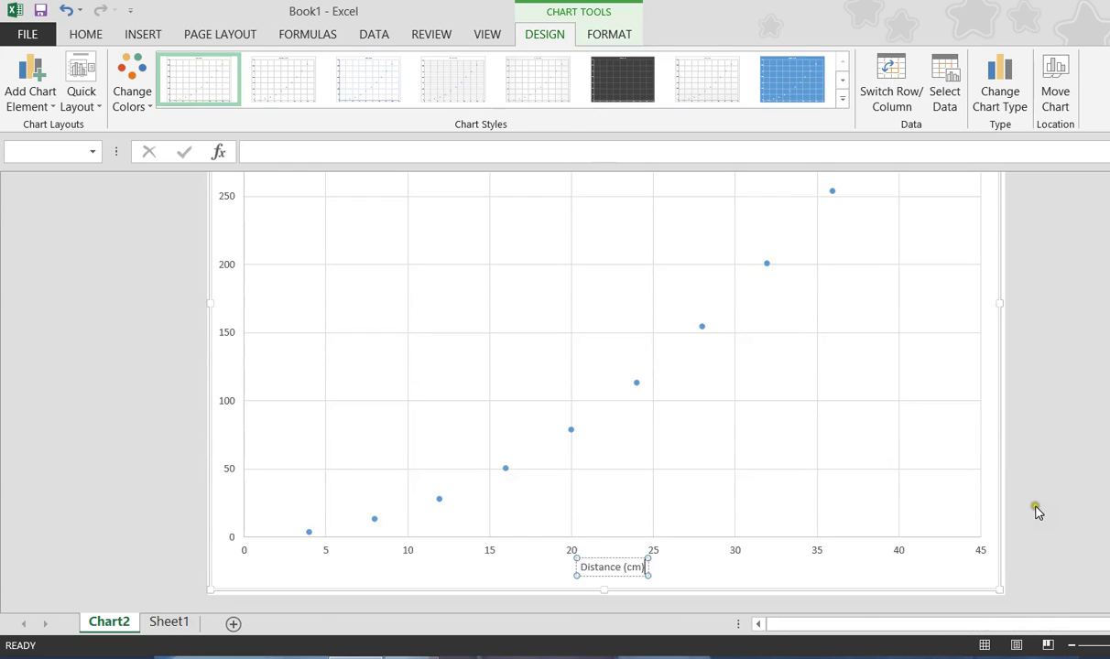
scroll(1018, 550, up, 3)
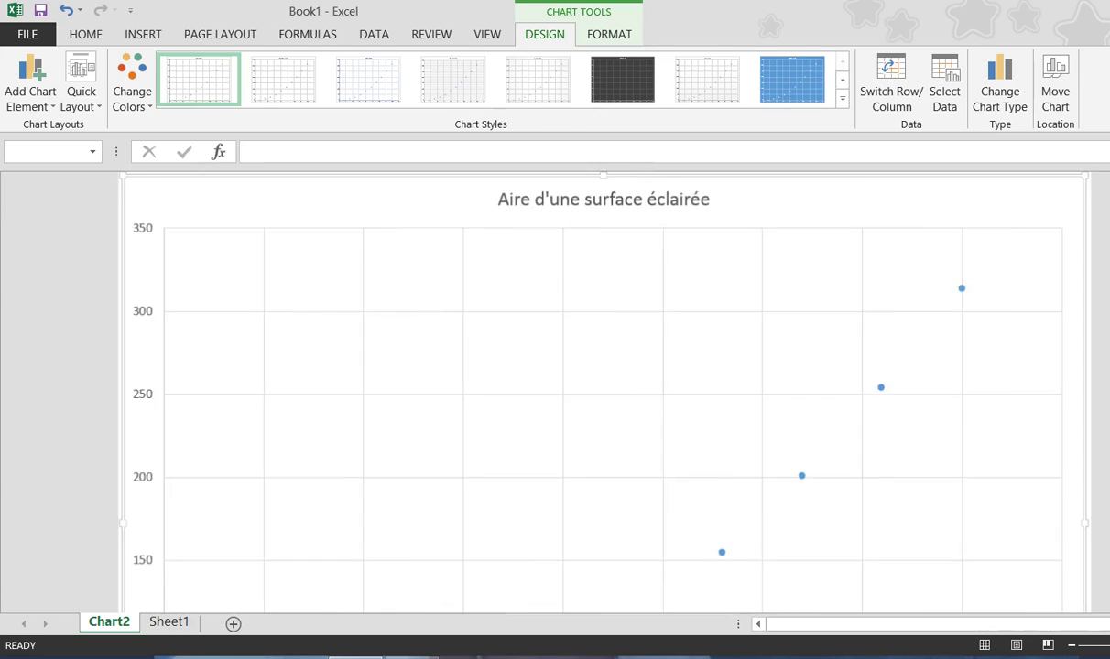
scroll(1019, 549, down, 4)
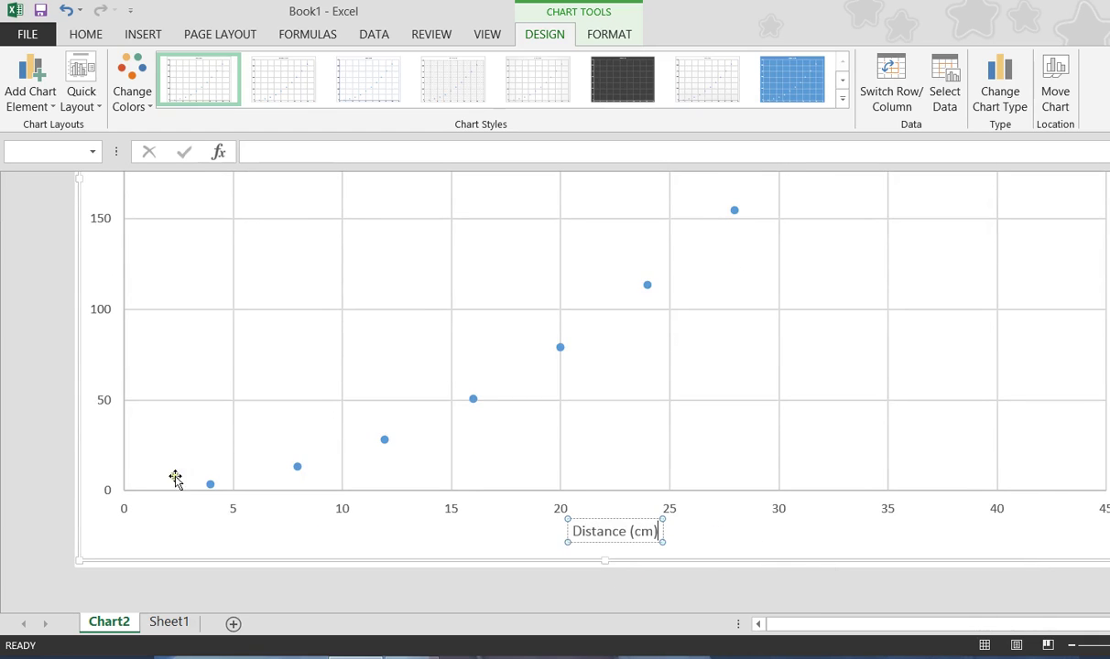
click(53, 108)
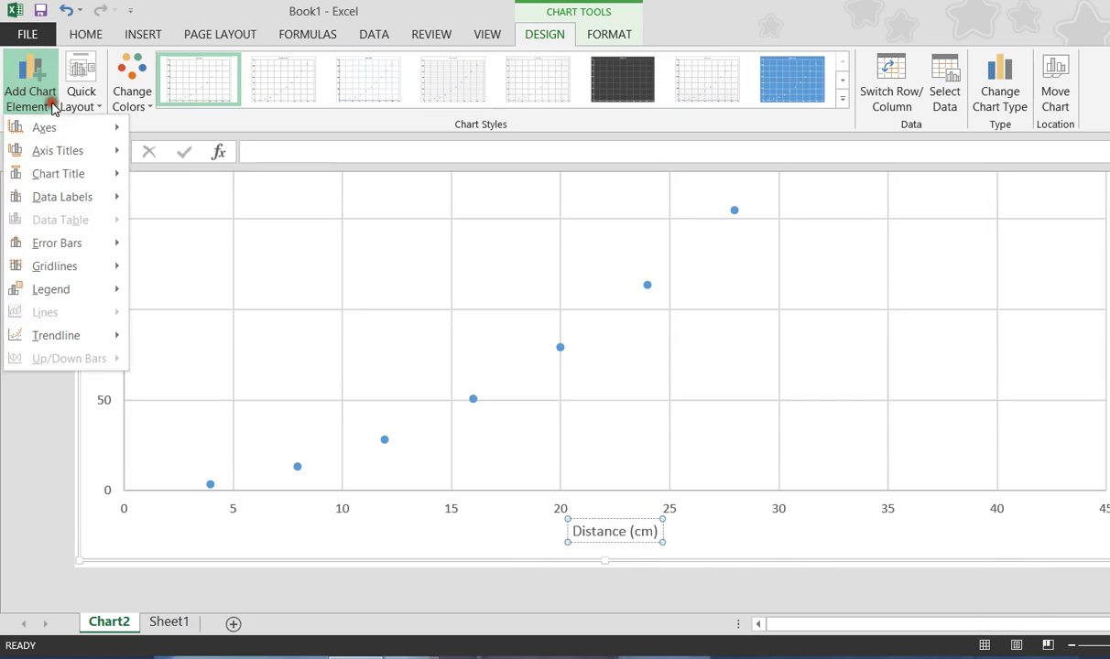
mouse_move(74, 154)
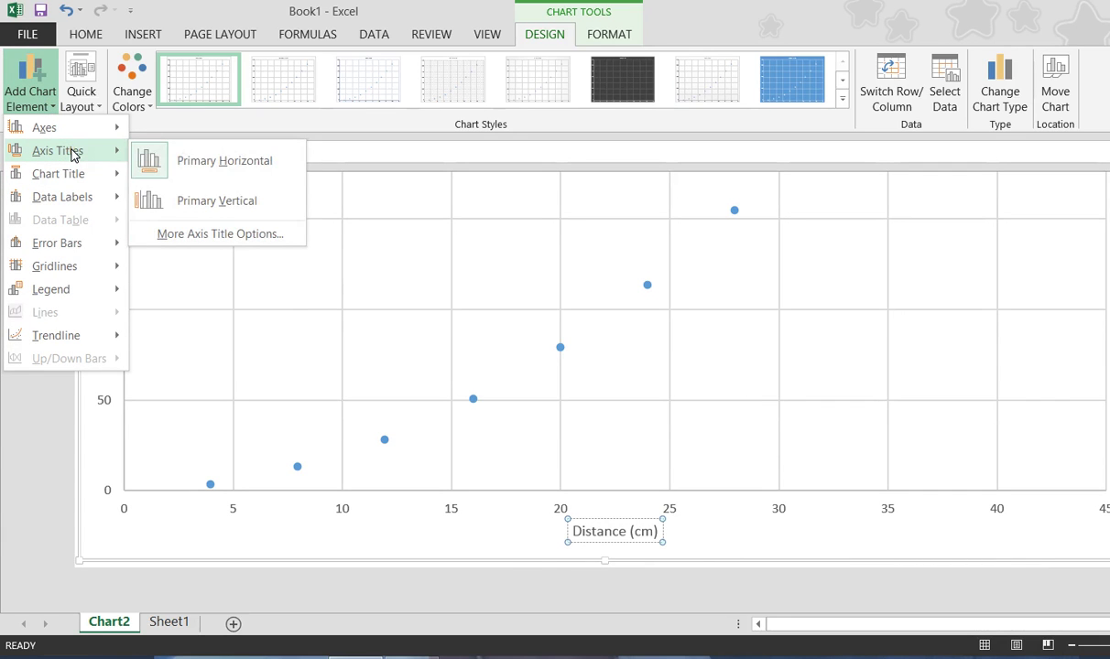
click(218, 204)
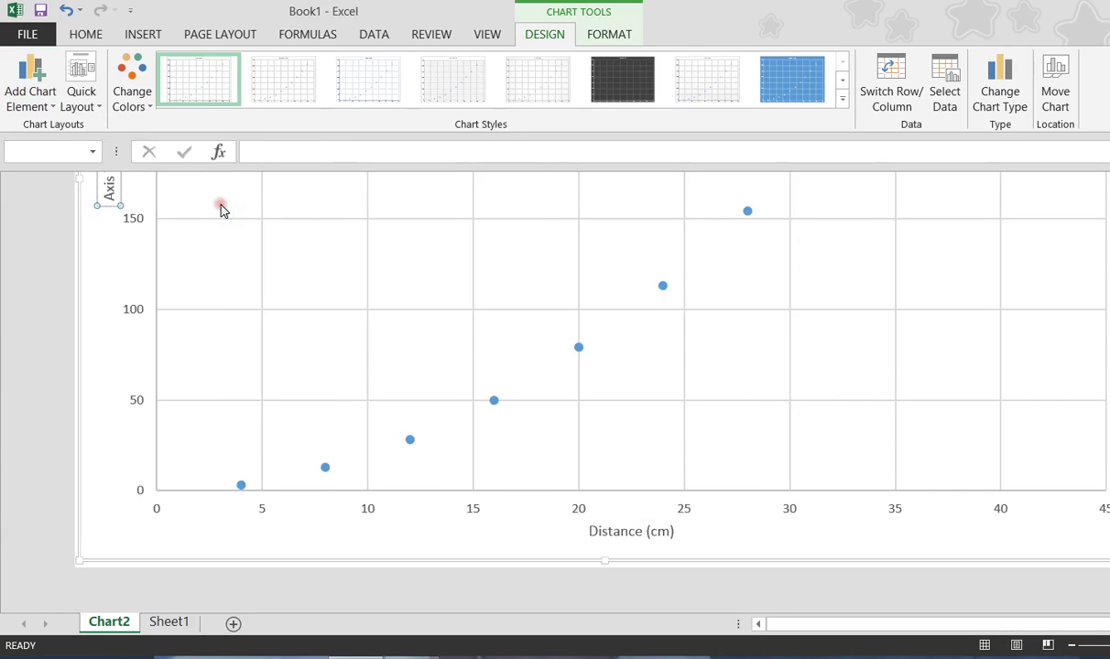
scroll(212, 348, up, 2)
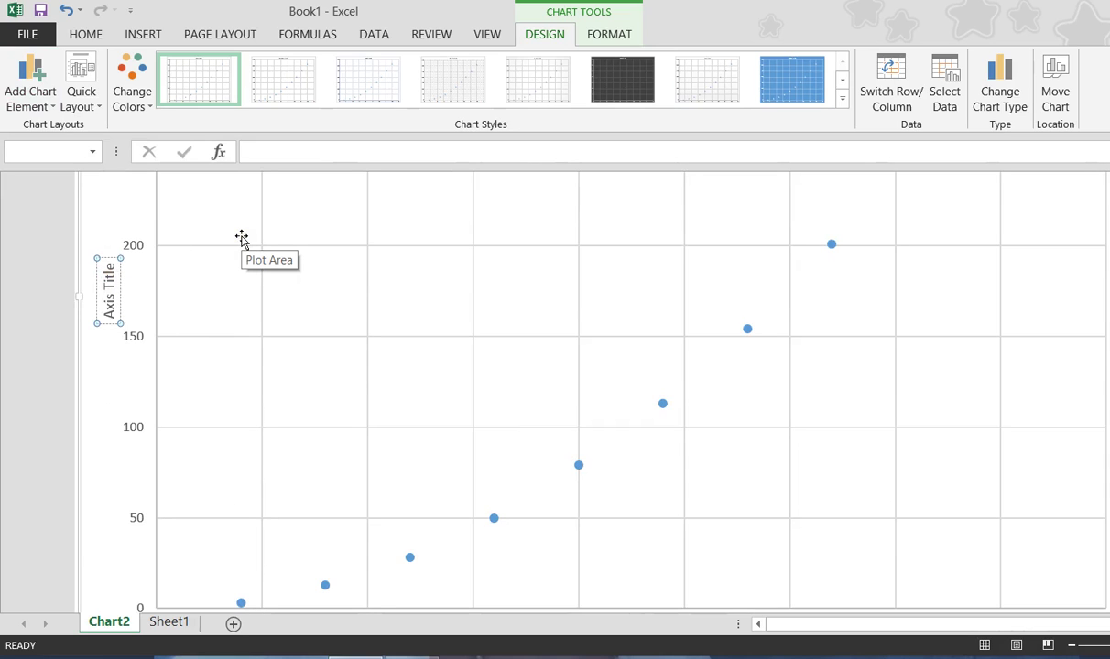
key(BackSpace)
key(BackSpace)
key(BackSpace)
key(BackSpace)
key(BackSpace)
key(BackSpace)
key(BackSpace)
key(BackSpace)
key(BackSpace)
key(BackSpace)
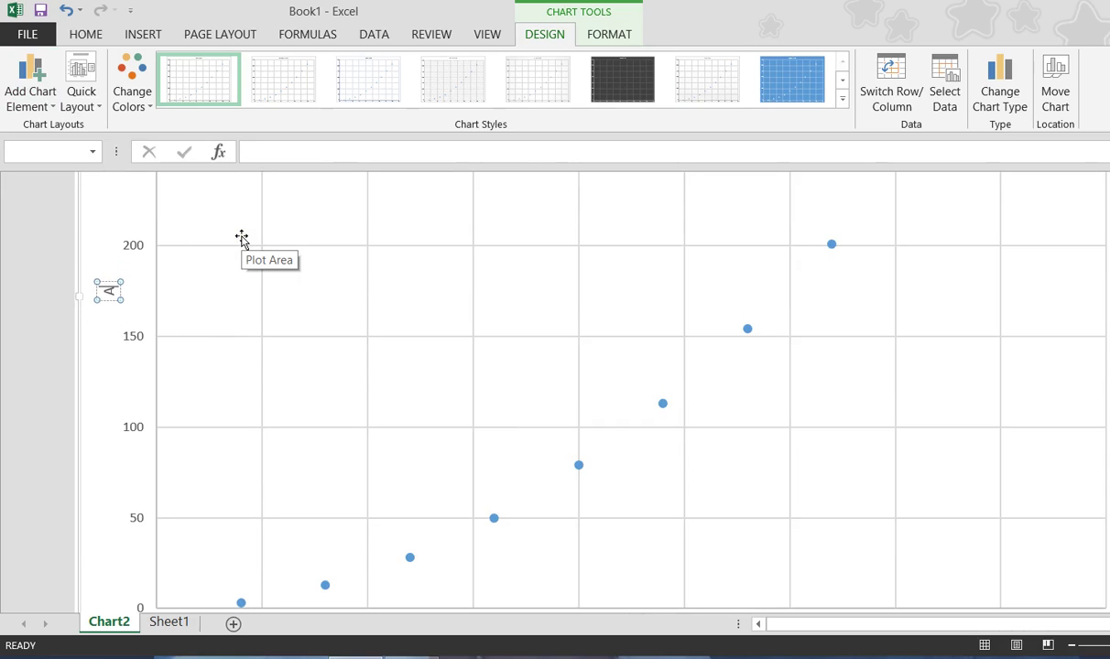
text(Aire)
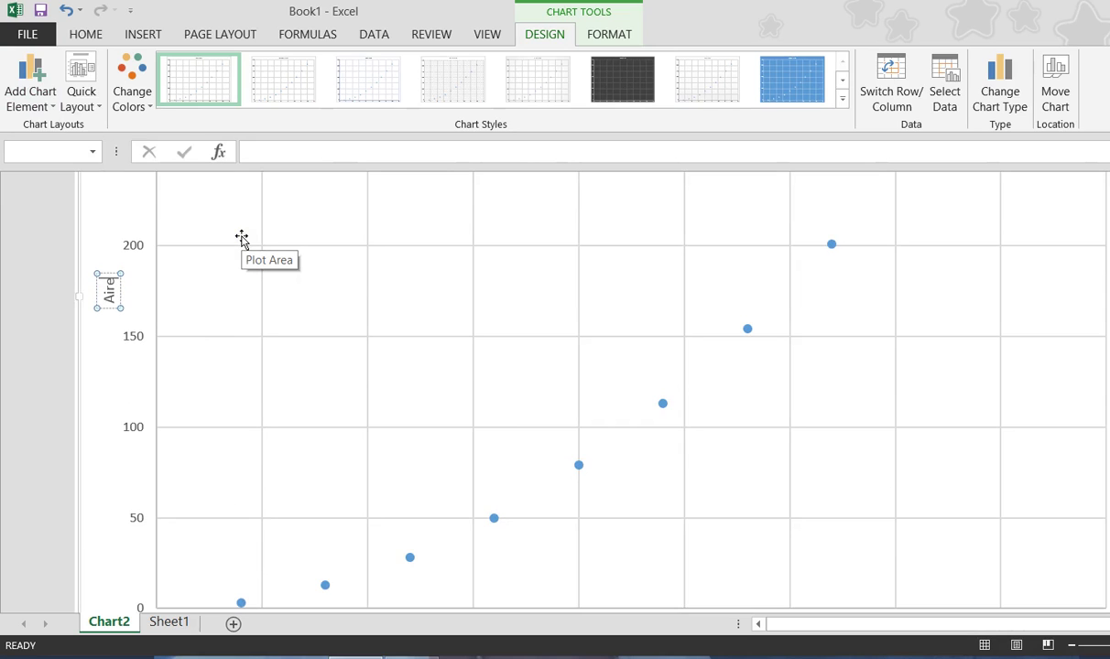
text( ())
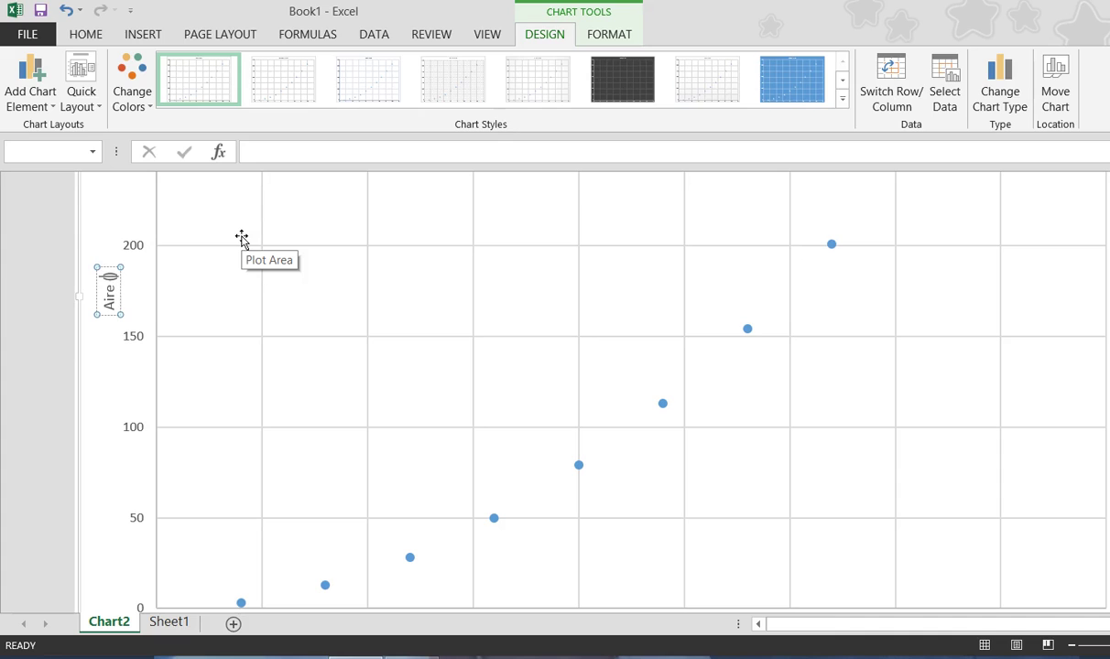
text(cm2)
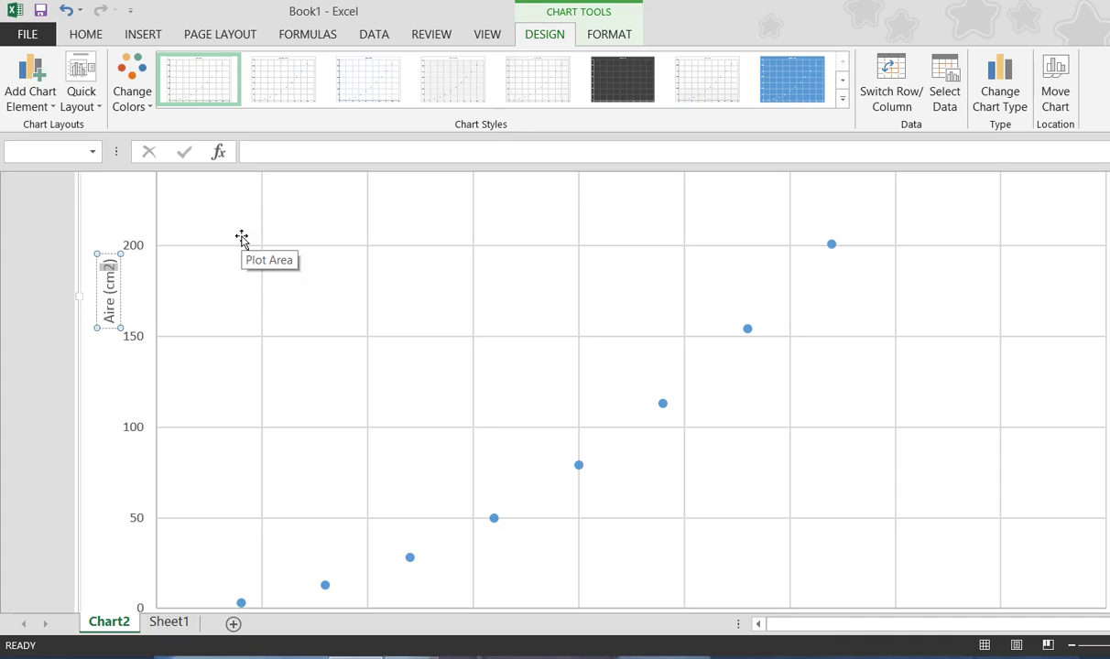
Step: Format the 2 in the vertical axis title's cm2 unit as superscript
right_click(111, 267)
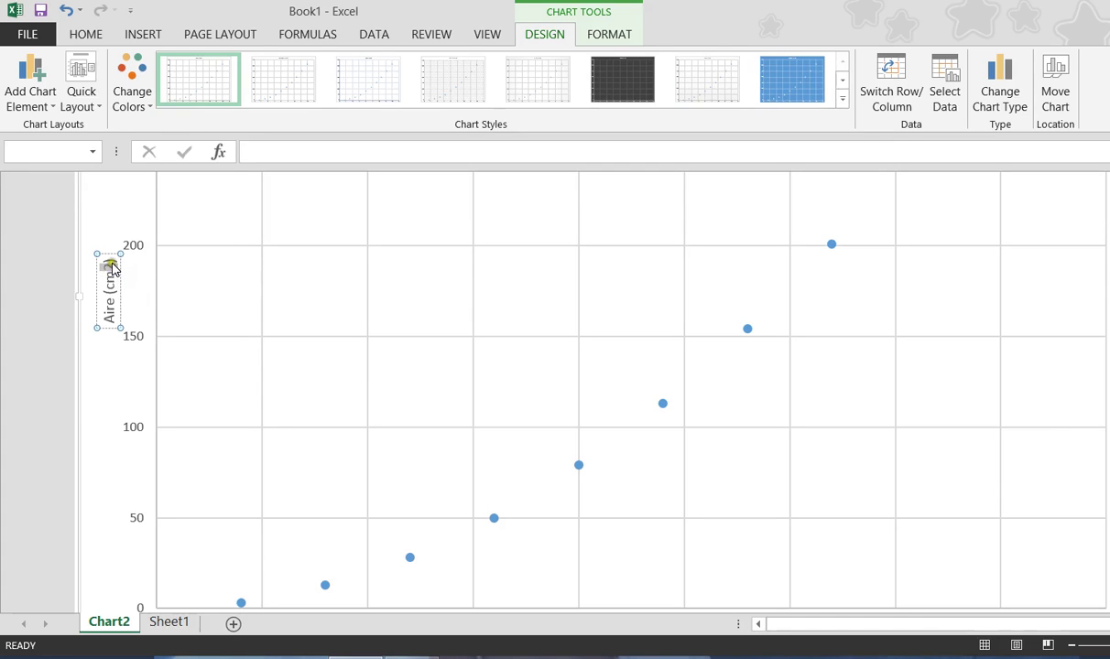
right_click(109, 269)
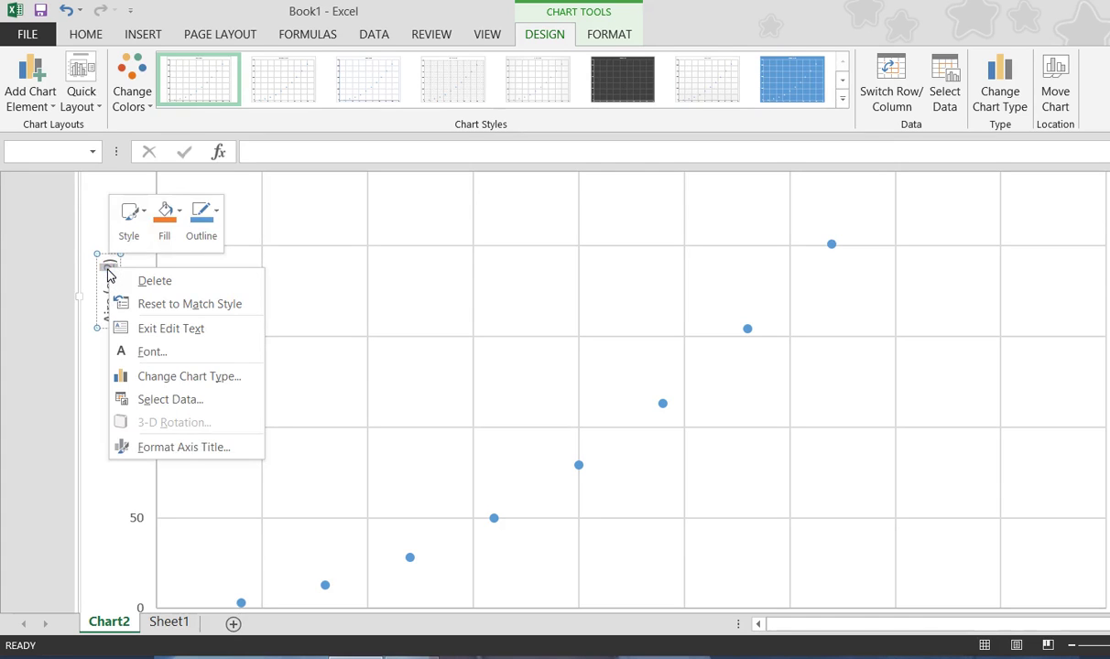
click(151, 356)
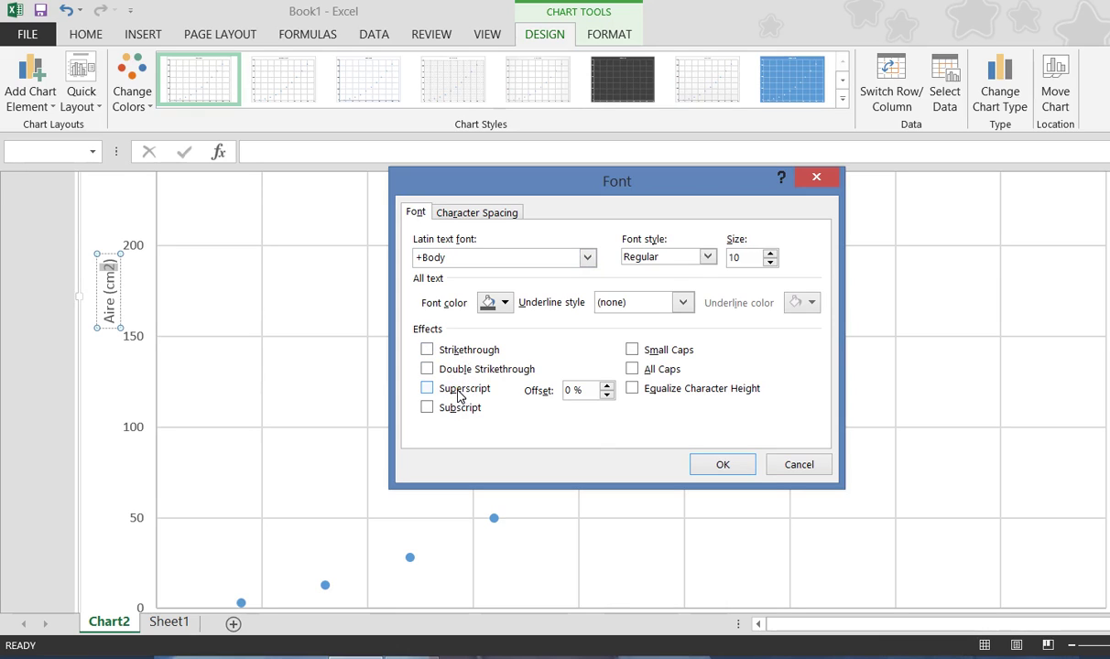
click(426, 389)
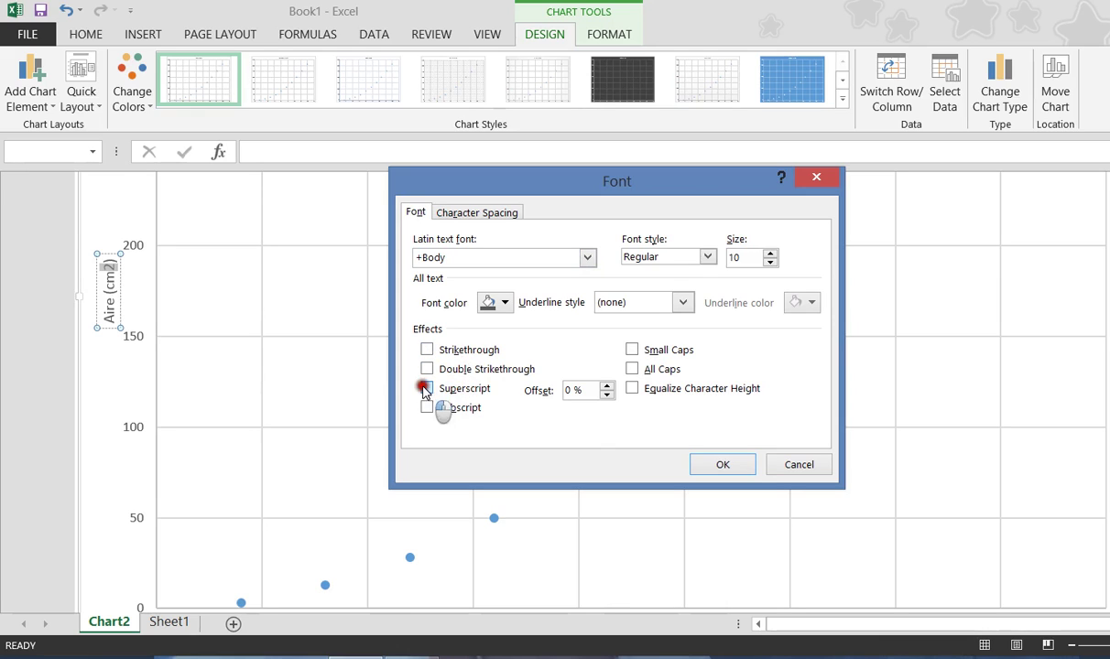
click(722, 464)
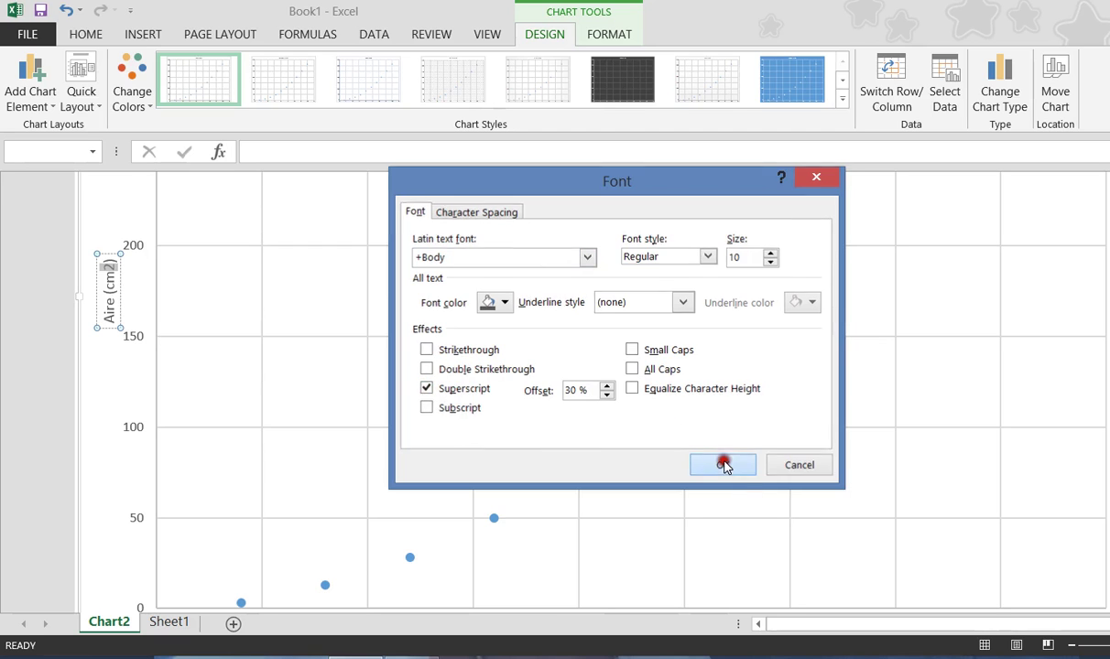
click(102, 389)
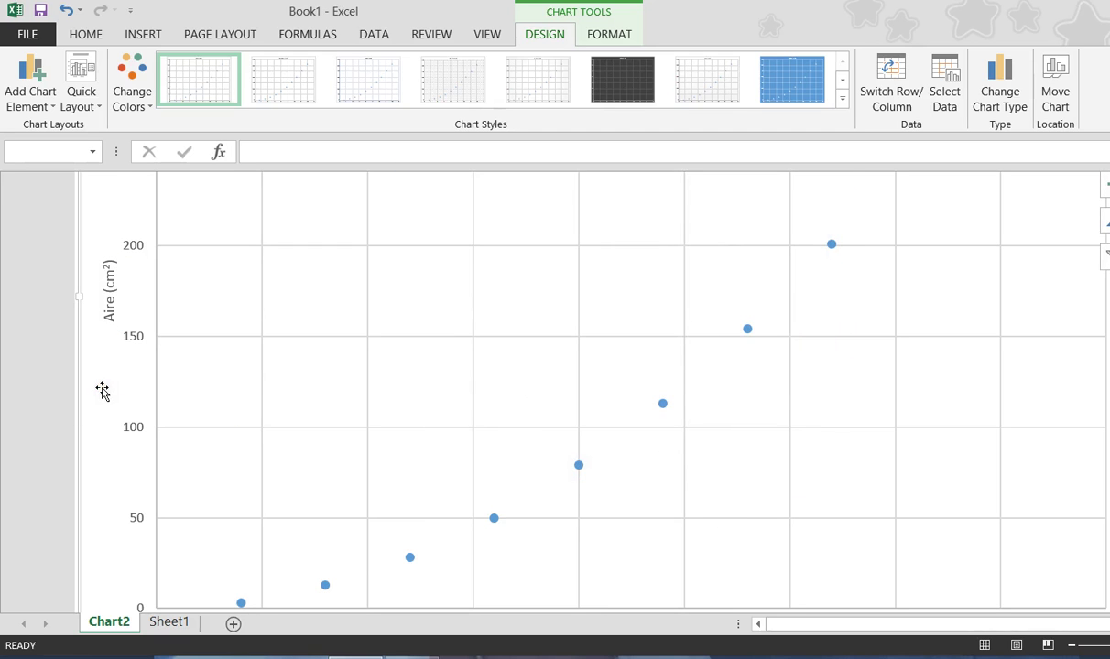
Step: Examine the whole chart, checking the chart title, both axis titles and the plotted points
scroll(102, 389, down, 2)
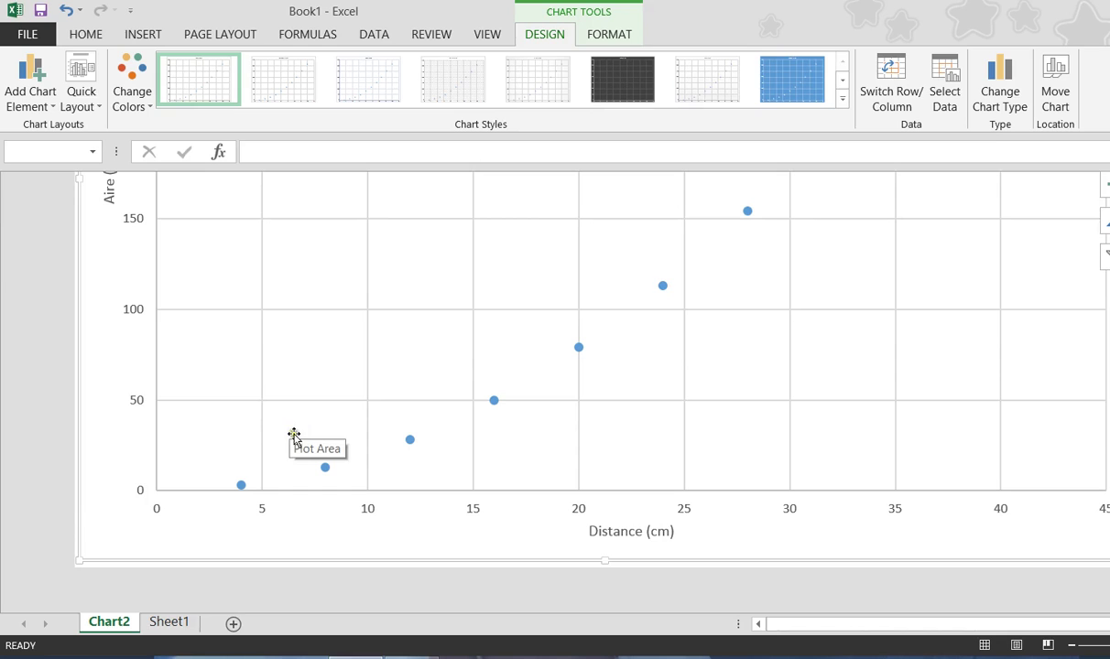
scroll(636, 543, up, 2)
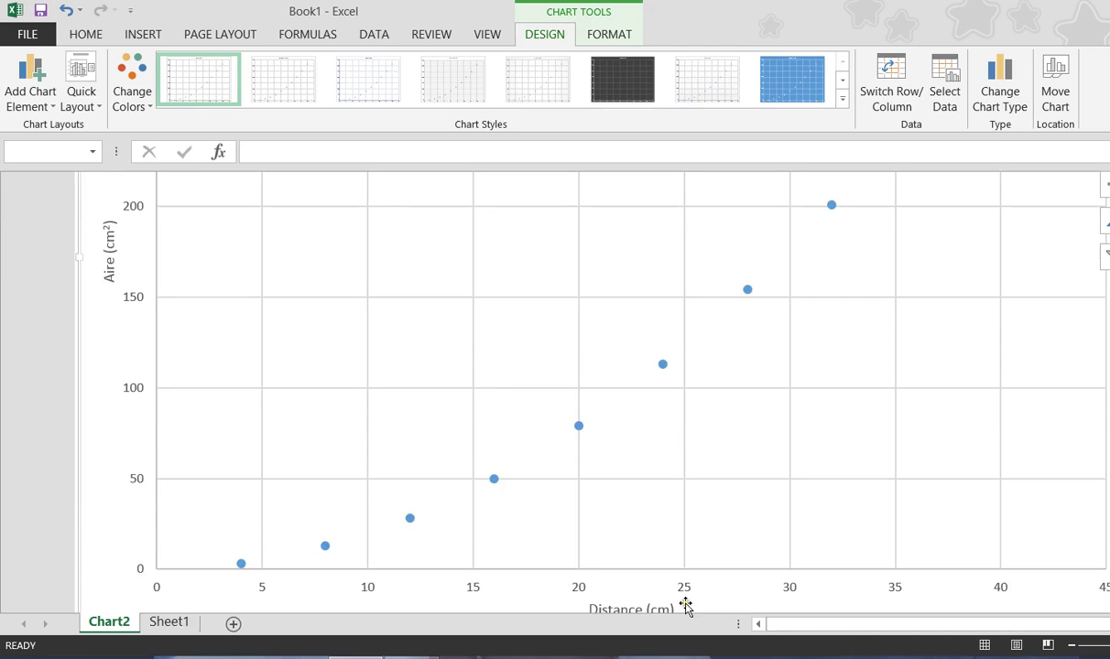
scroll(683, 604, down, 1)
scroll(183, 387, up, 7)
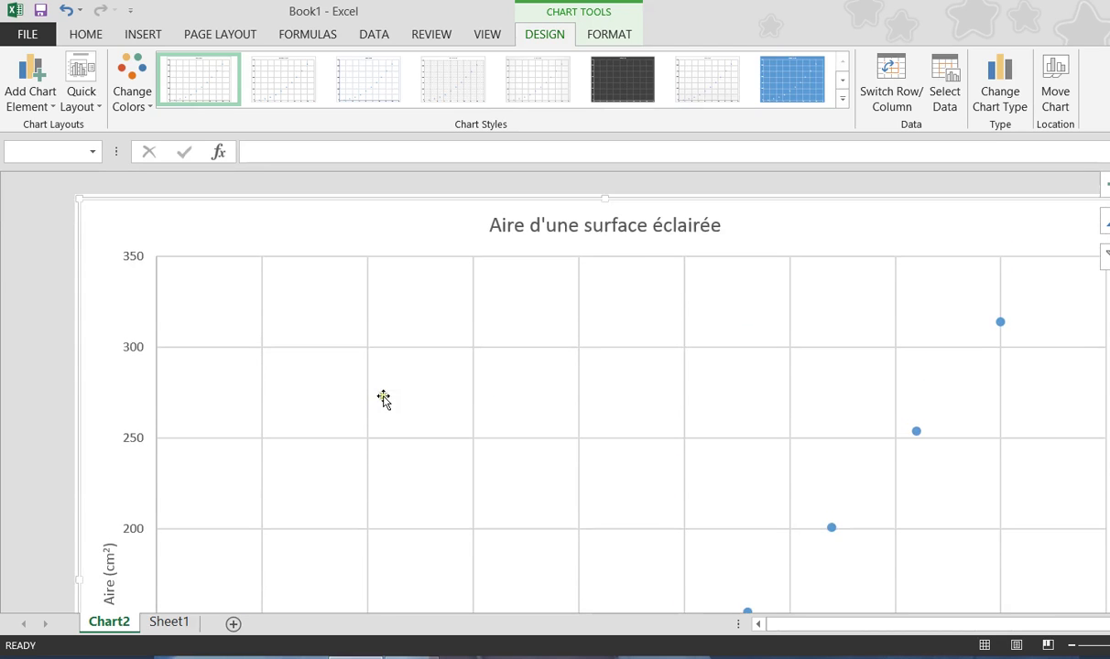
scroll(696, 314, down, 3)
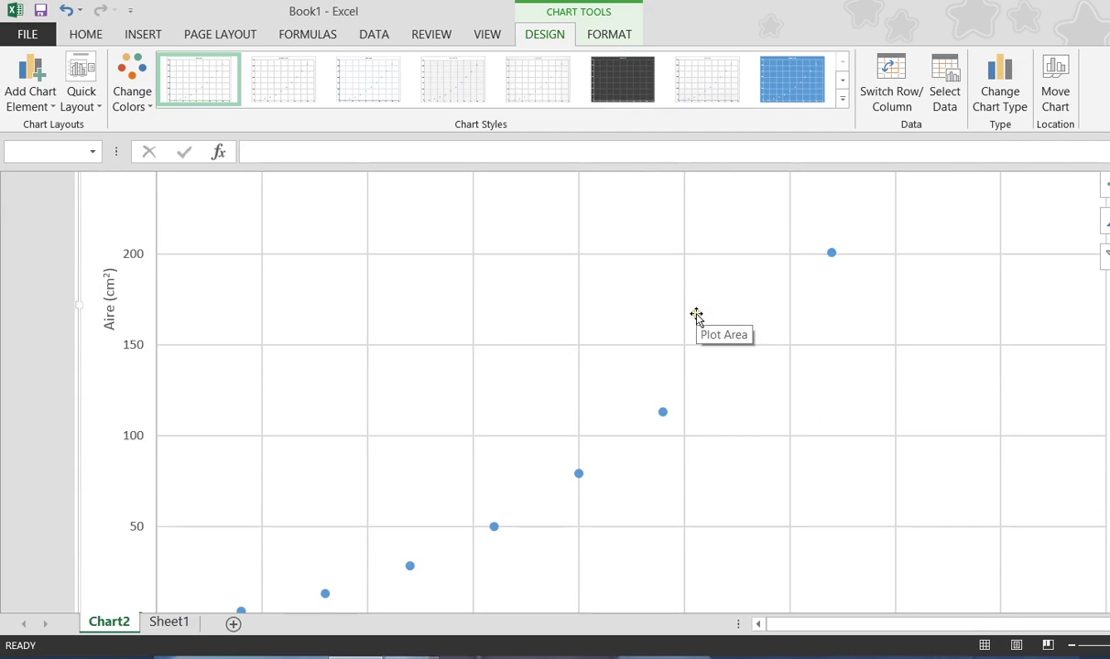
scroll(694, 317, down, 2)
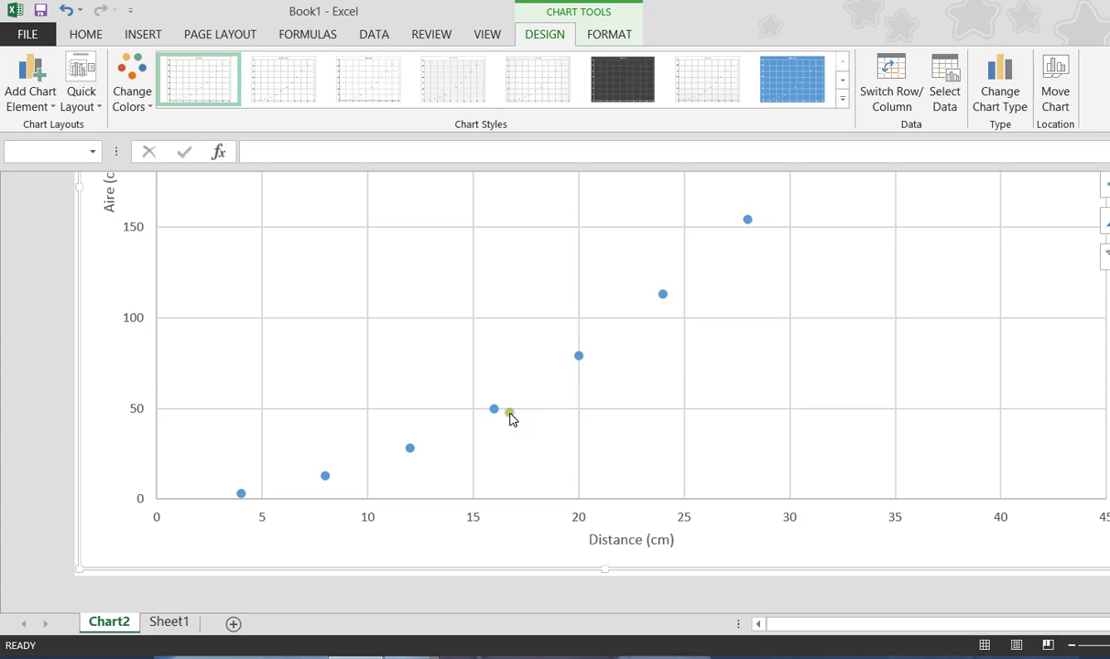
scroll(510, 416, up, 8)
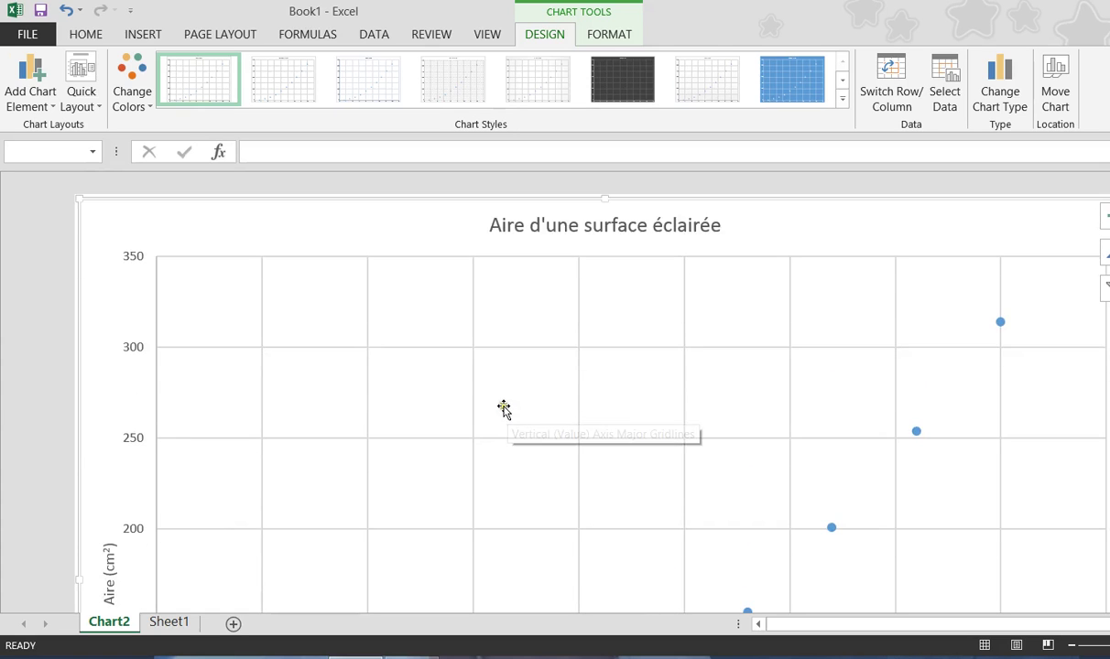
scroll(503, 409, down, 9)
scroll(502, 458, up, 5)
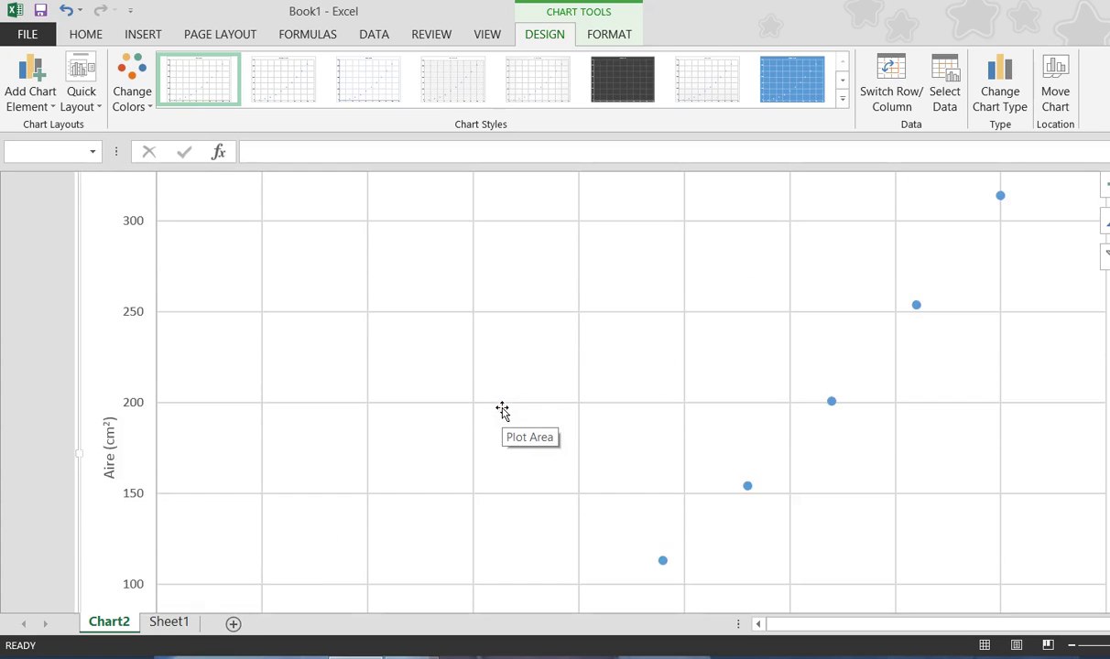
scroll(502, 409, up, 3)
scroll(502, 410, down, 2)
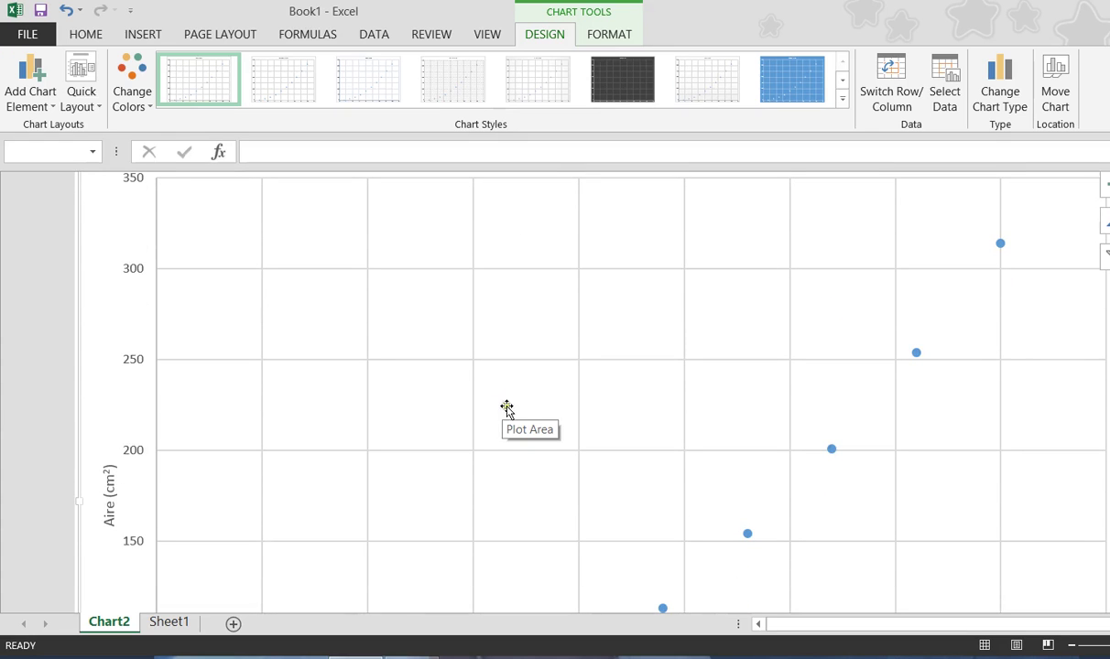
click(1071, 646)
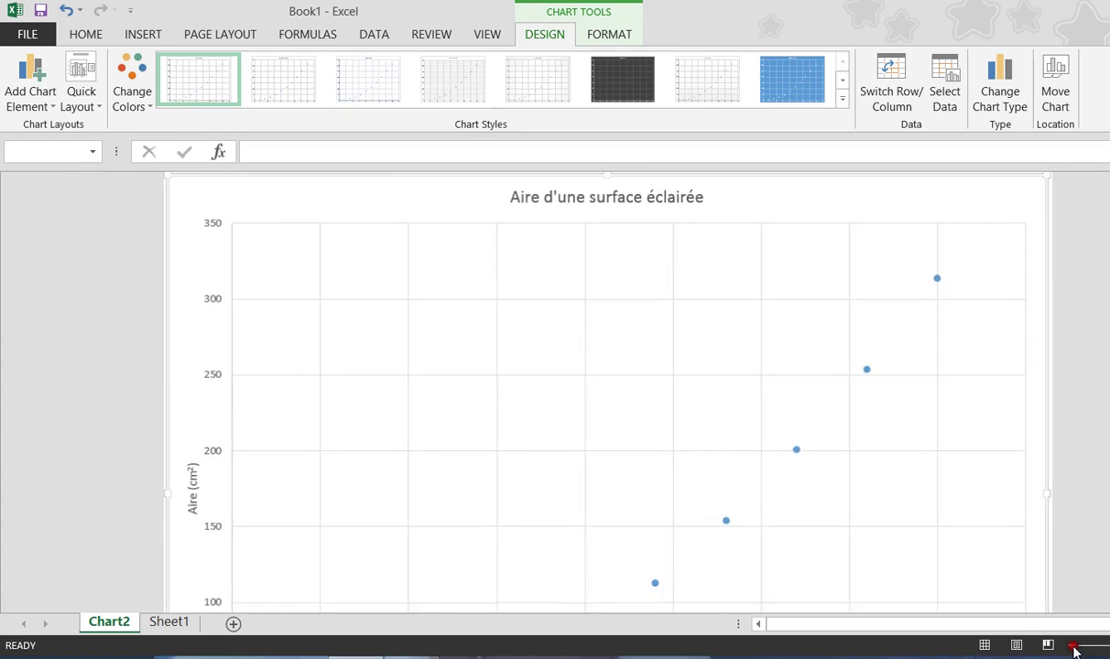
click(1073, 645)
click(1073, 645)
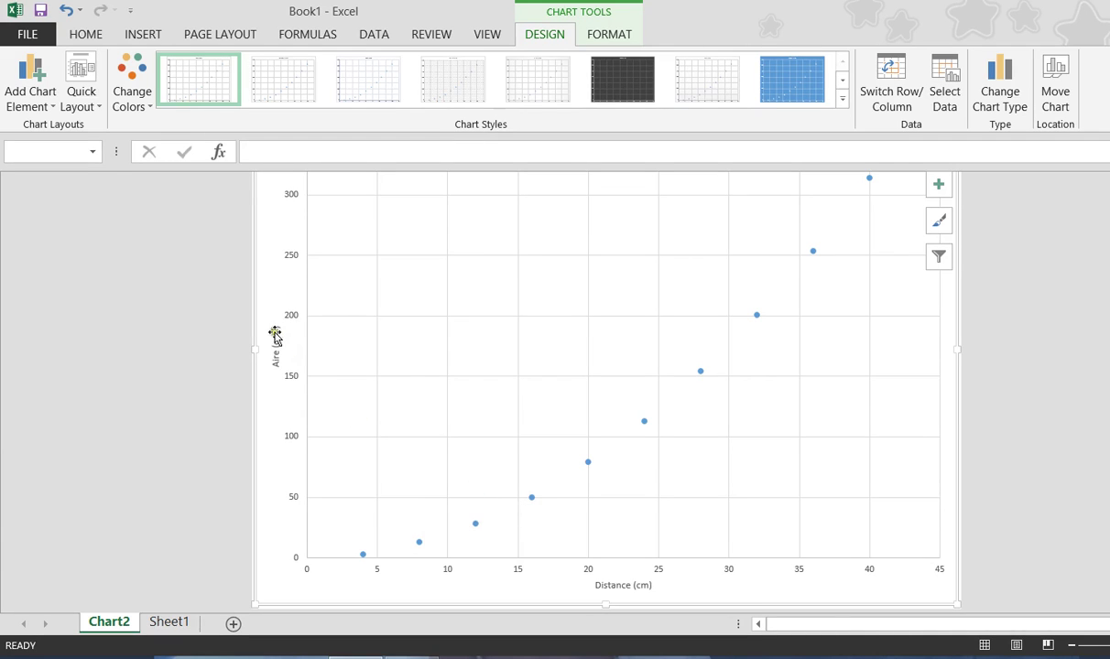
Step: Review the bounds and units in the horizontal axis's formatting options, then close them
click(206, 304)
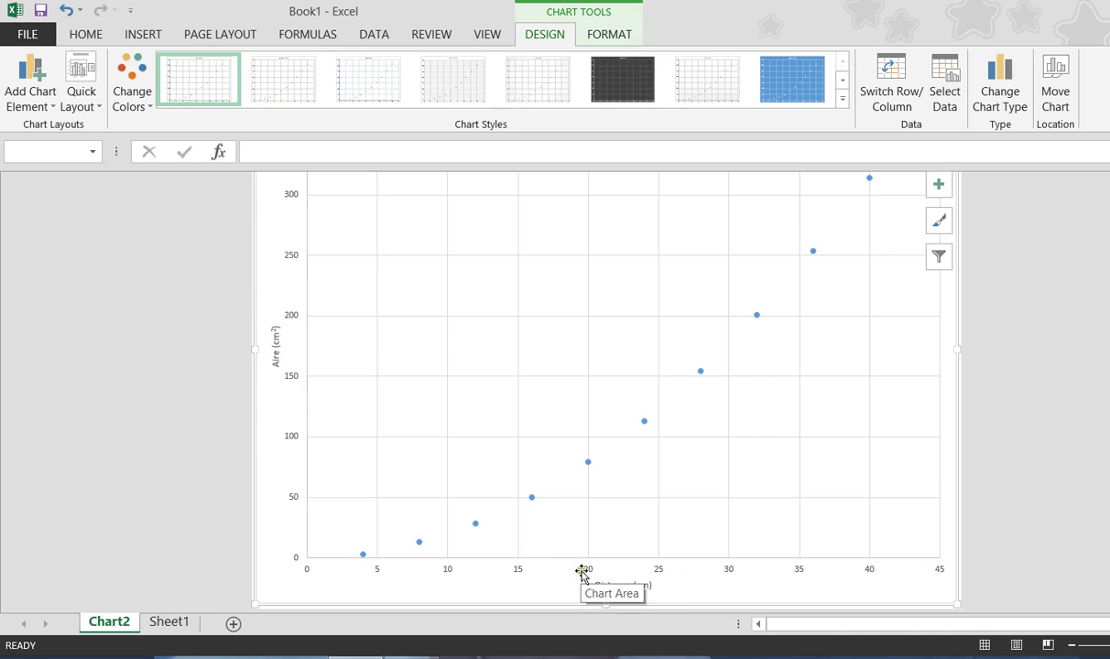
click(518, 573)
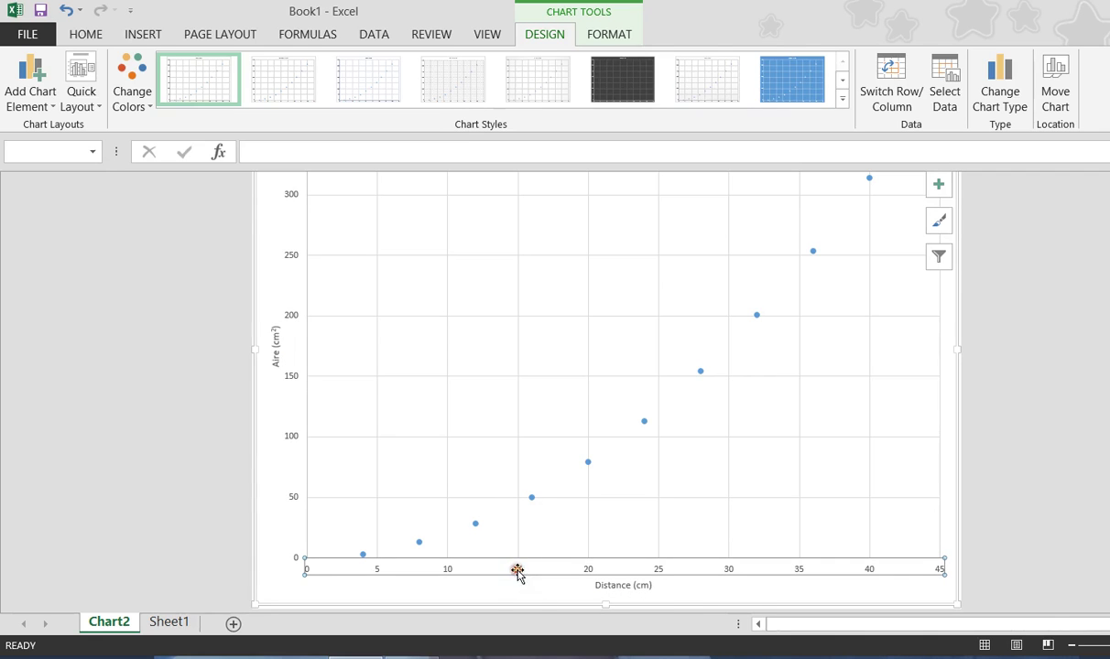
click(1109, 645)
click(1108, 645)
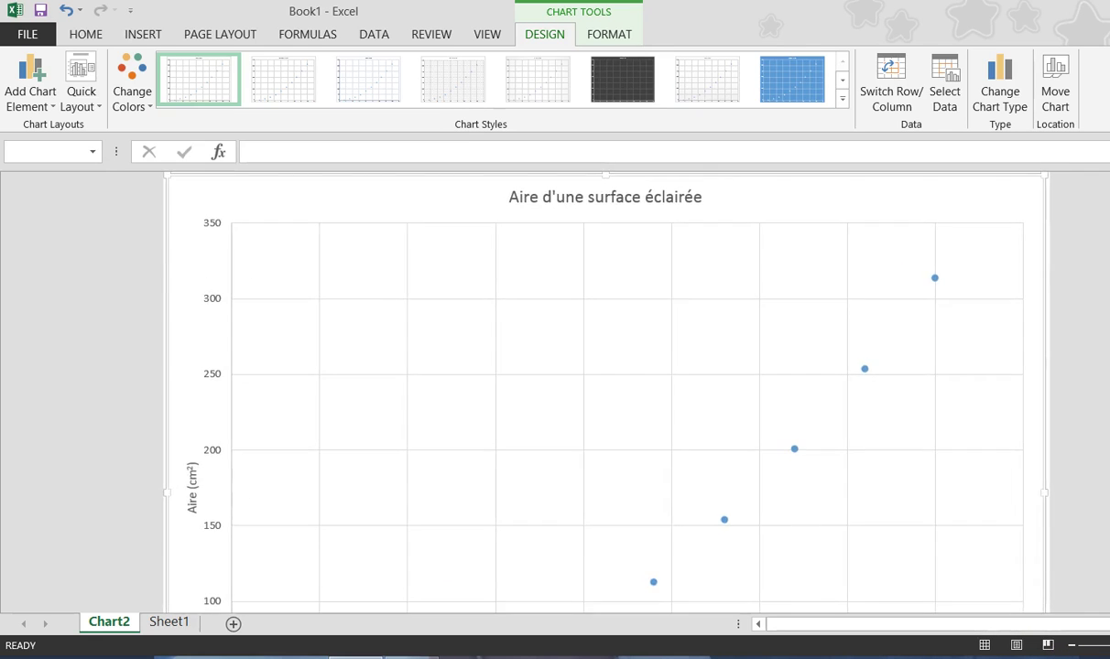
click(1109, 645)
scroll(1036, 502, down, 5)
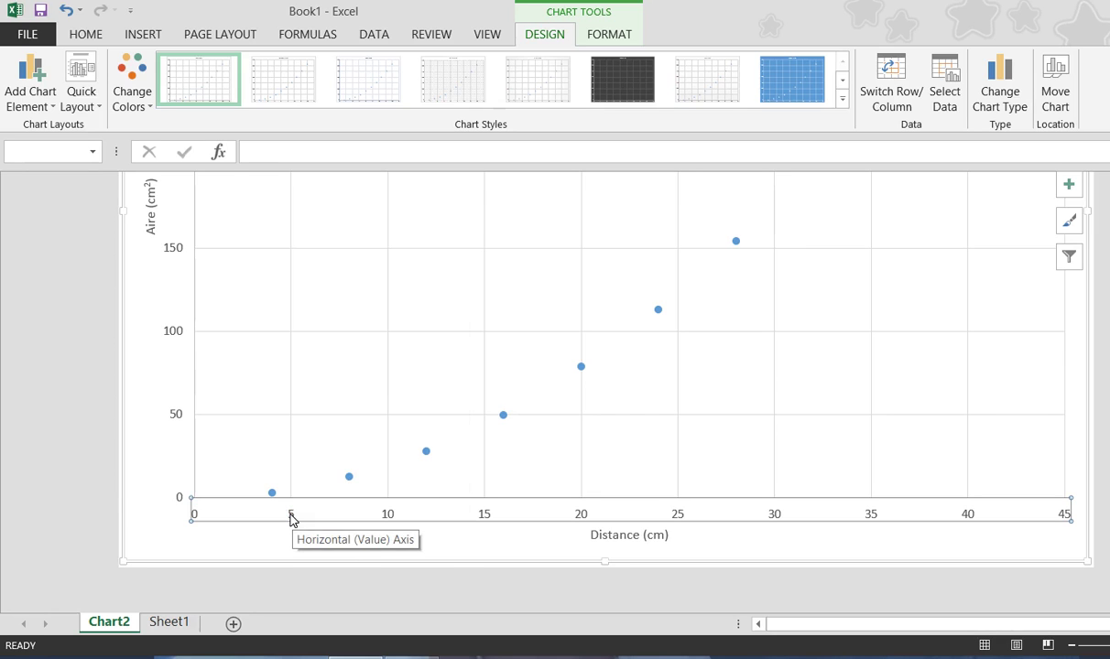
right_click(291, 519)
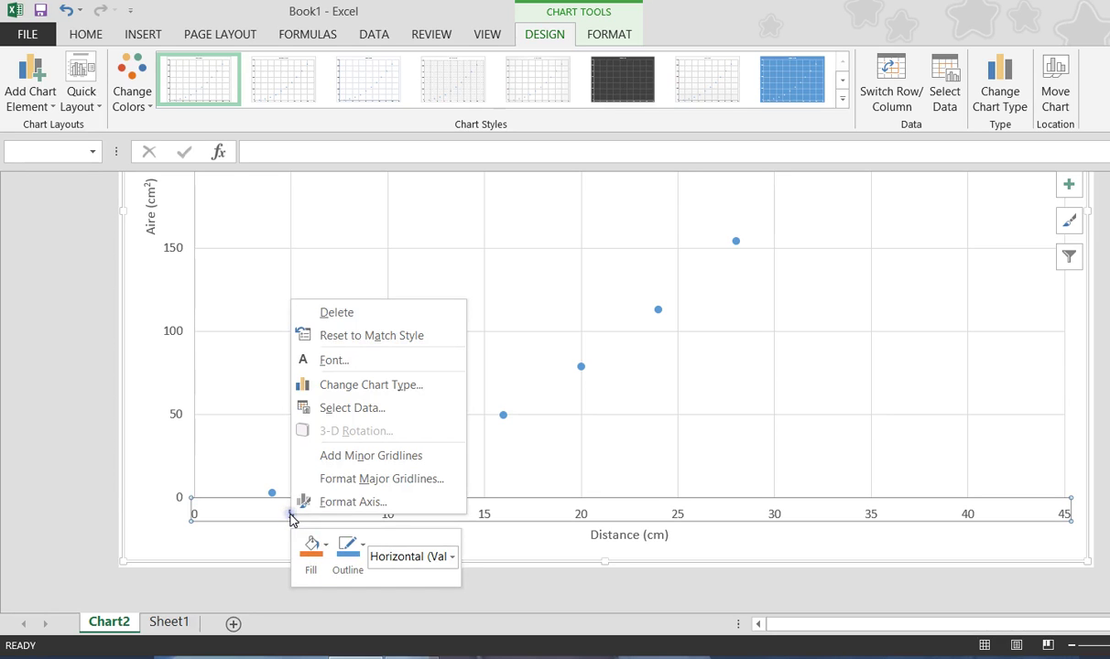
click(358, 502)
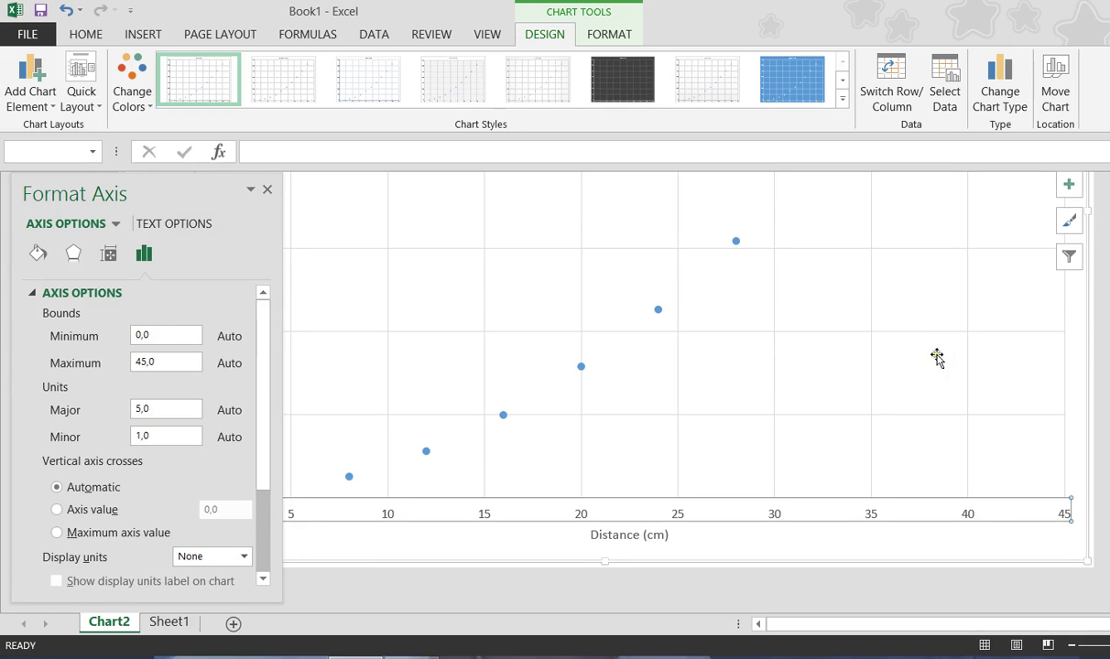
click(182, 344)
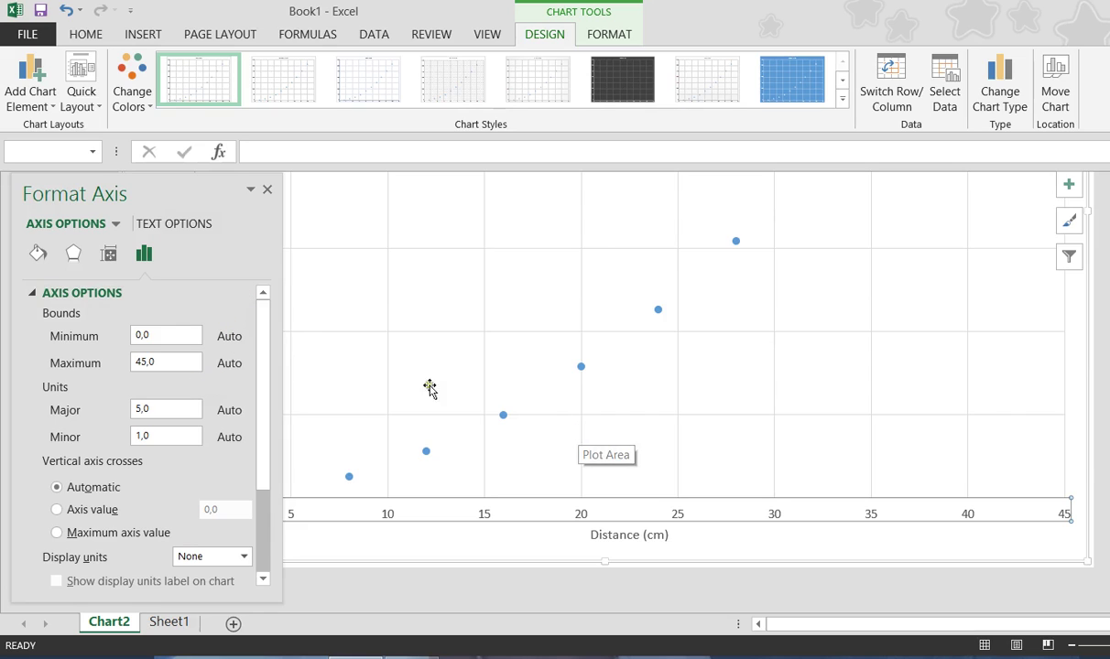
drag(264, 359, 266, 306)
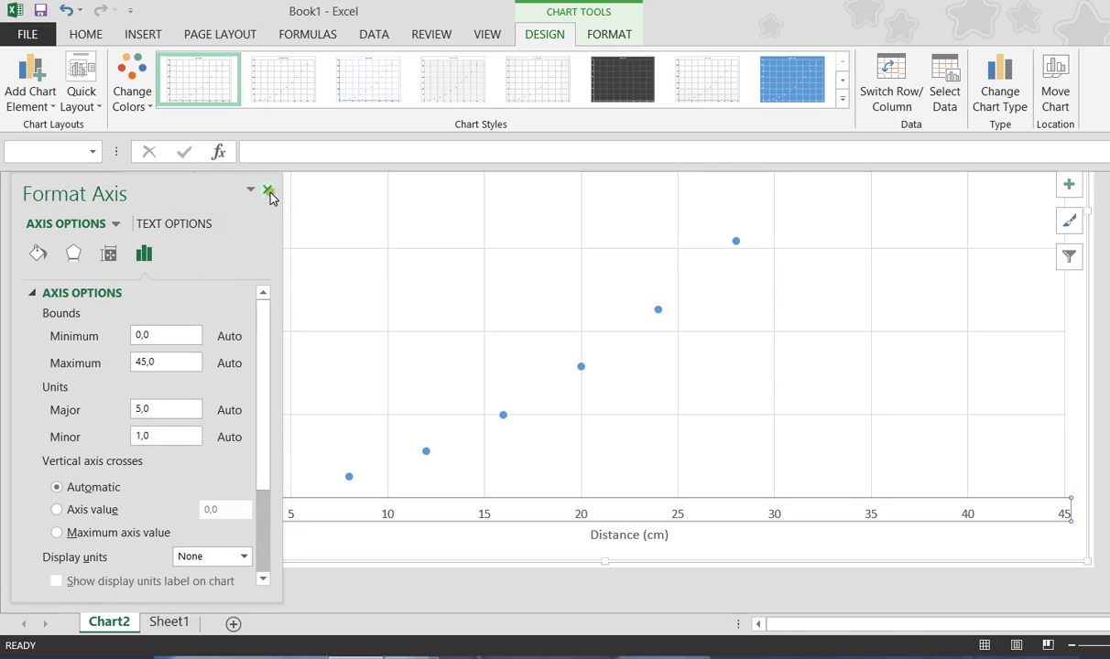
click(268, 191)
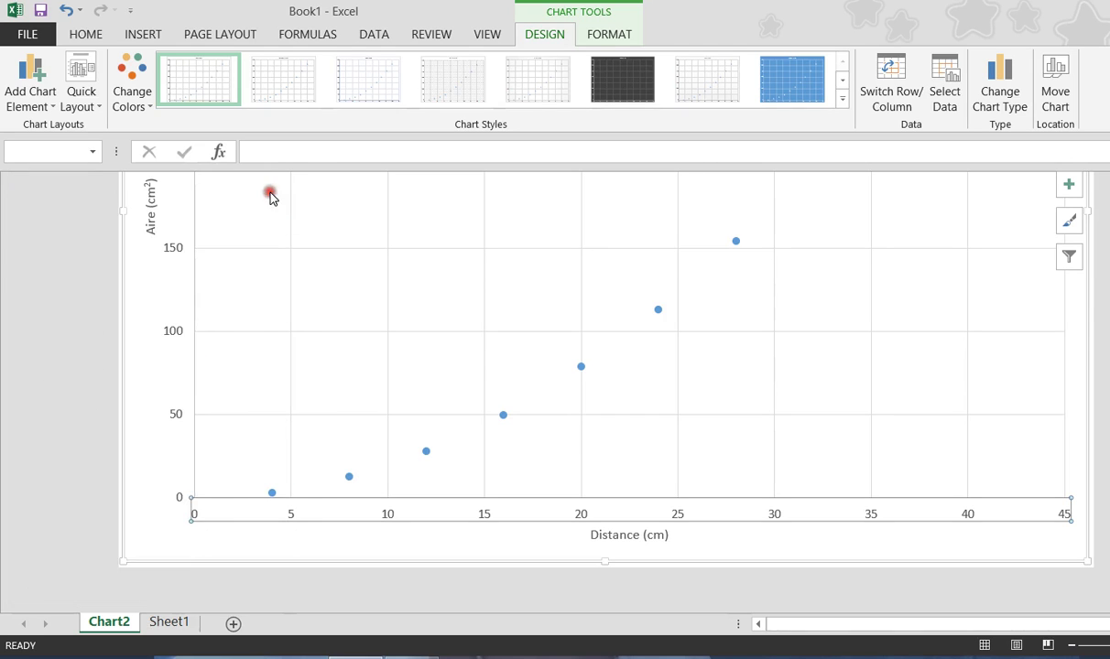
Step: Select the Horizontal (Value) Axis as the current chart element and open its formatting options
click(615, 37)
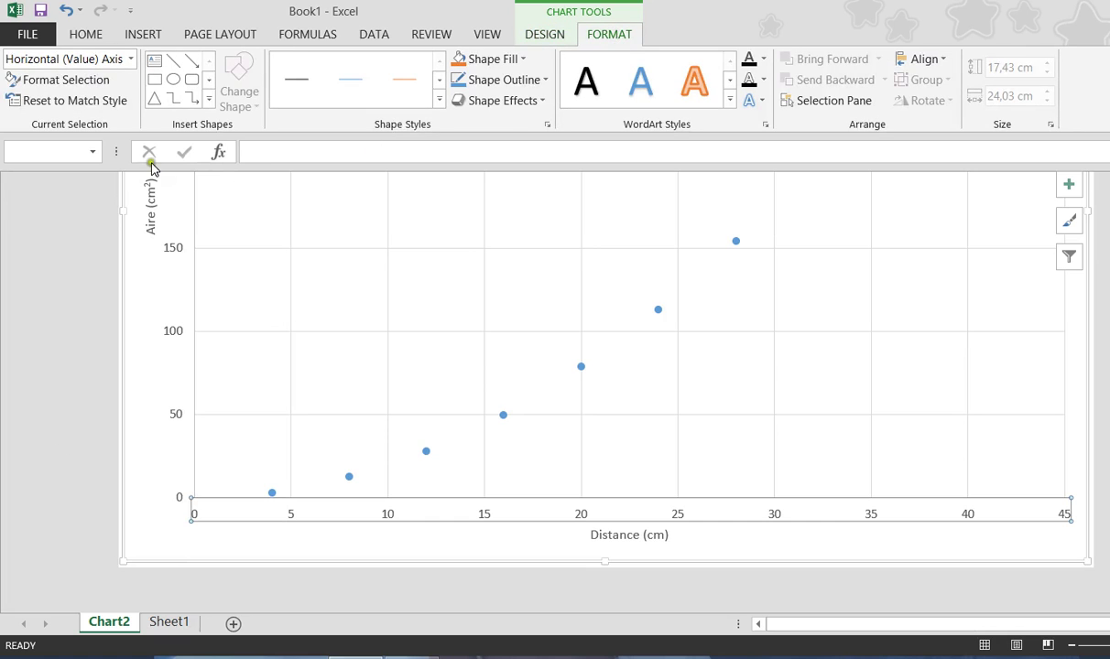
click(428, 300)
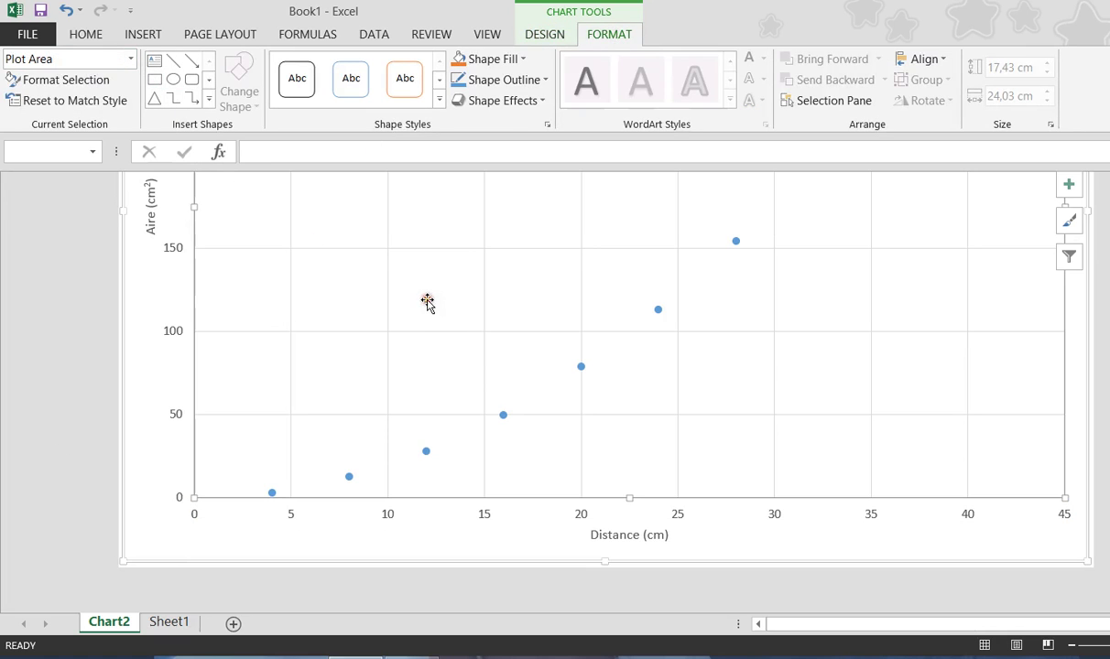
click(131, 60)
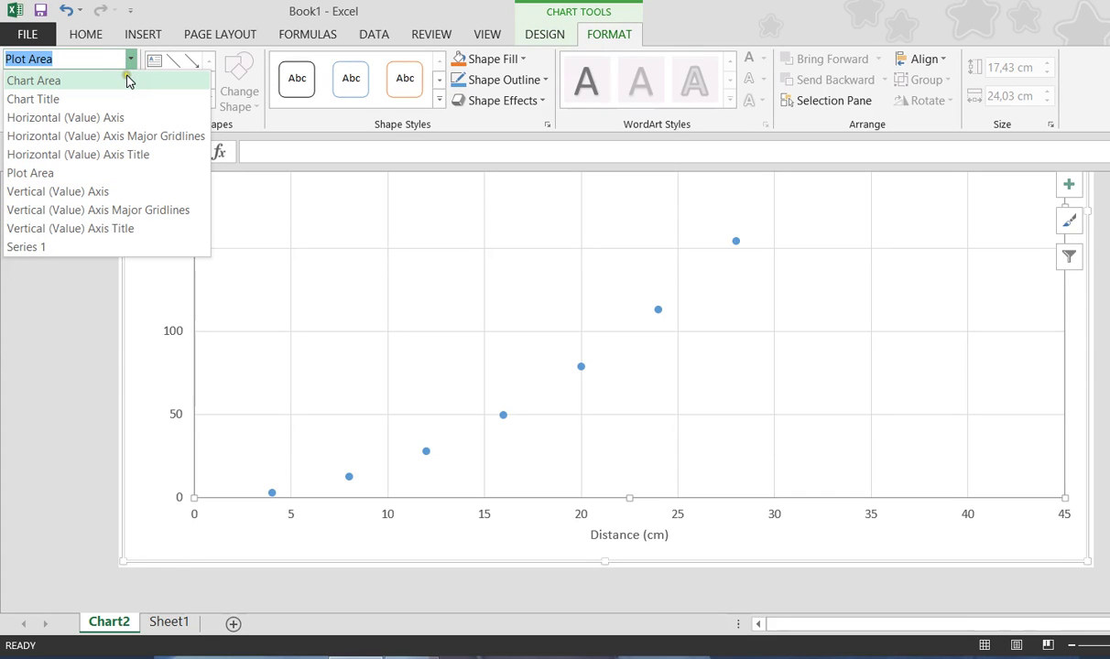
click(88, 124)
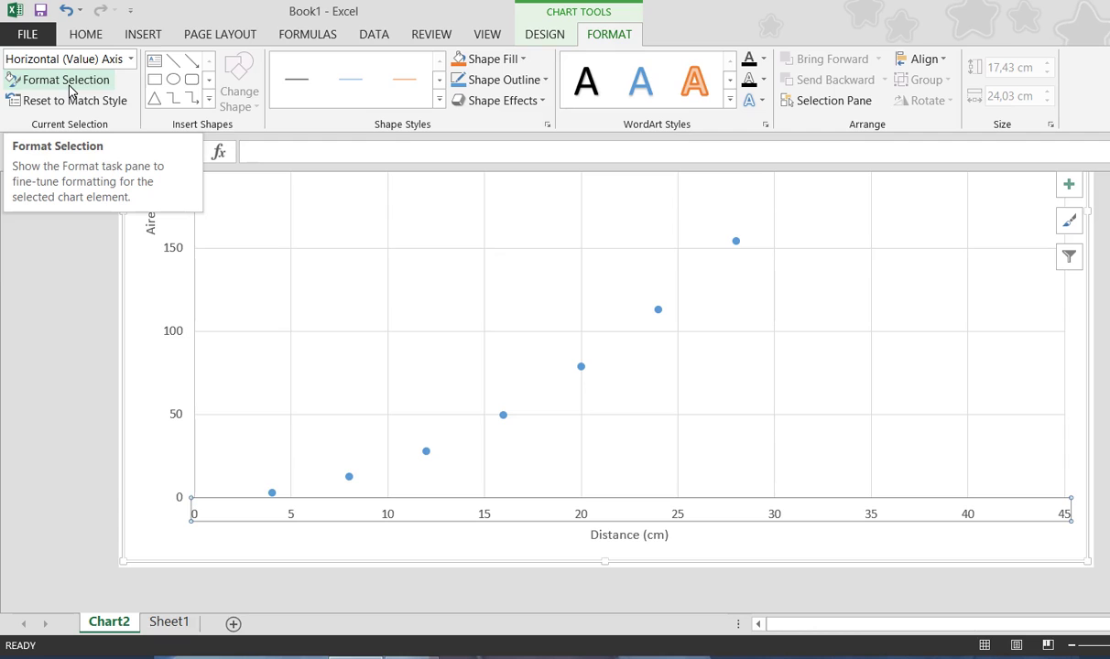
click(68, 81)
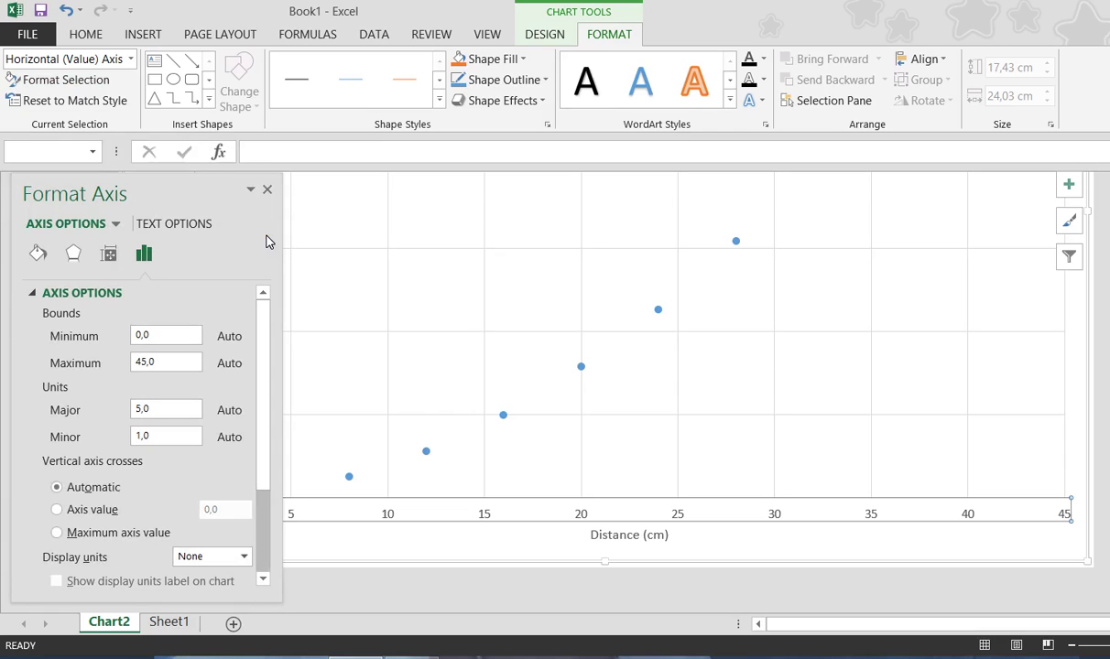
Step: Set both the major and minor tick marks of the horizontal axis to Outside and close the axis formatting
click(259, 392)
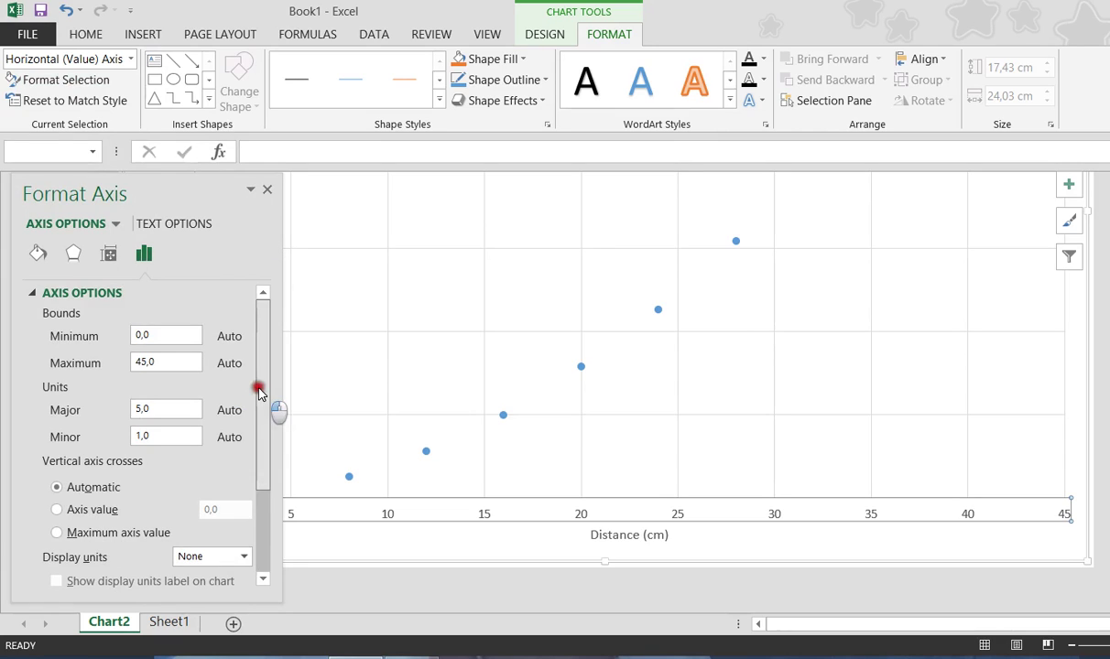
drag(259, 392, 267, 495)
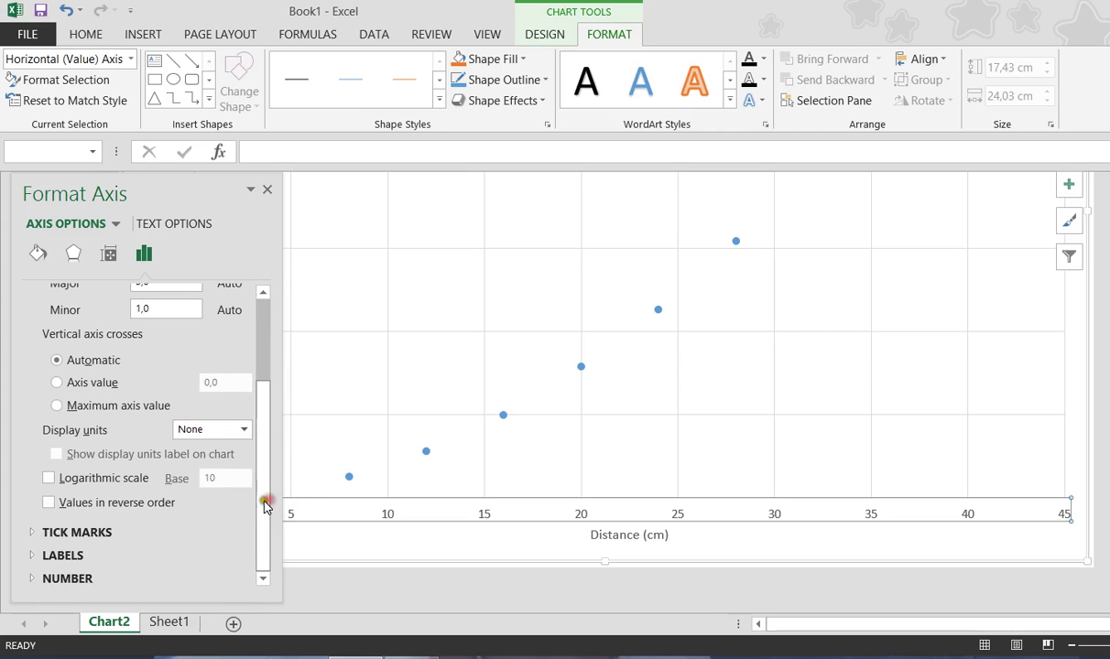
click(32, 533)
drag(261, 471, 265, 513)
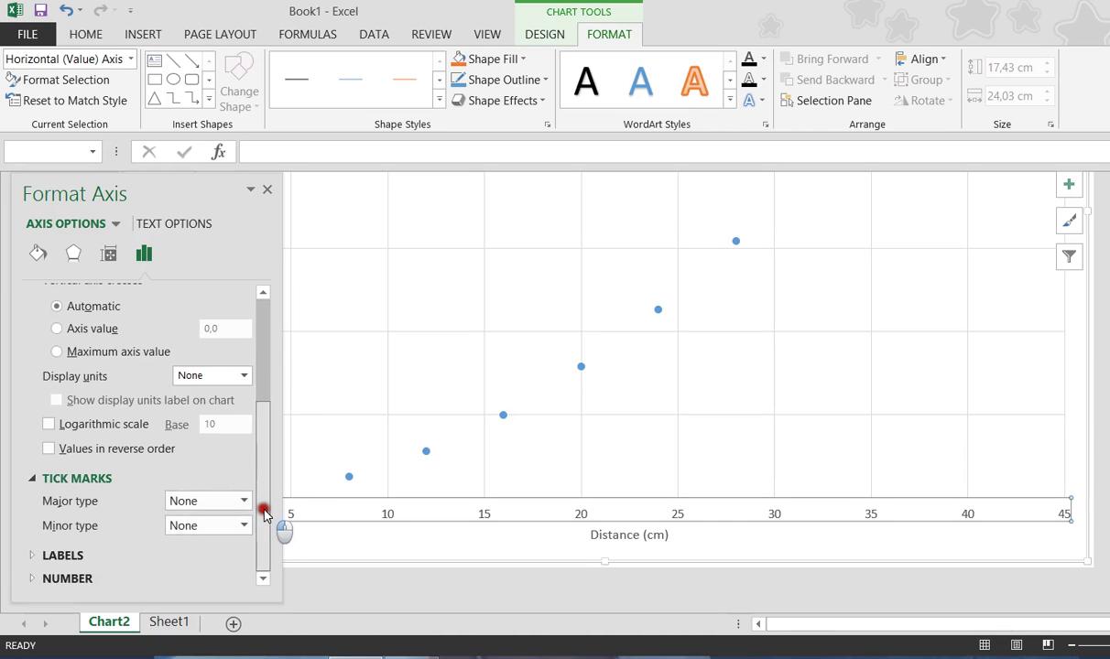
click(216, 504)
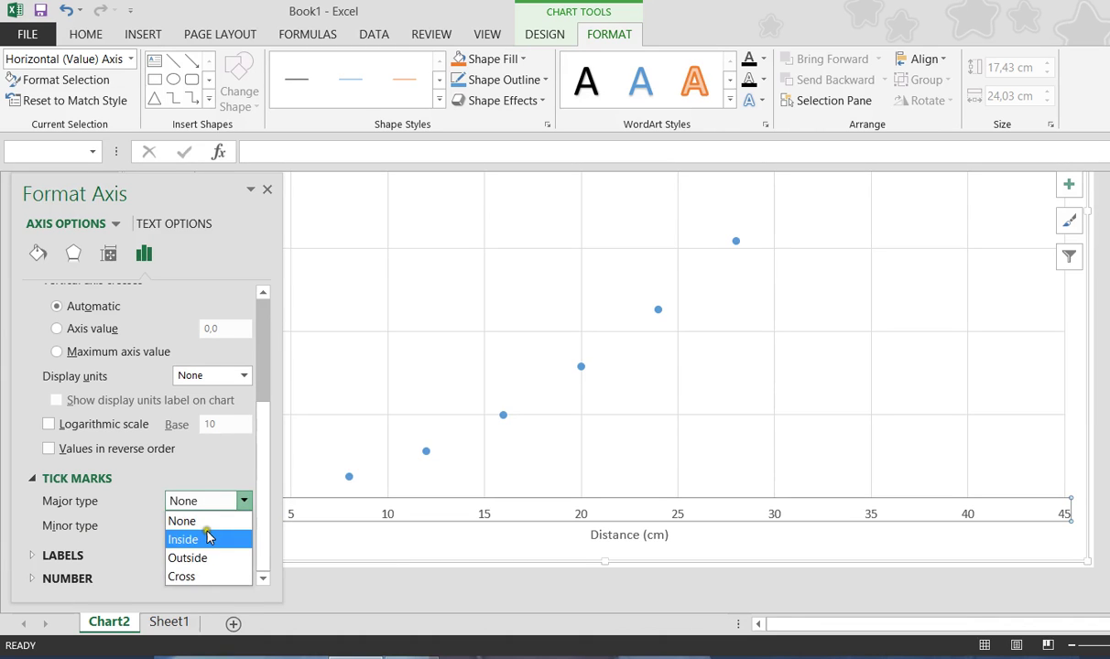
click(198, 558)
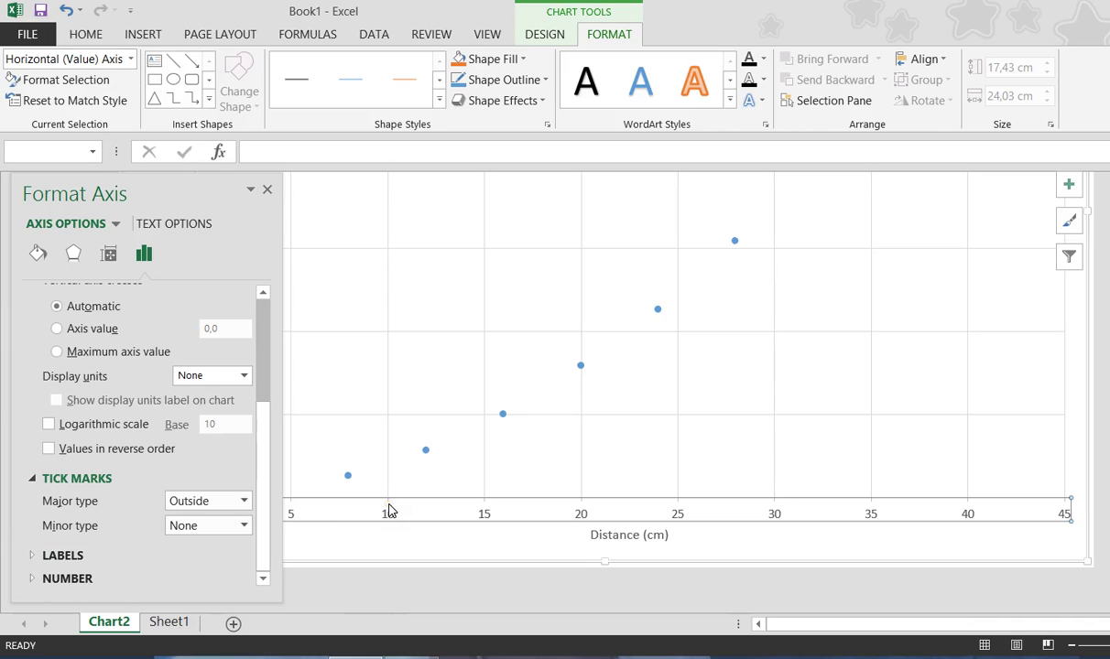
click(212, 527)
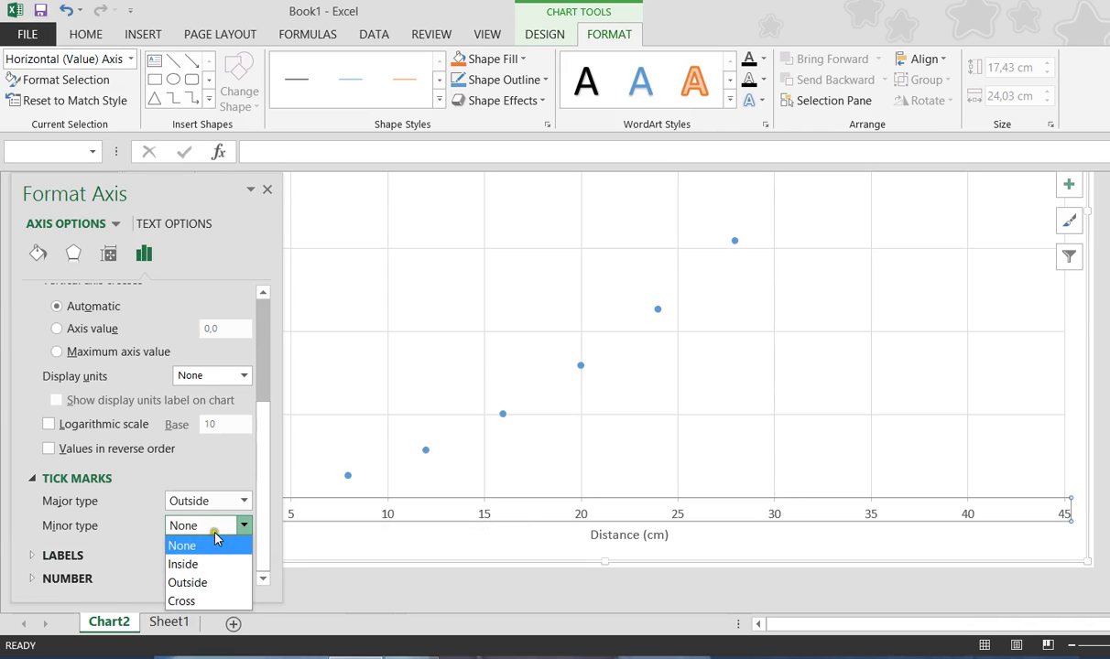
click(205, 584)
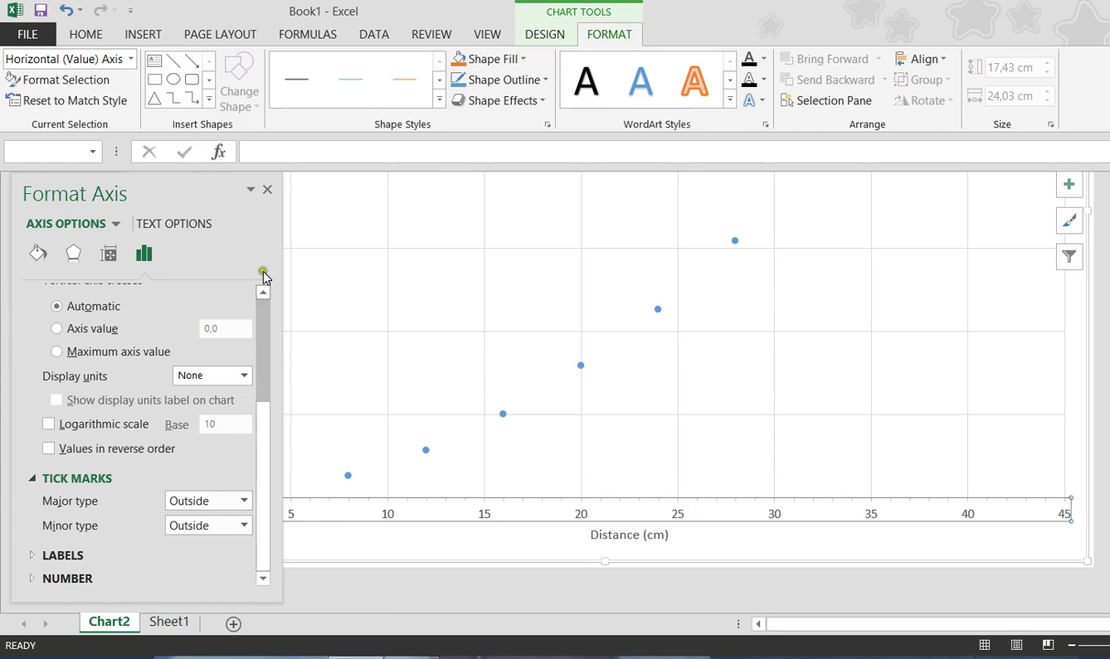
click(266, 188)
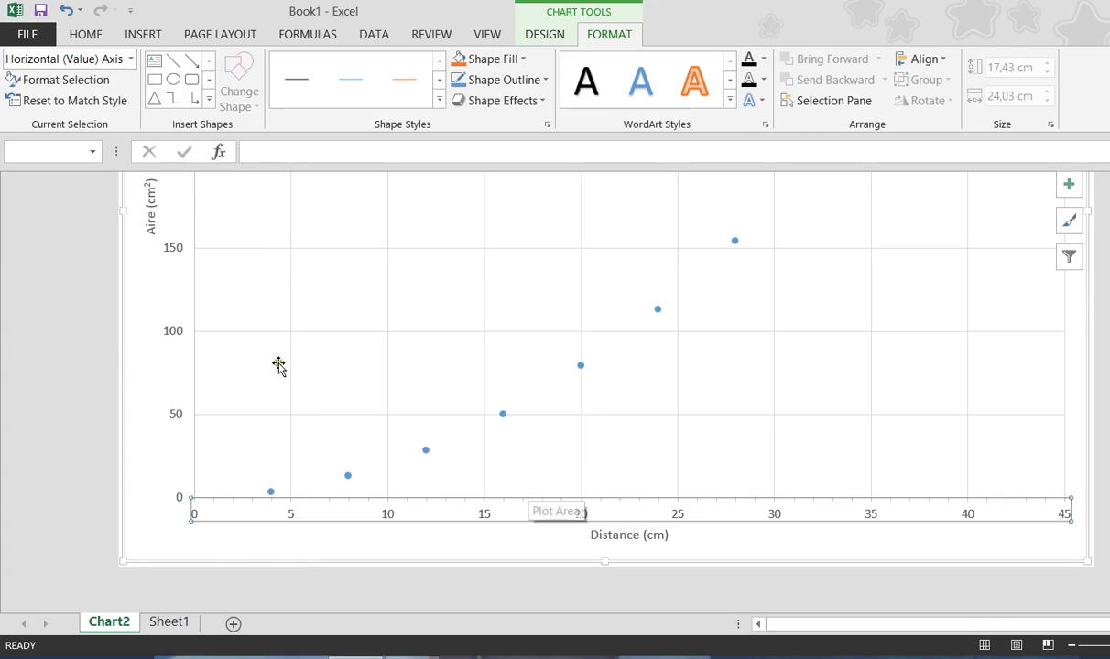
Step: Examine the major and minor unit settings of the horizontal axis
click(99, 78)
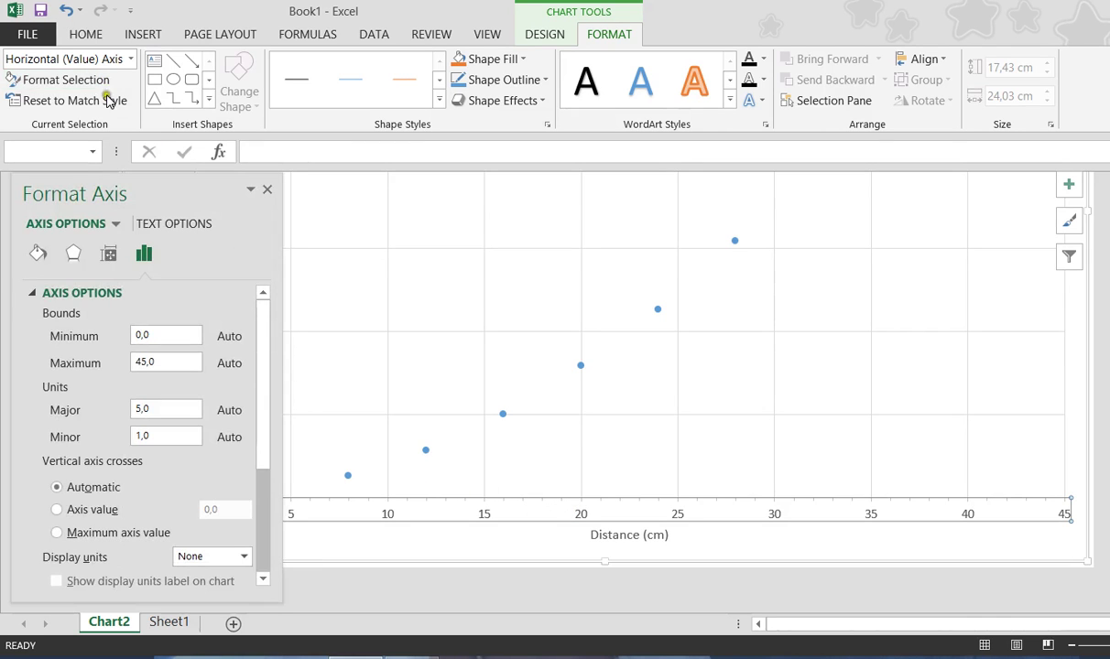
drag(264, 359, 268, 367)
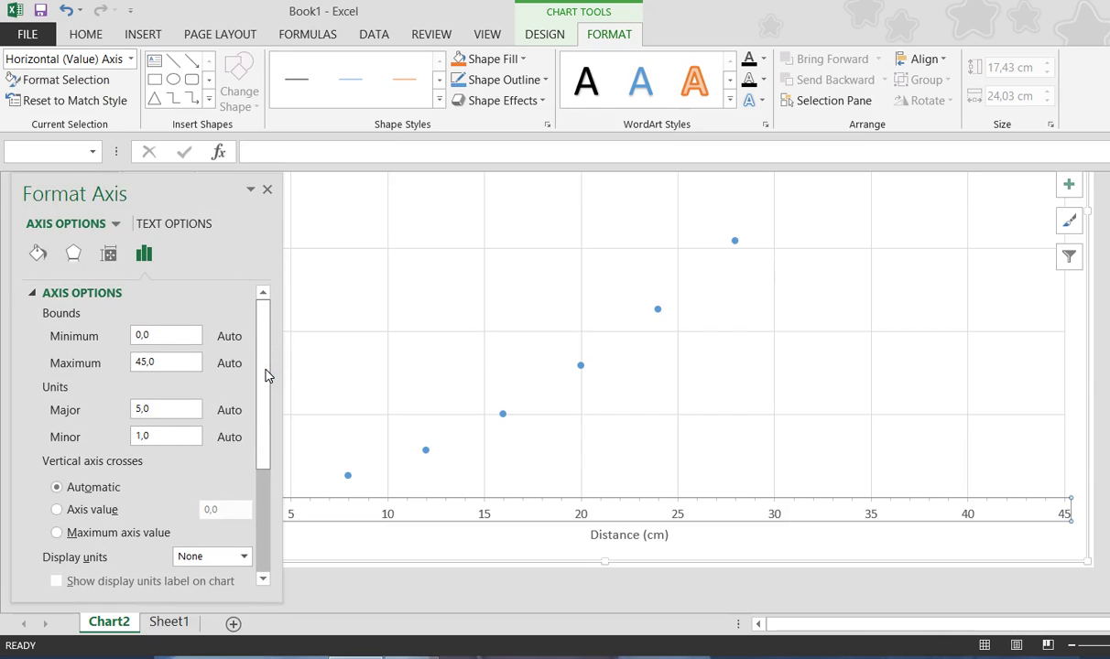
drag(266, 369, 256, 395)
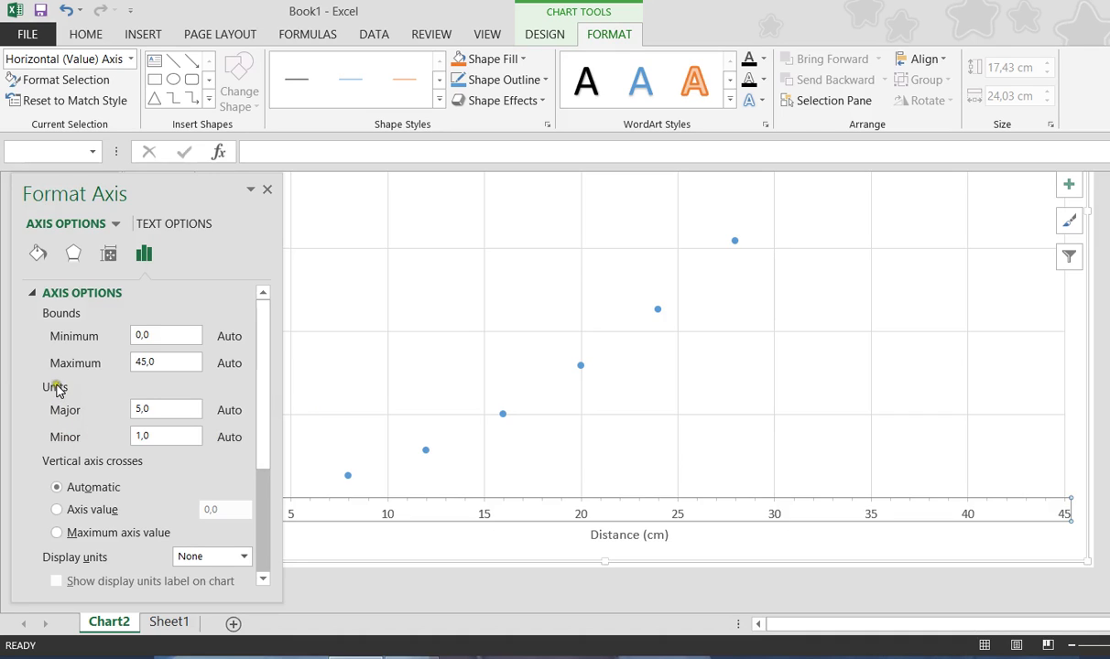
click(136, 435)
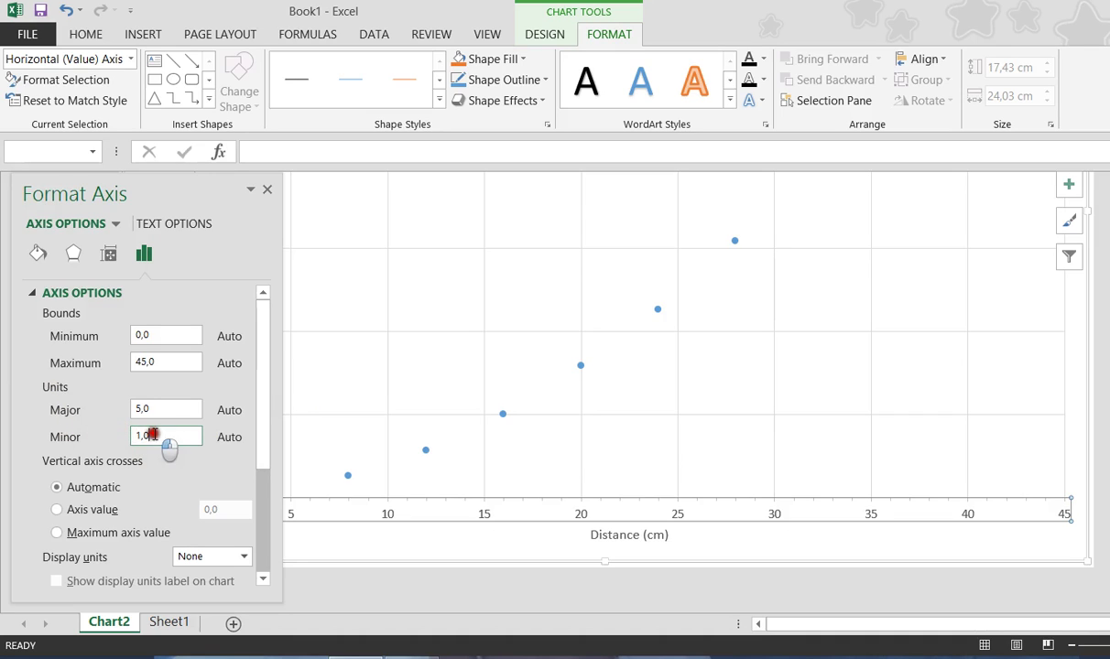
double_click(137, 436)
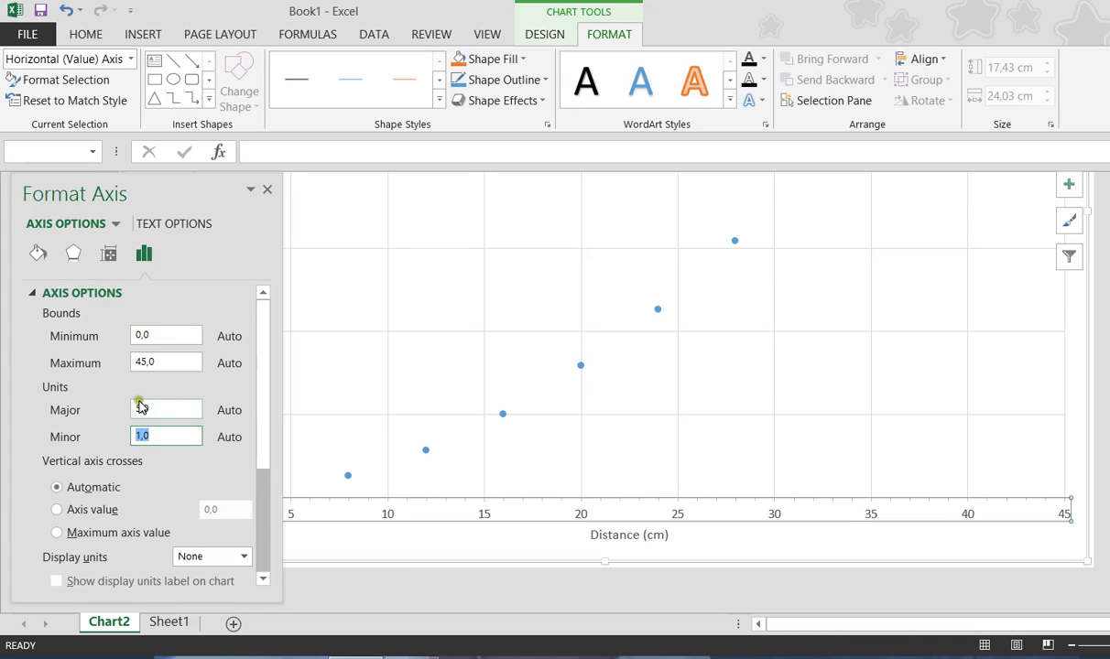
click(266, 190)
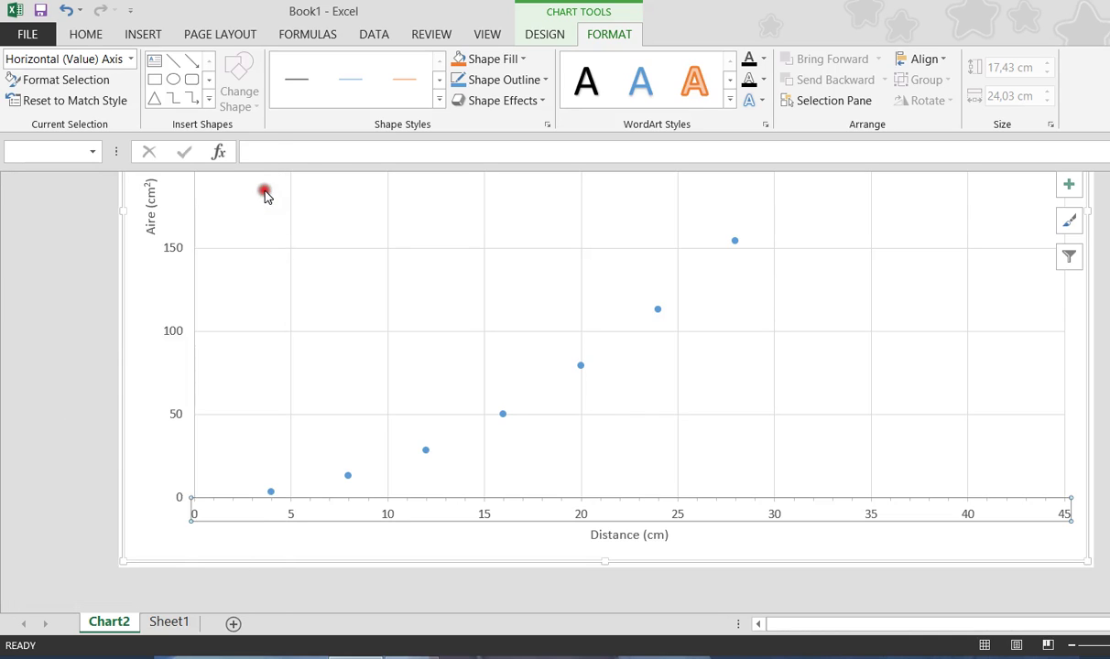
Step: Set the vertical axis's major and minor tick marks to Outside and move the Format Axis pane clear of the axis
click(177, 416)
right_click(179, 418)
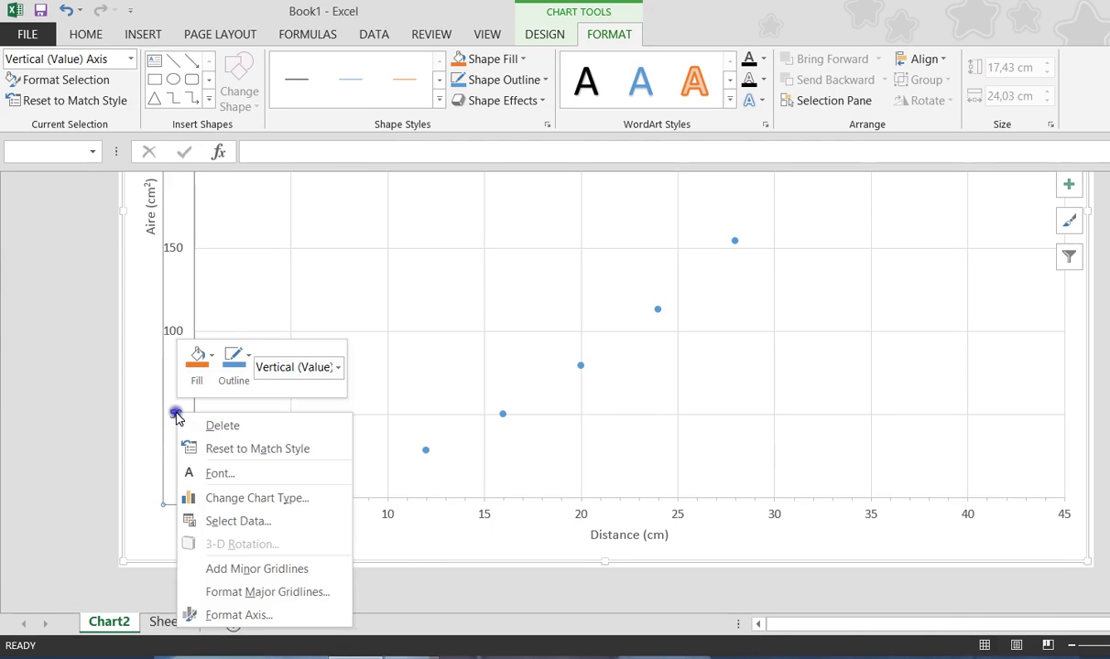
click(250, 615)
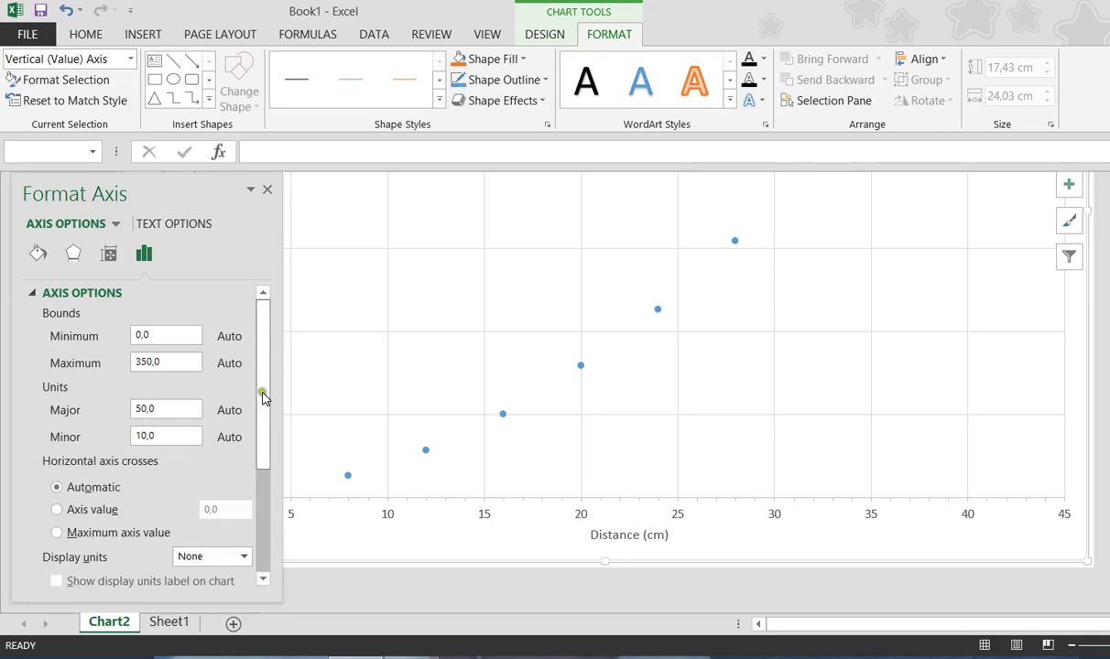
drag(267, 365, 268, 485)
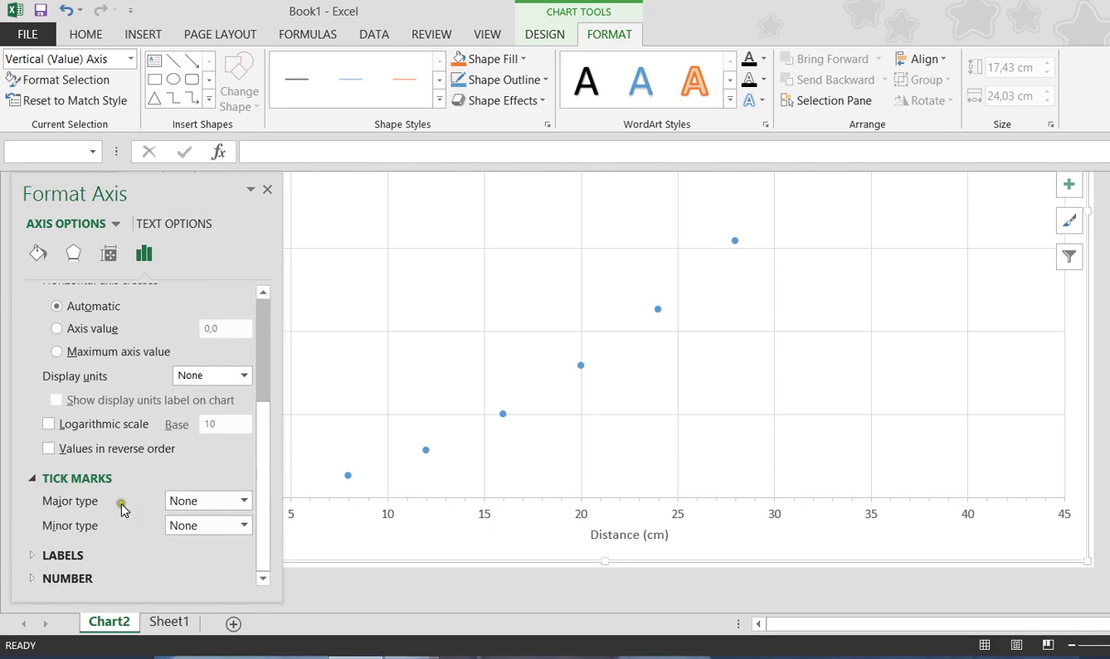
click(181, 503)
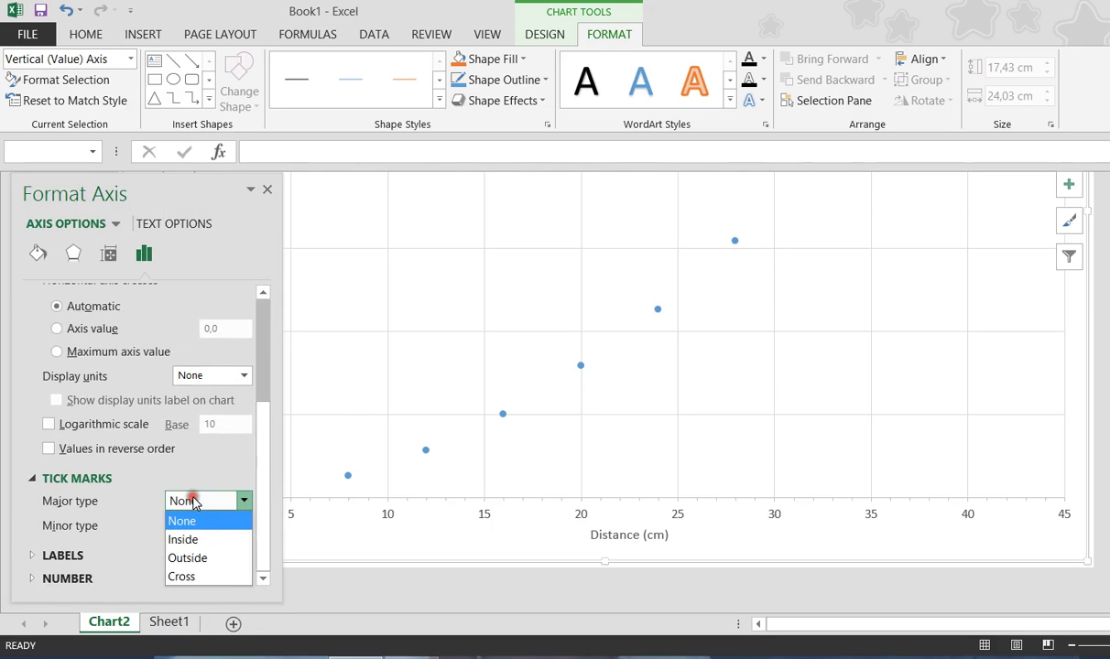
click(194, 558)
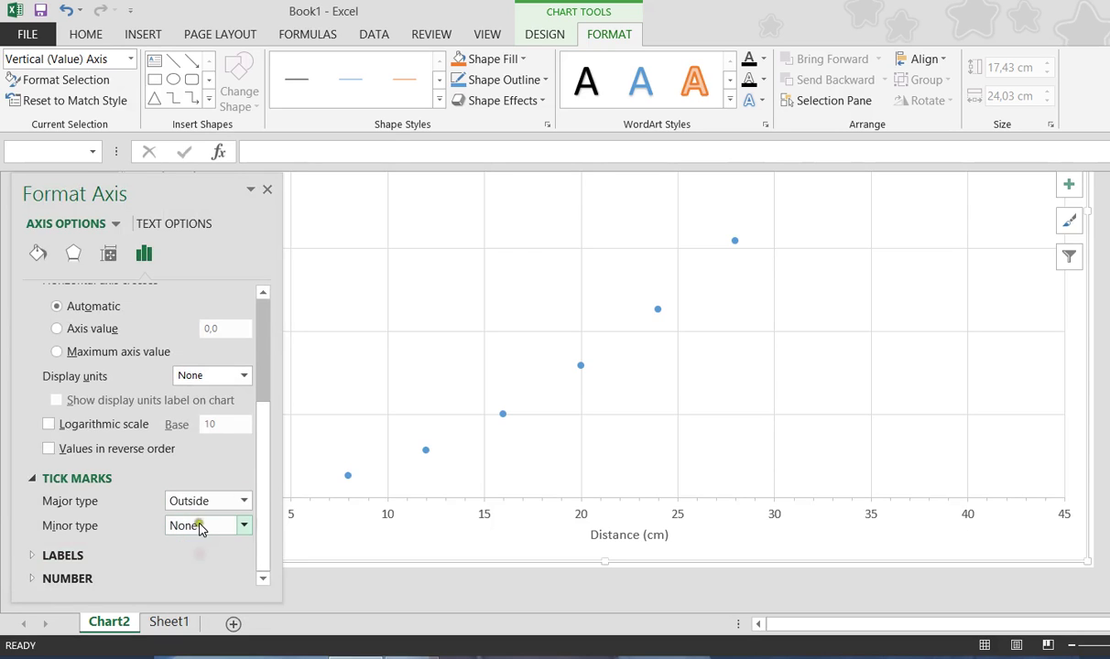
click(206, 526)
click(200, 583)
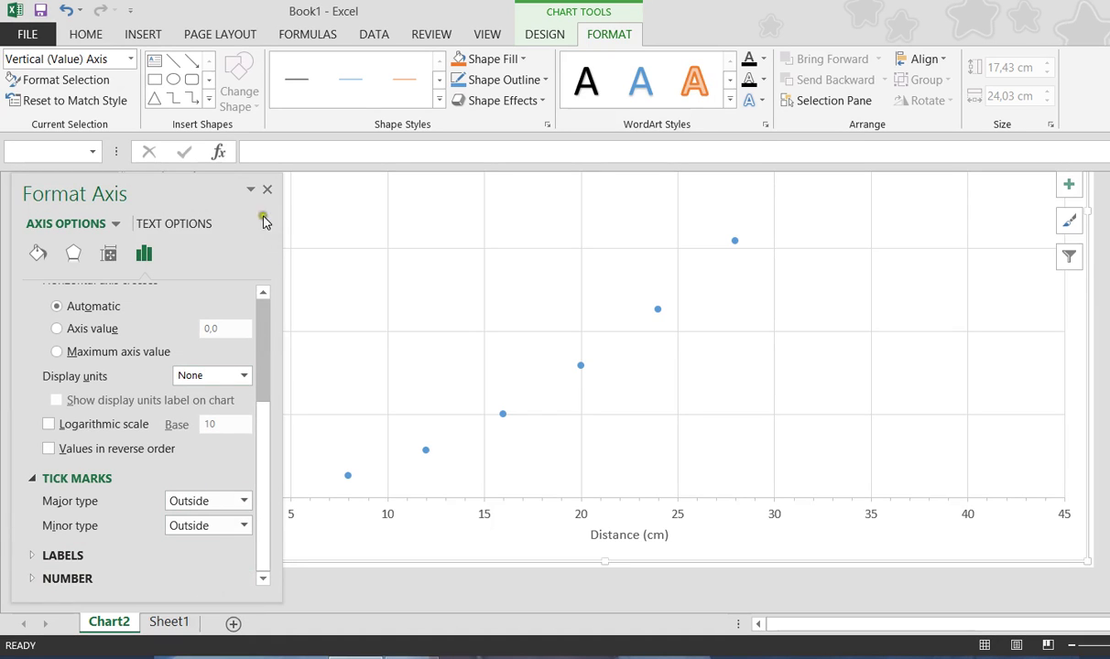
click(250, 190)
click(218, 209)
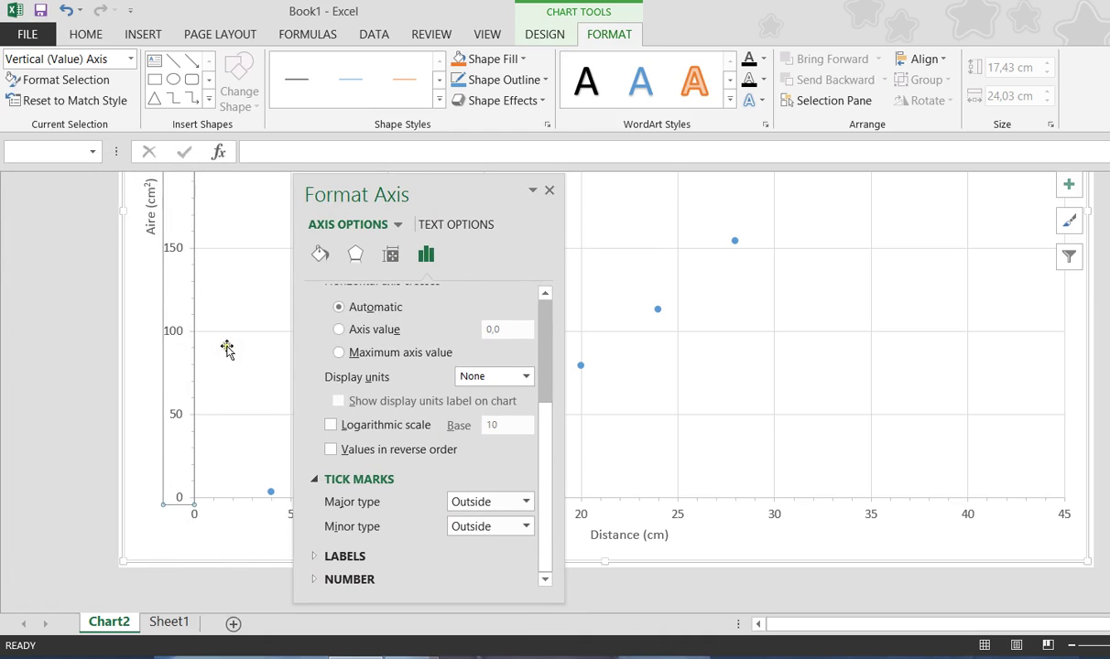
Step: Examine the minor unit setting of the vertical axis and close the axis formatting
drag(548, 439, 556, 337)
drag(441, 435, 403, 436)
click(436, 436)
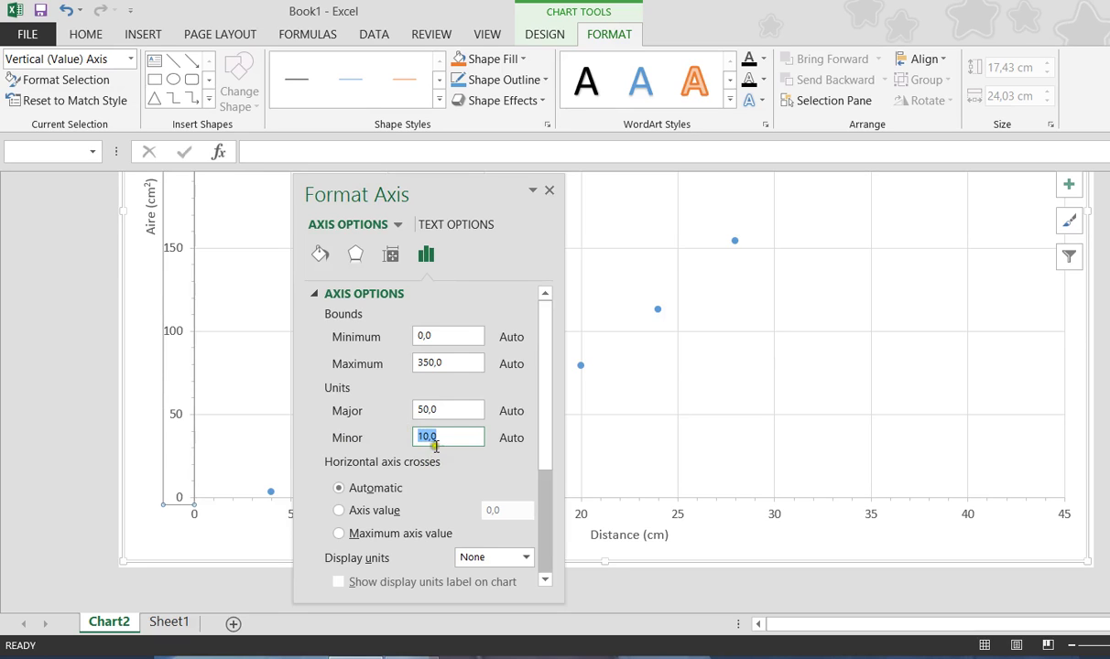
click(549, 191)
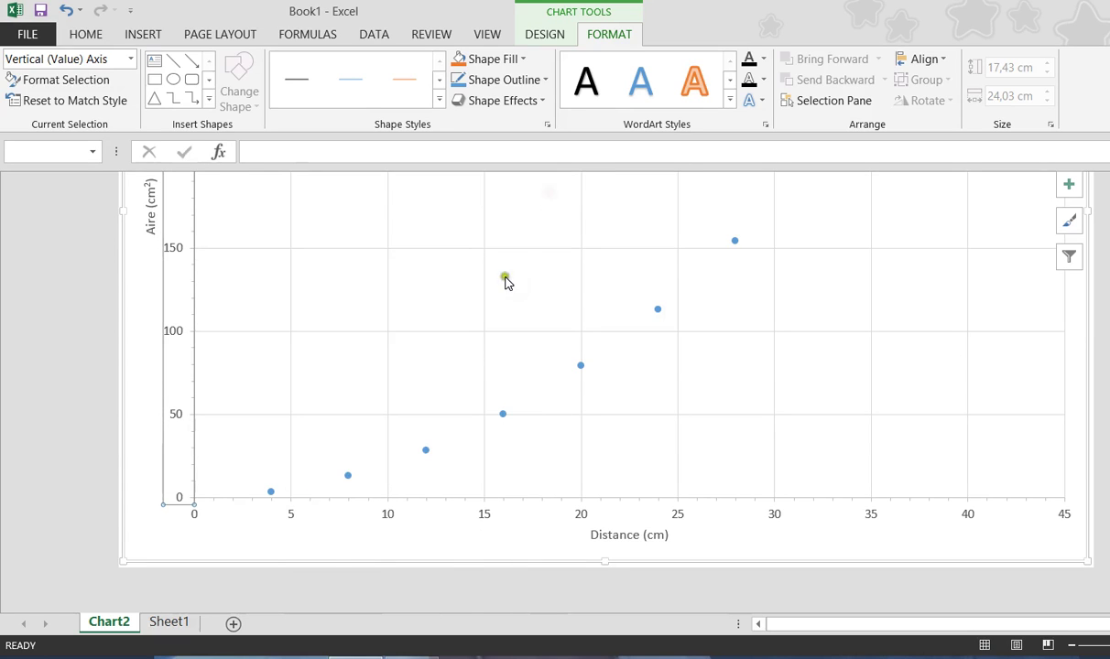
Step: Examine the plotted points, title and tick marks across the whole chart at a smaller zoom level
scroll(431, 544, up, 1)
scroll(430, 544, up, 3)
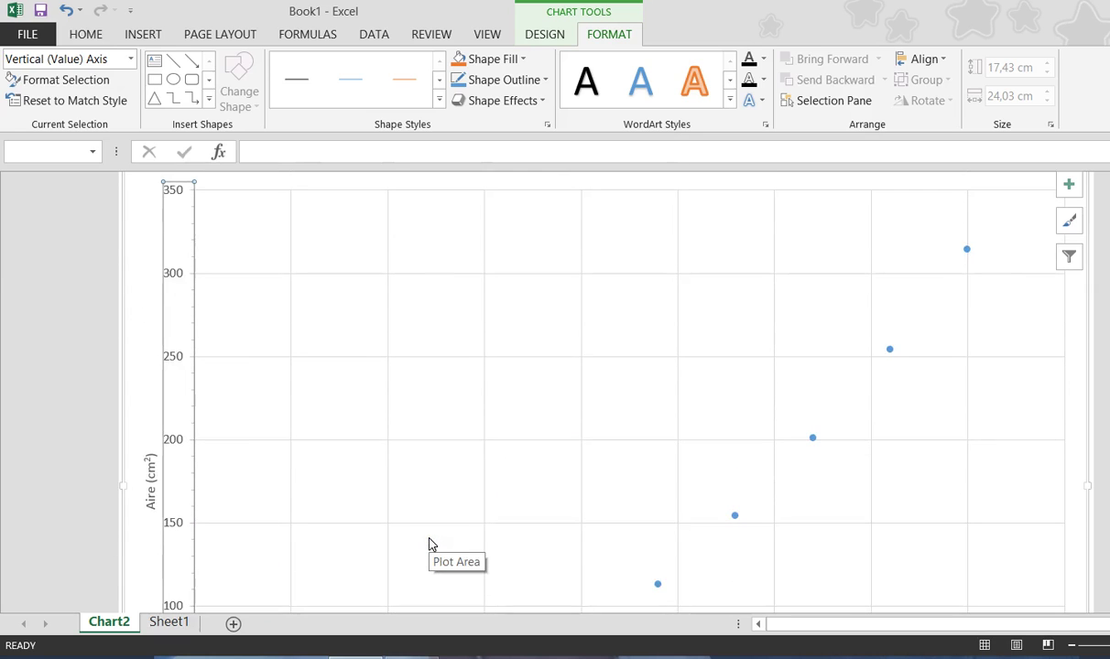
scroll(430, 544, down, 3)
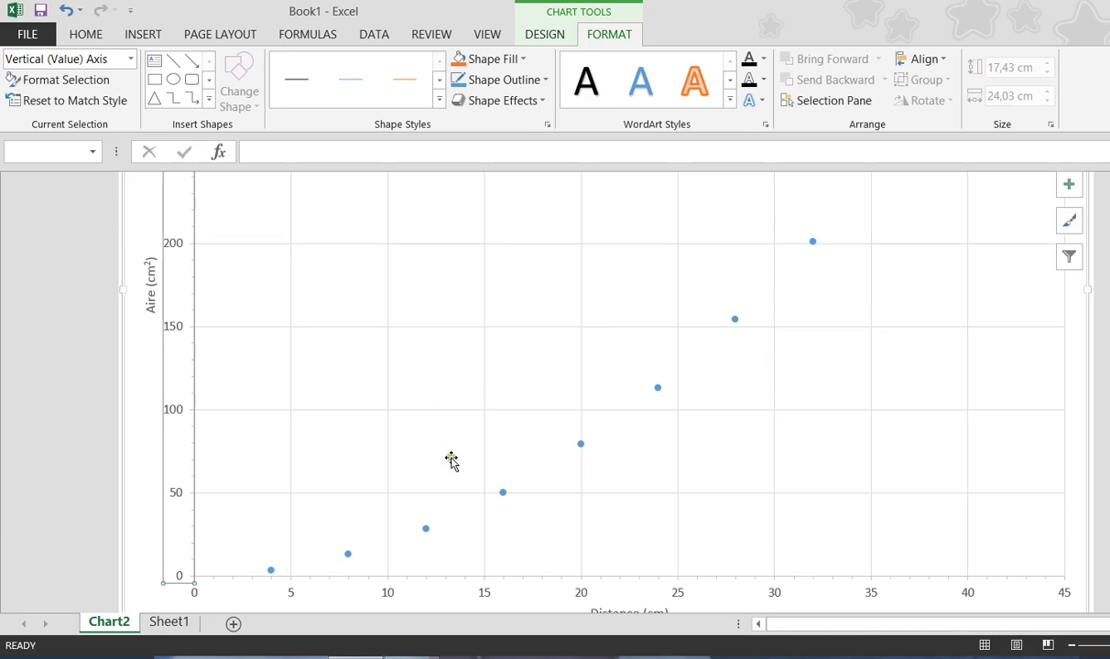
scroll(513, 456, up, 2)
scroll(572, 465, down, 1)
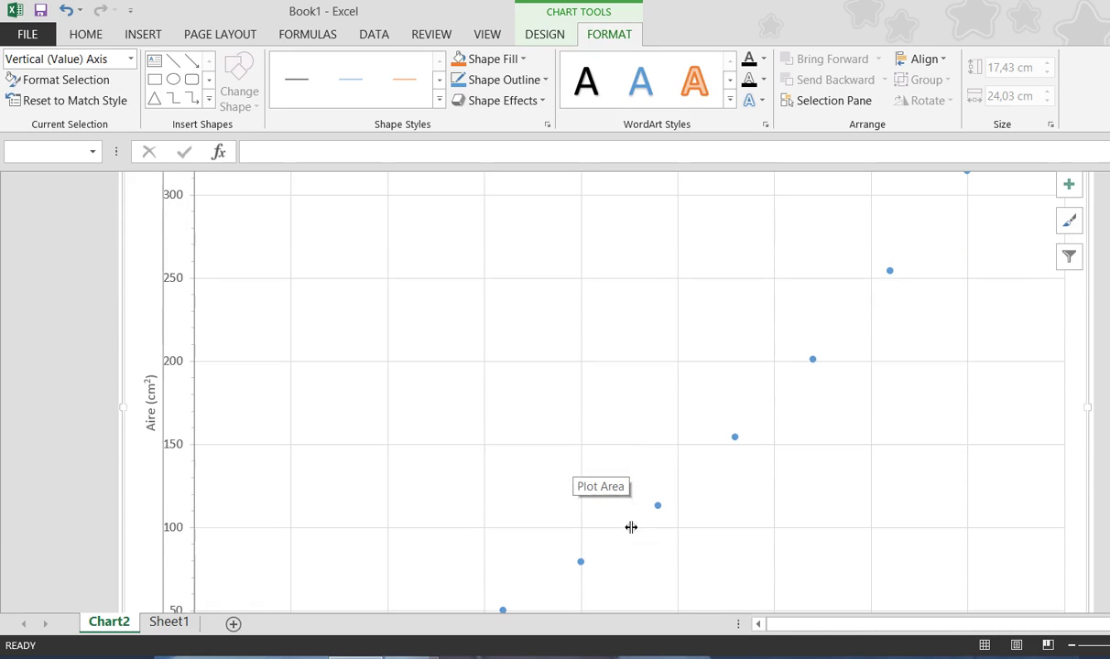
click(1074, 647)
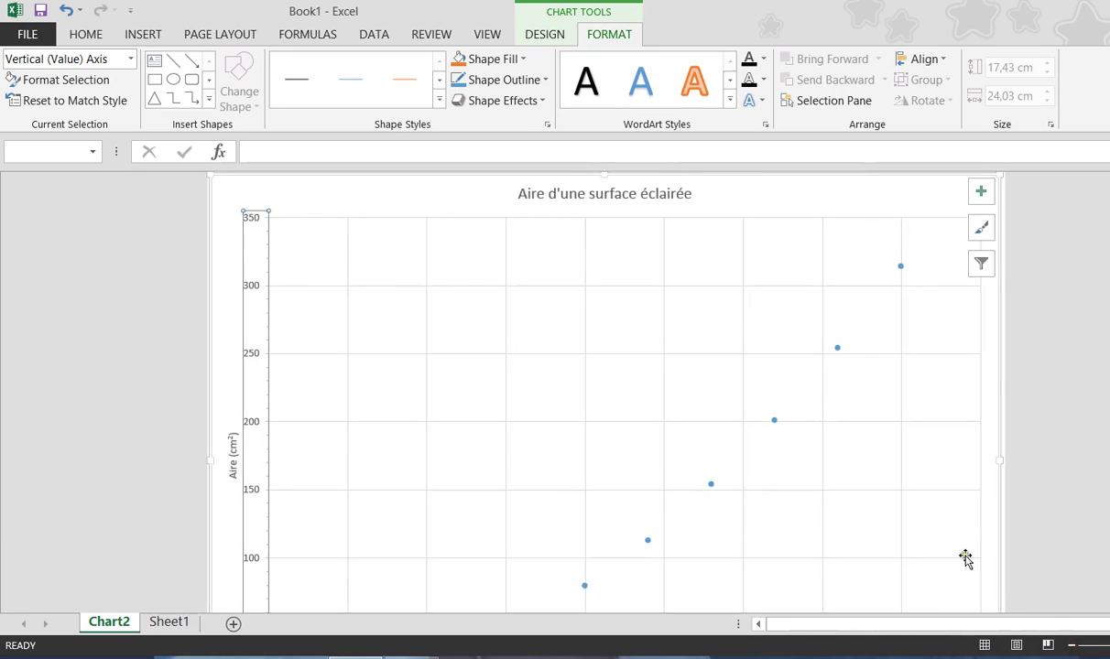
scroll(1051, 580, down, 1)
scroll(1051, 580, down, 1)
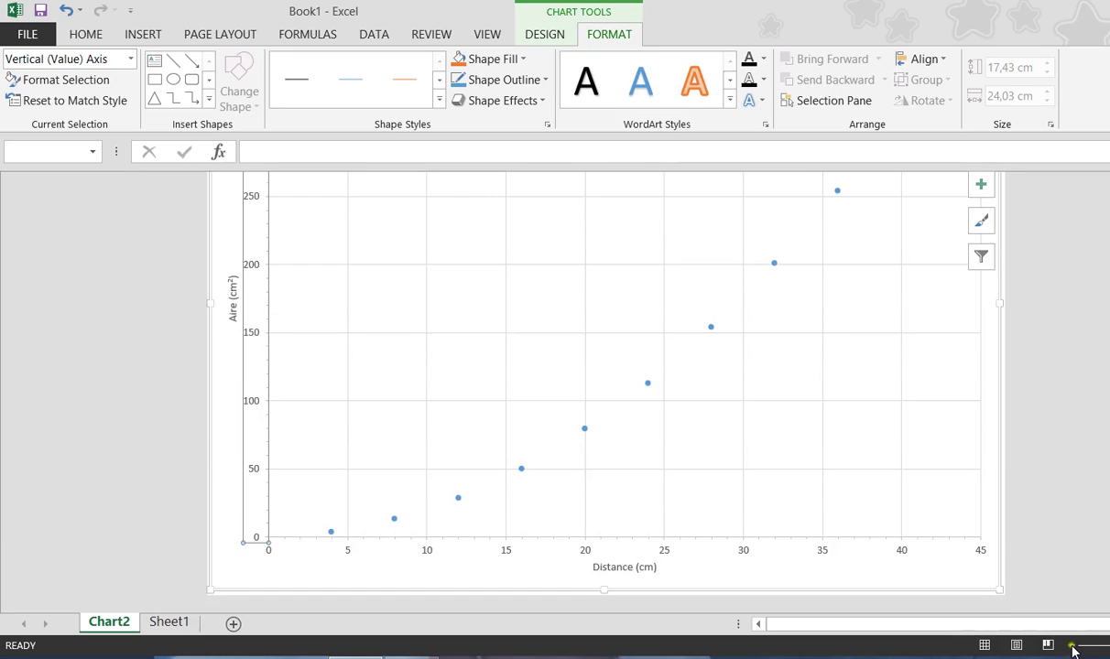
click(1072, 646)
scroll(982, 560, down, 1)
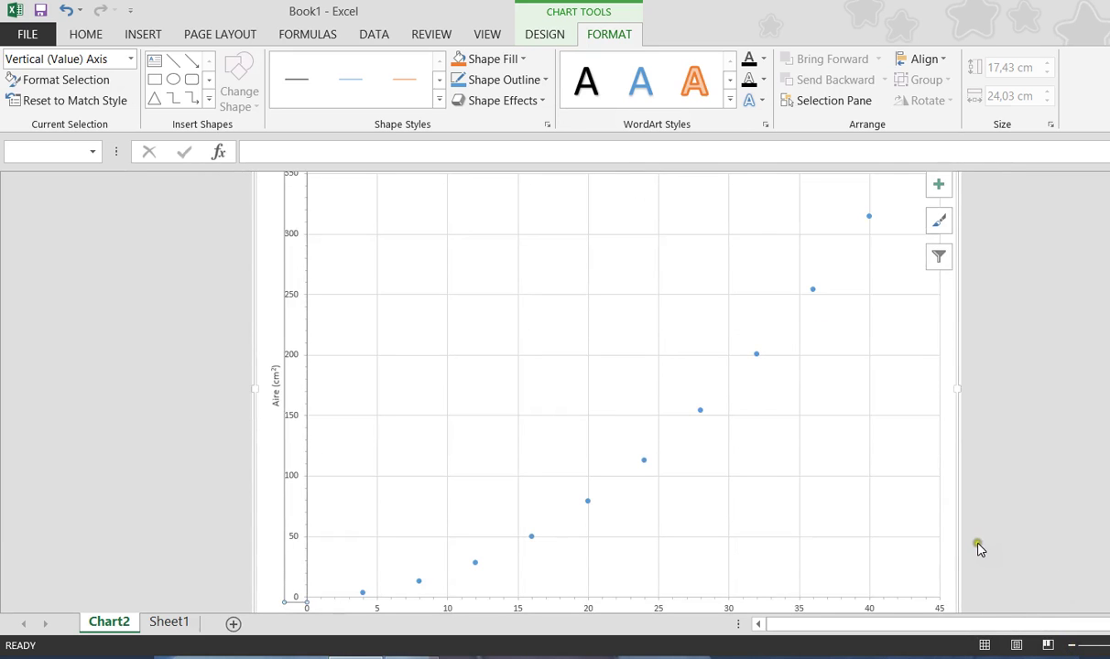
click(531, 32)
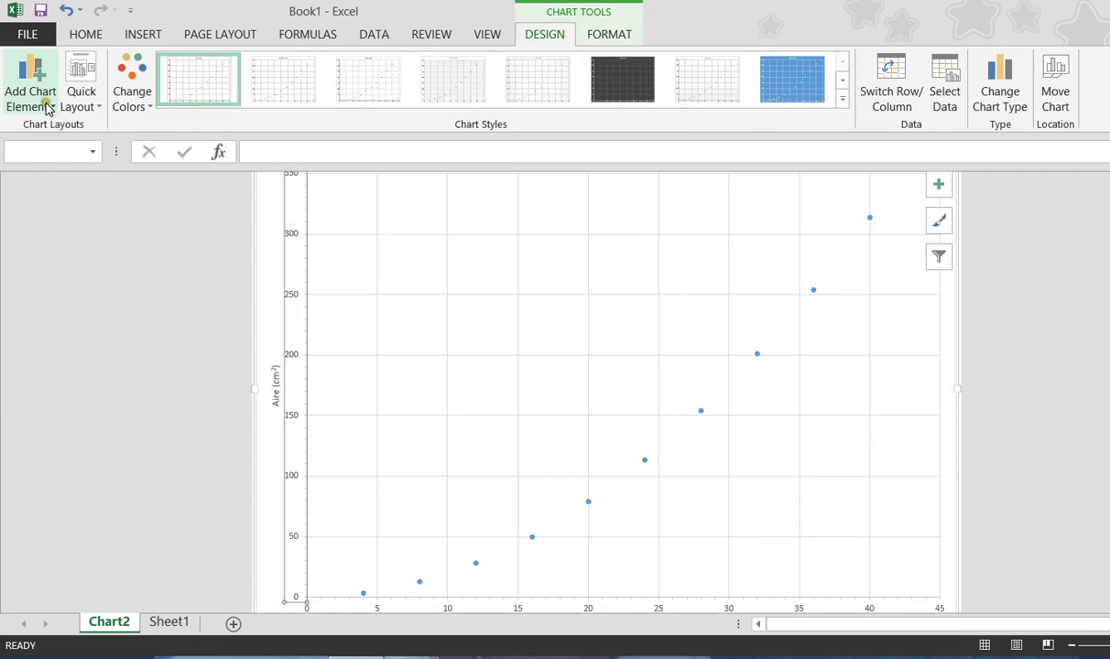
click(50, 107)
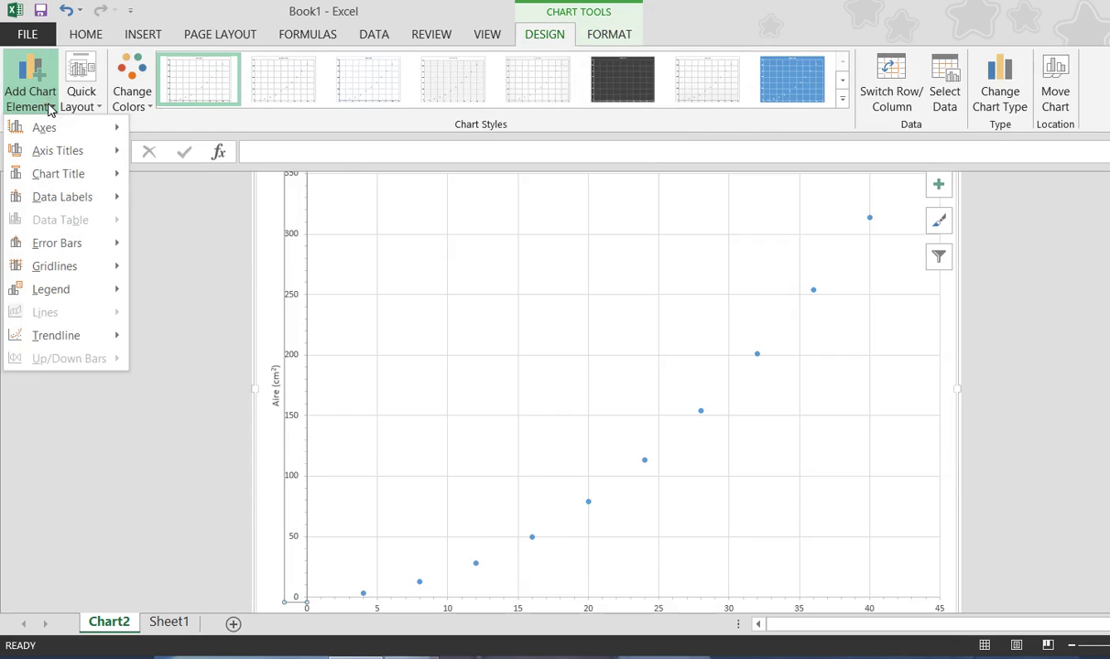
mouse_move(80, 339)
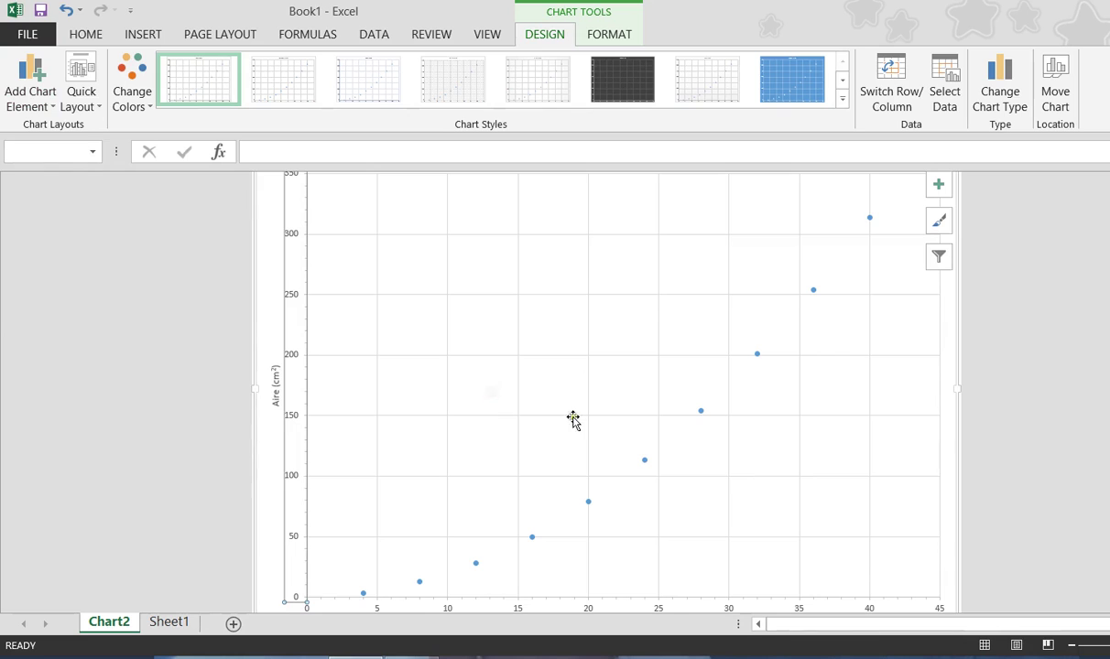
Step: Add a trendline to the data series and set it to Polynomial of order 2, keeping the formatting pane clear of the points
click(644, 460)
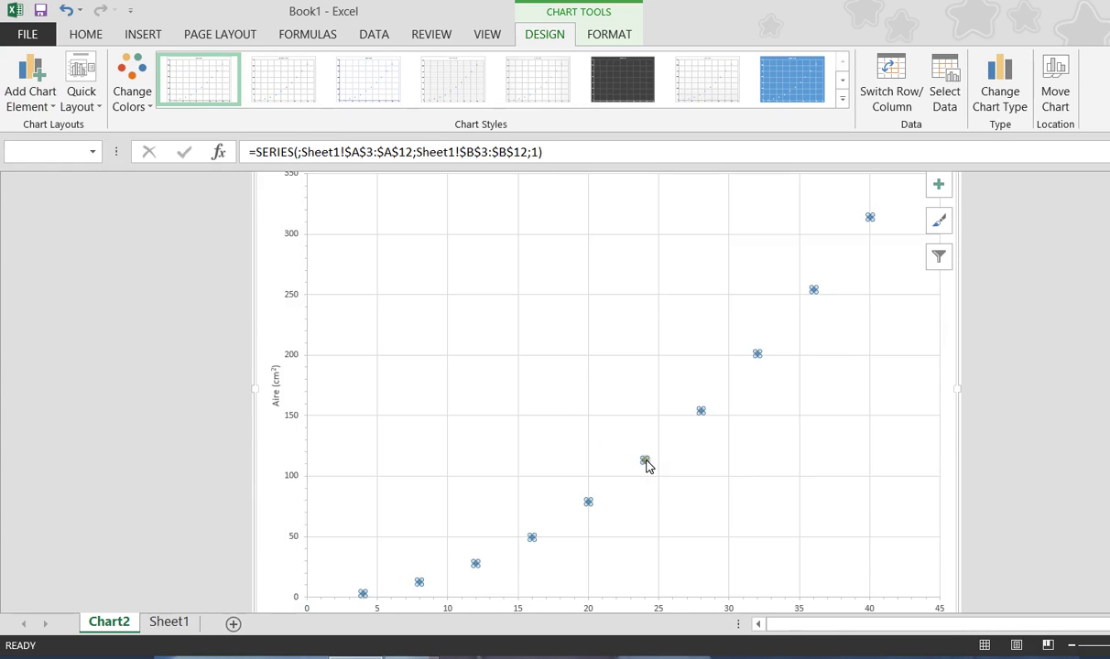
right_click(646, 463)
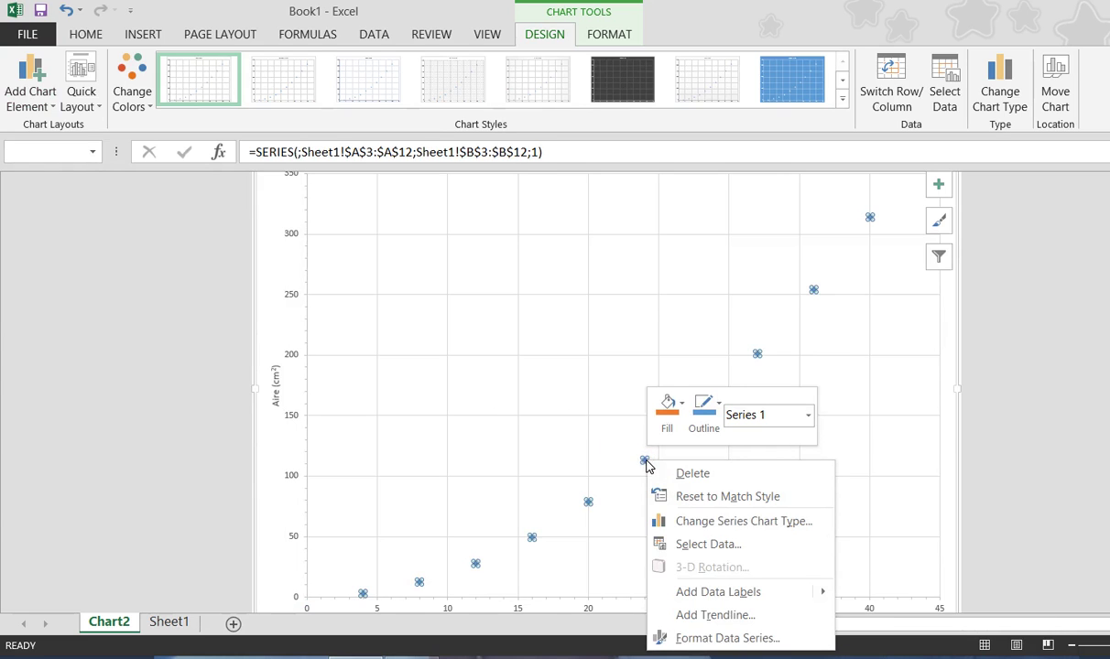
click(702, 620)
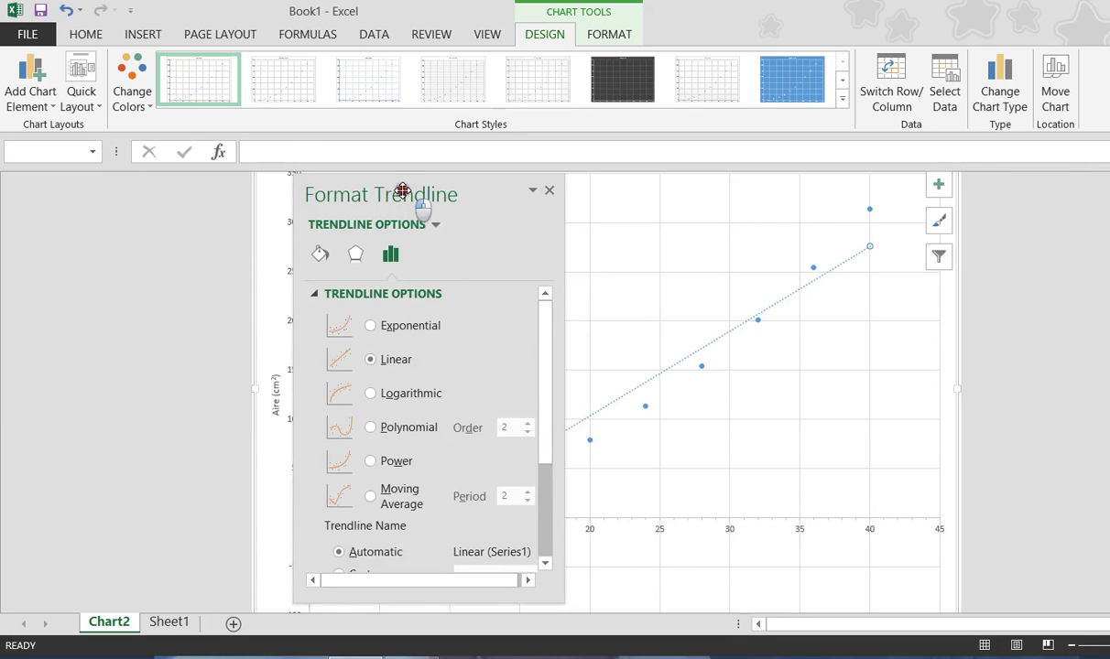
drag(404, 191, 150, 194)
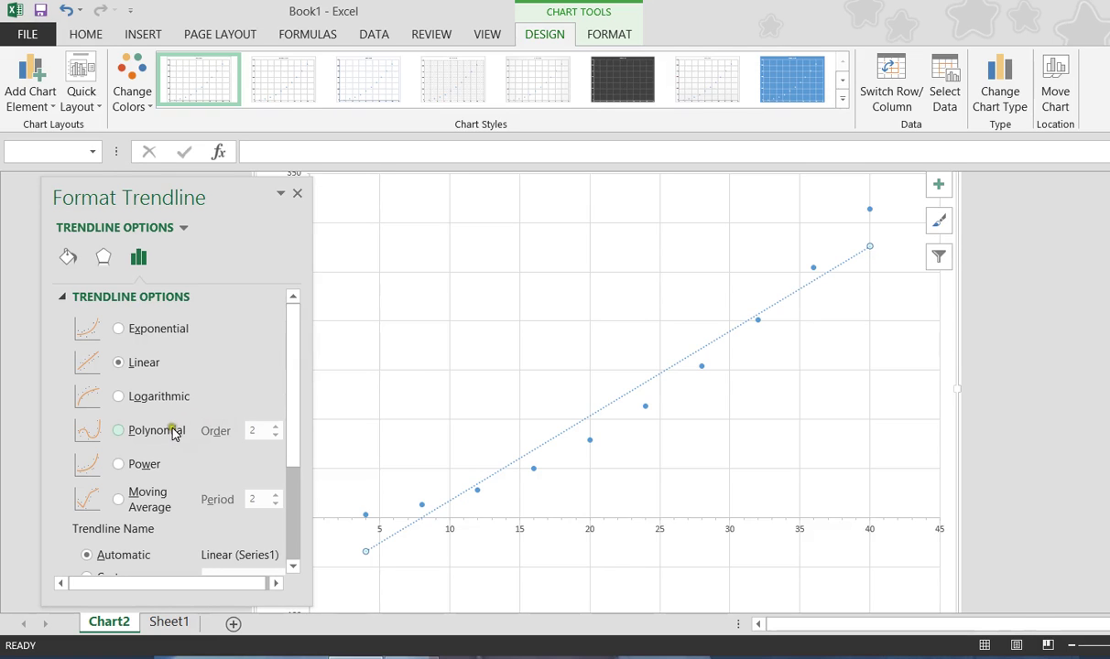
click(134, 432)
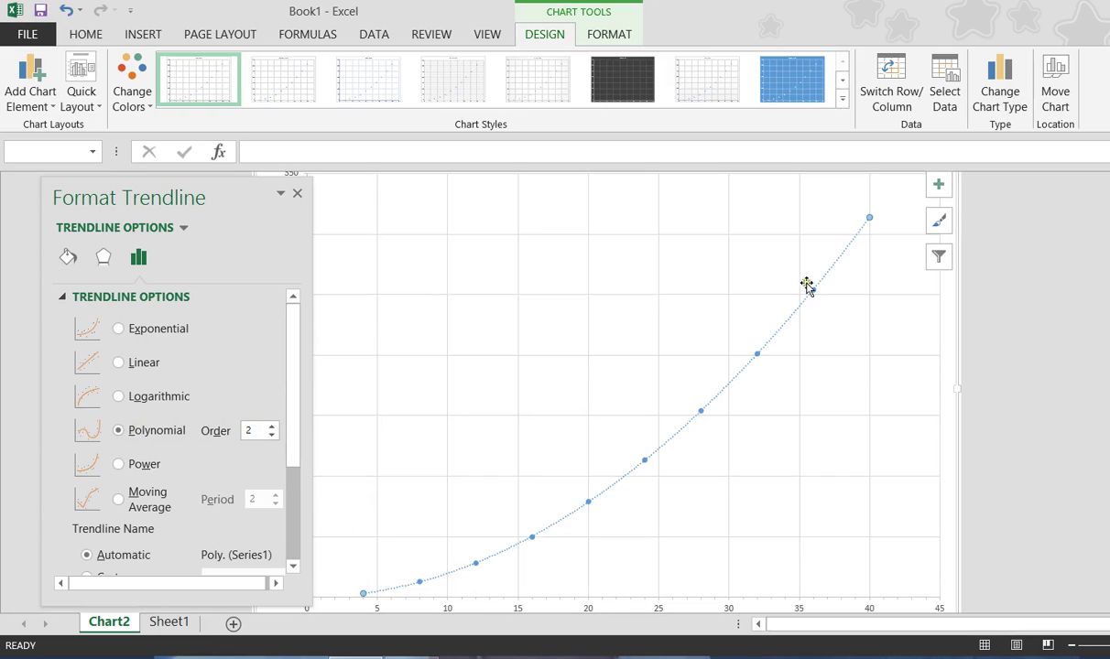
Step: Display the trendline's equation on the chart and close the trendline formatting
click(294, 391)
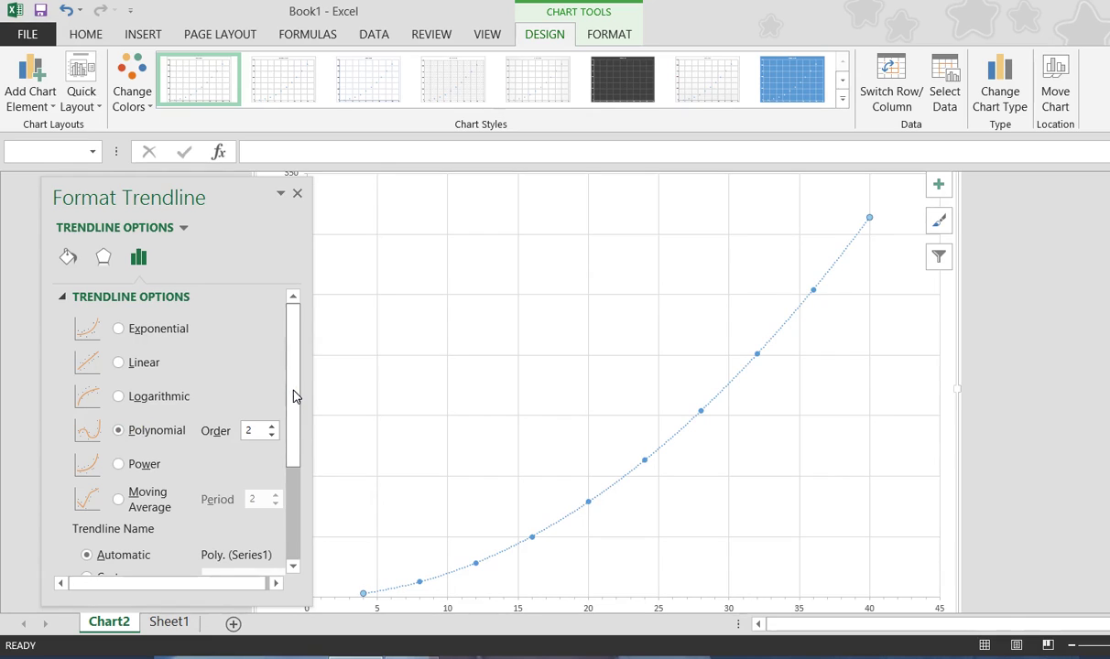
drag(294, 395, 311, 514)
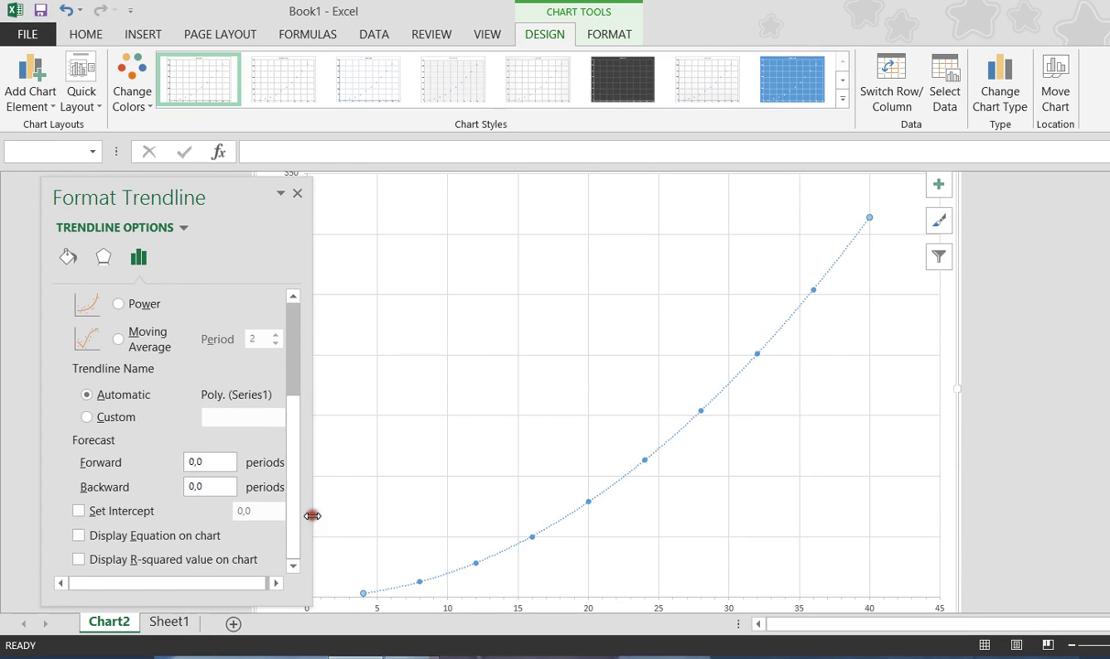
click(79, 537)
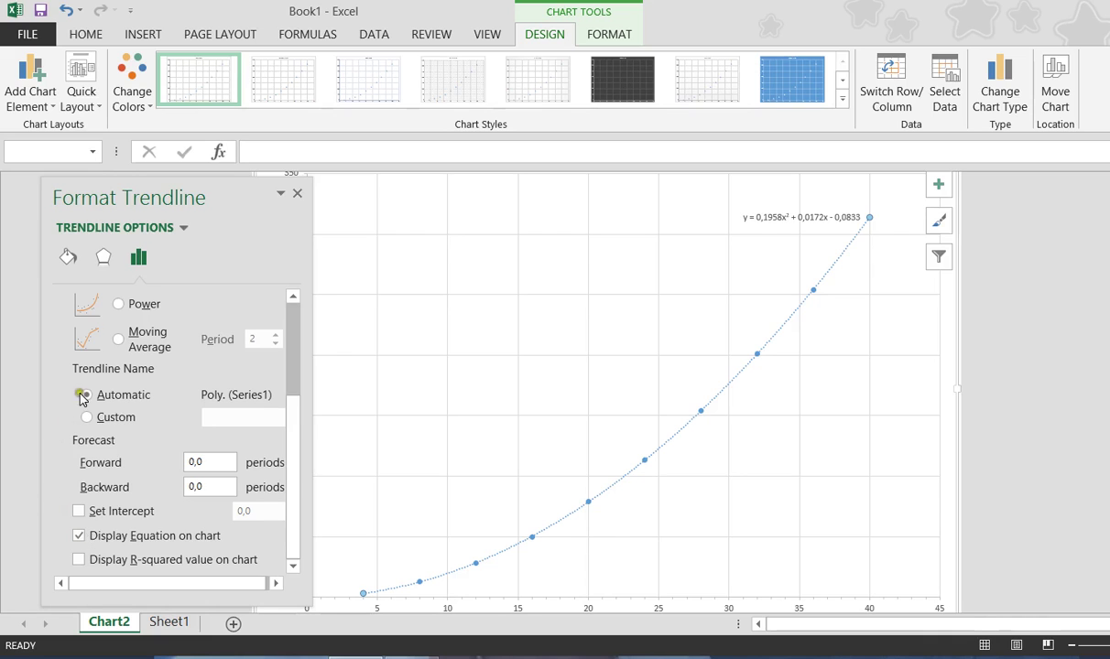
click(297, 194)
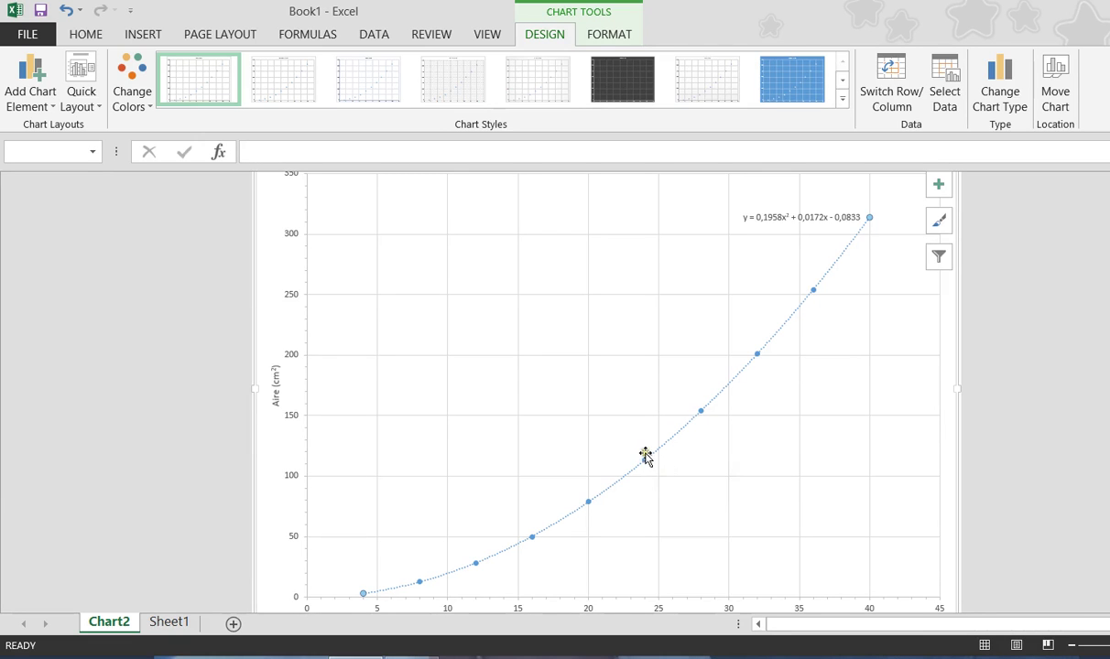
Step: Check the distance and area uncertainty columns on Sheet1, and add error bars to the data series on Chart2 with their detailed options open
click(156, 623)
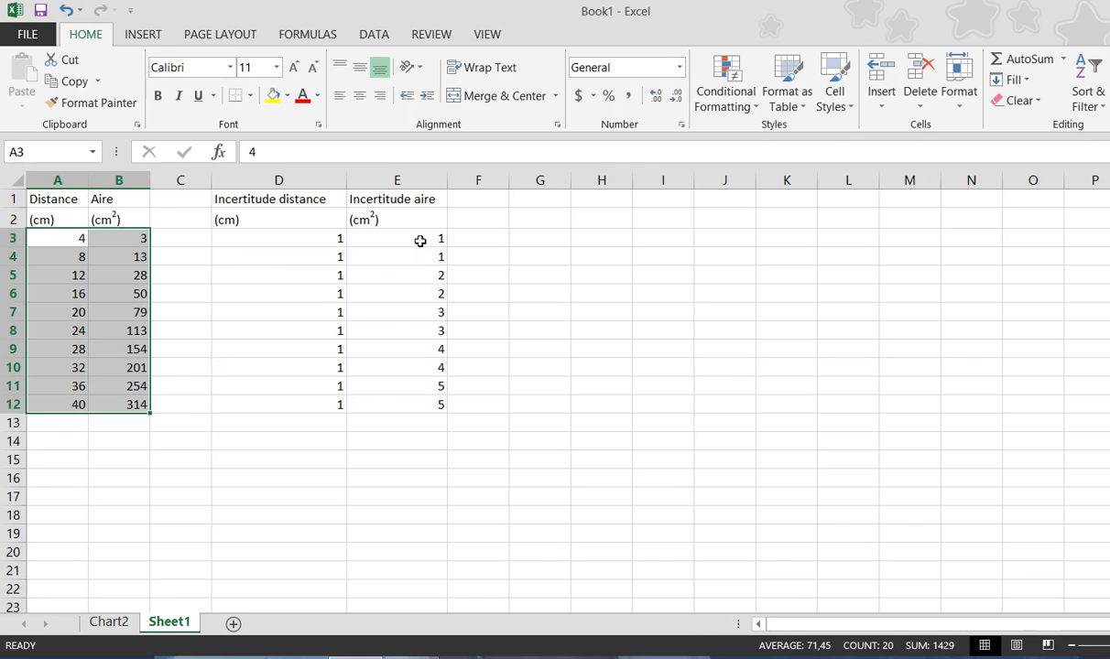
click(114, 622)
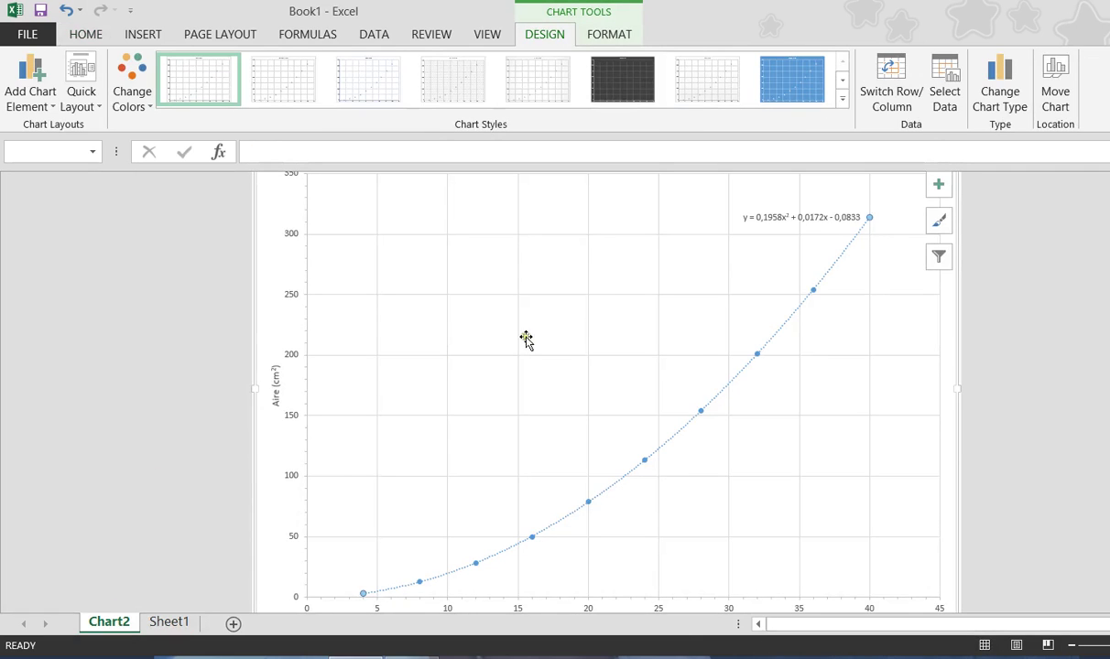
click(53, 106)
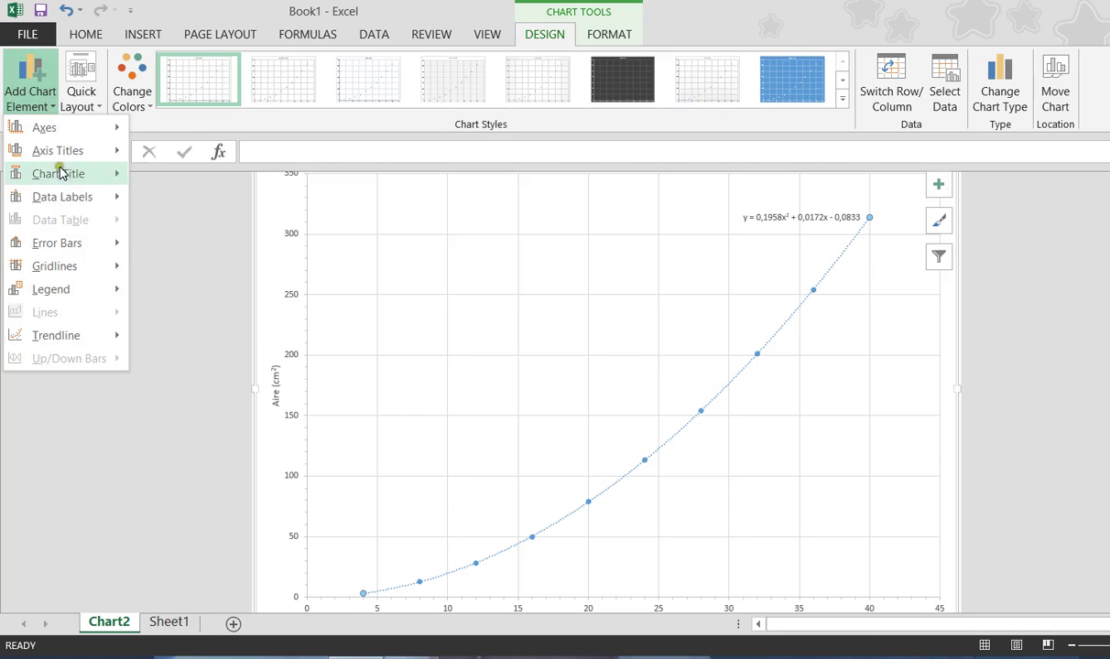
mouse_move(69, 247)
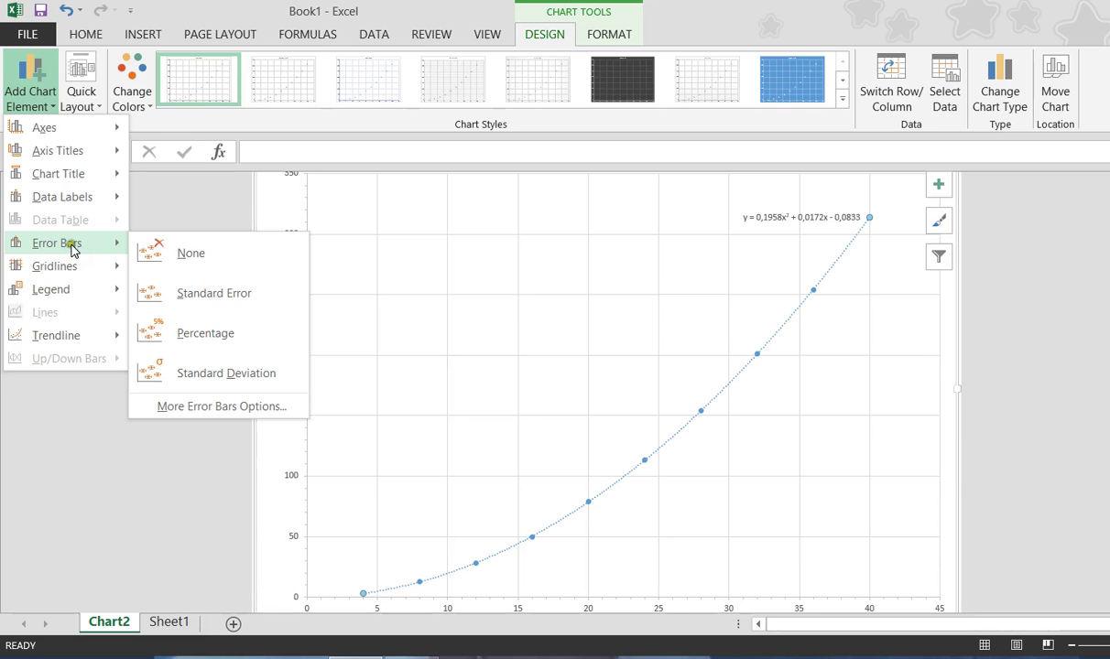
click(225, 408)
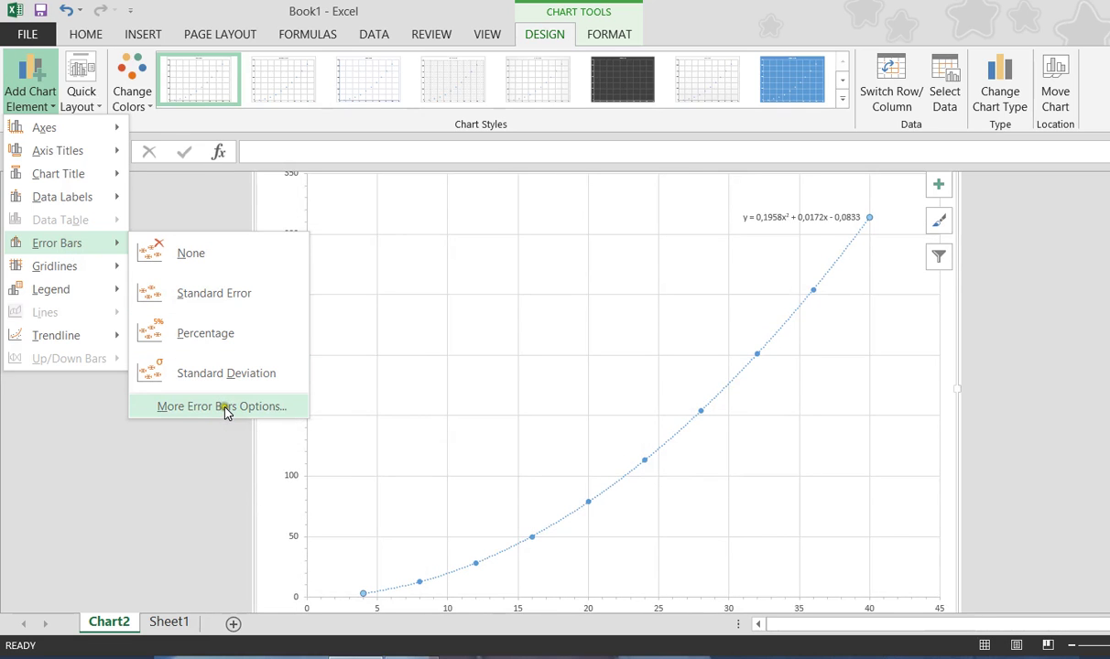
click(225, 409)
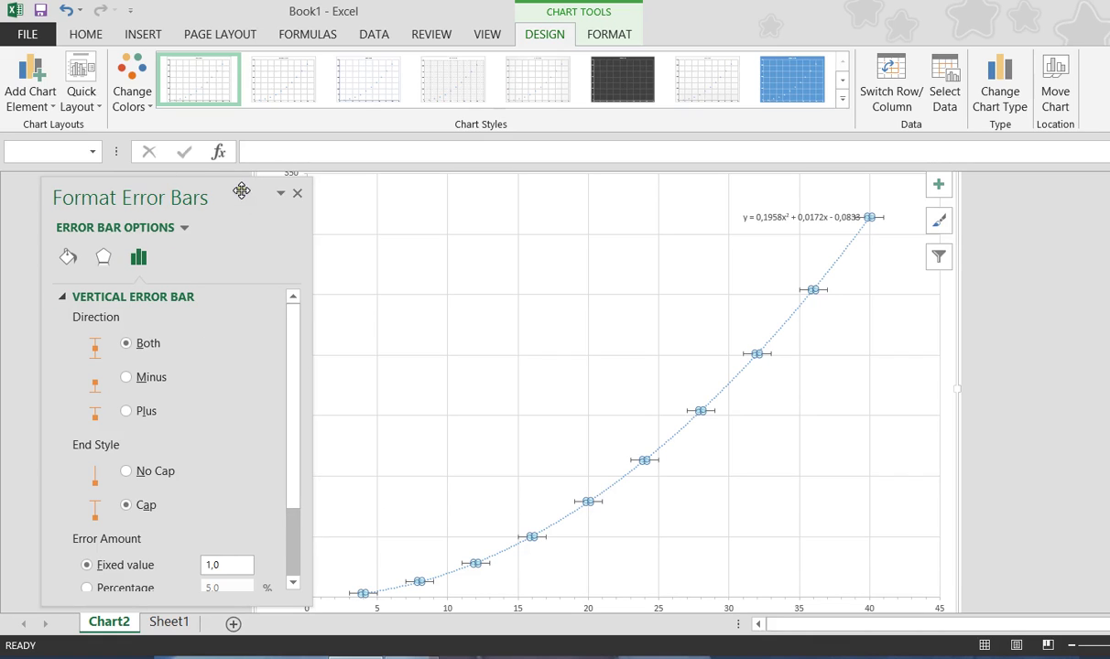
drag(241, 190, 265, 164)
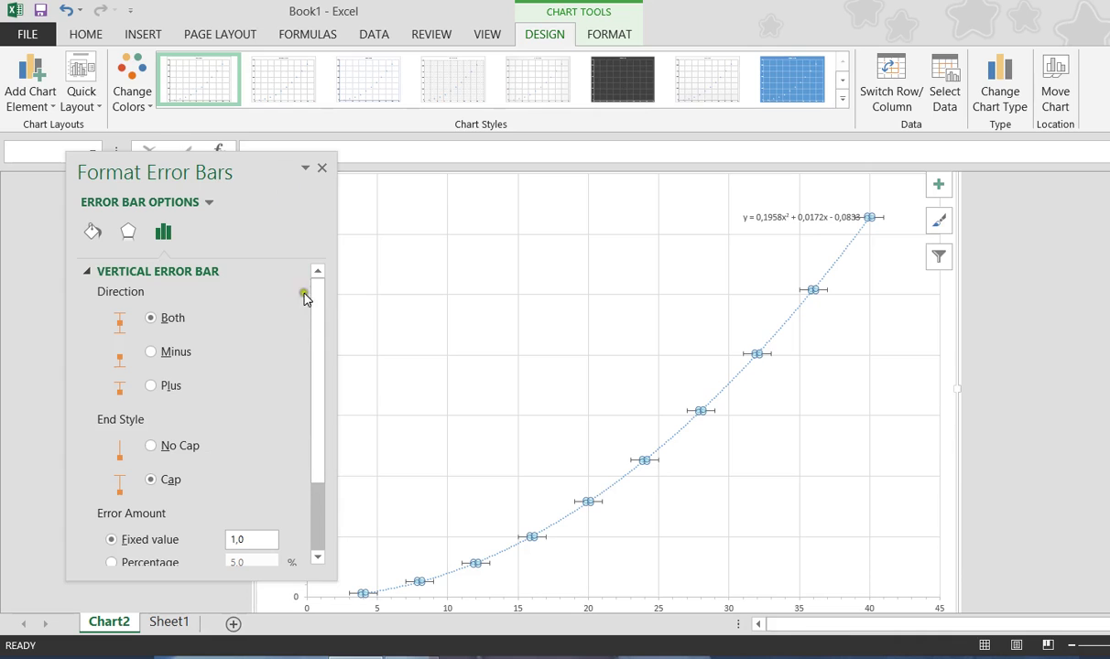
Step: Examine the fixed-value error amount among the vertical error bar options
drag(318, 317, 325, 410)
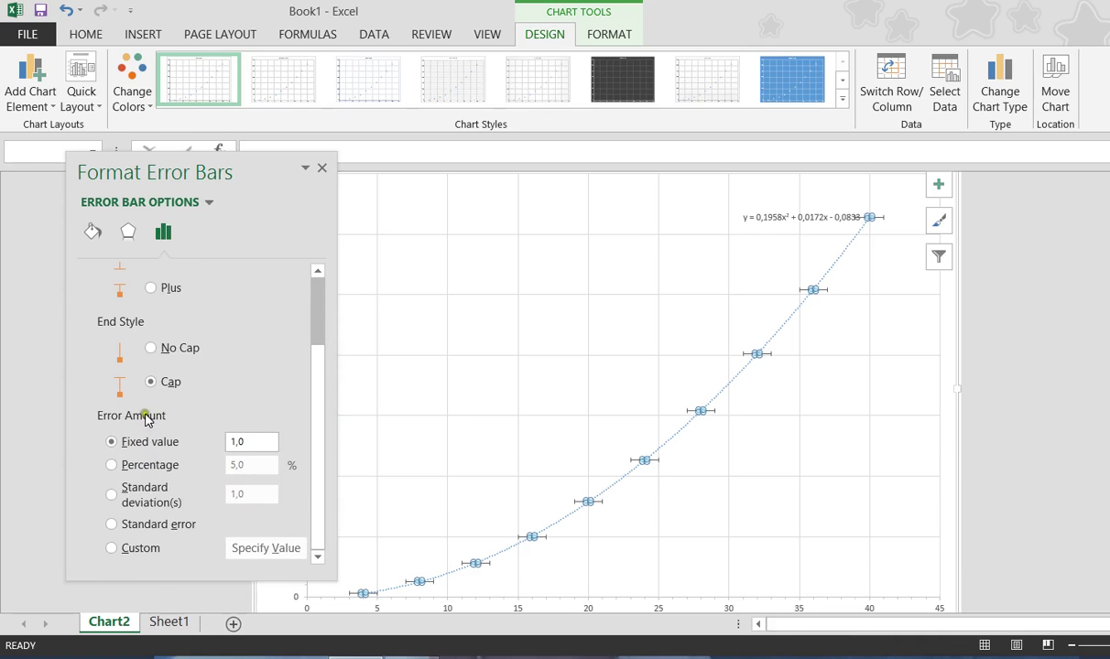
click(158, 441)
click(171, 442)
click(156, 441)
click(230, 442)
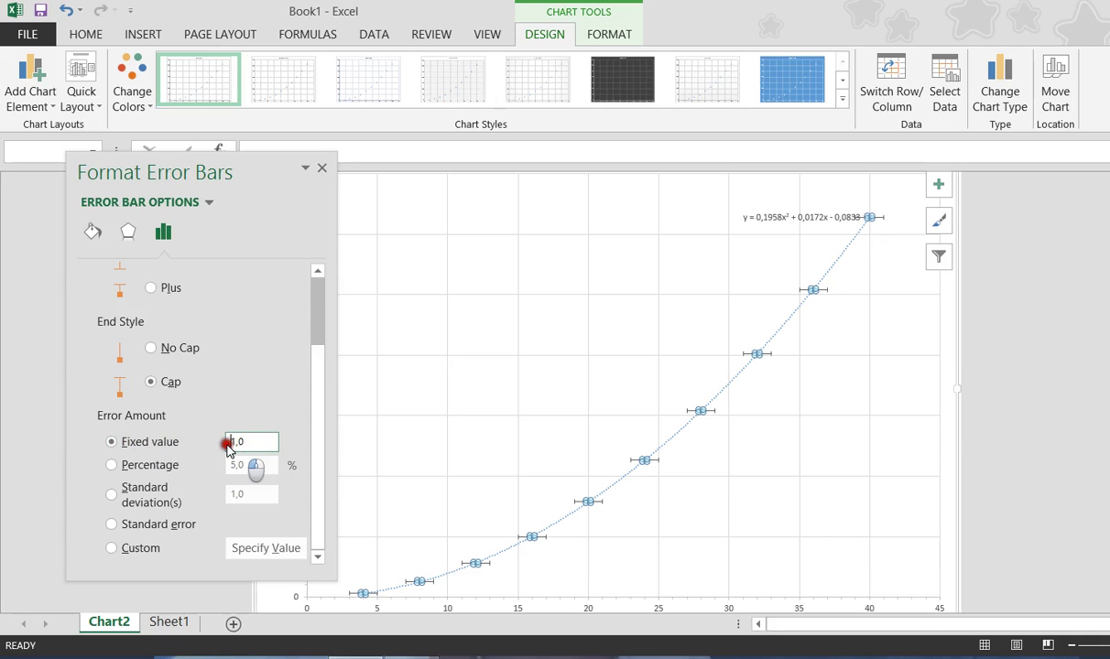
click(216, 444)
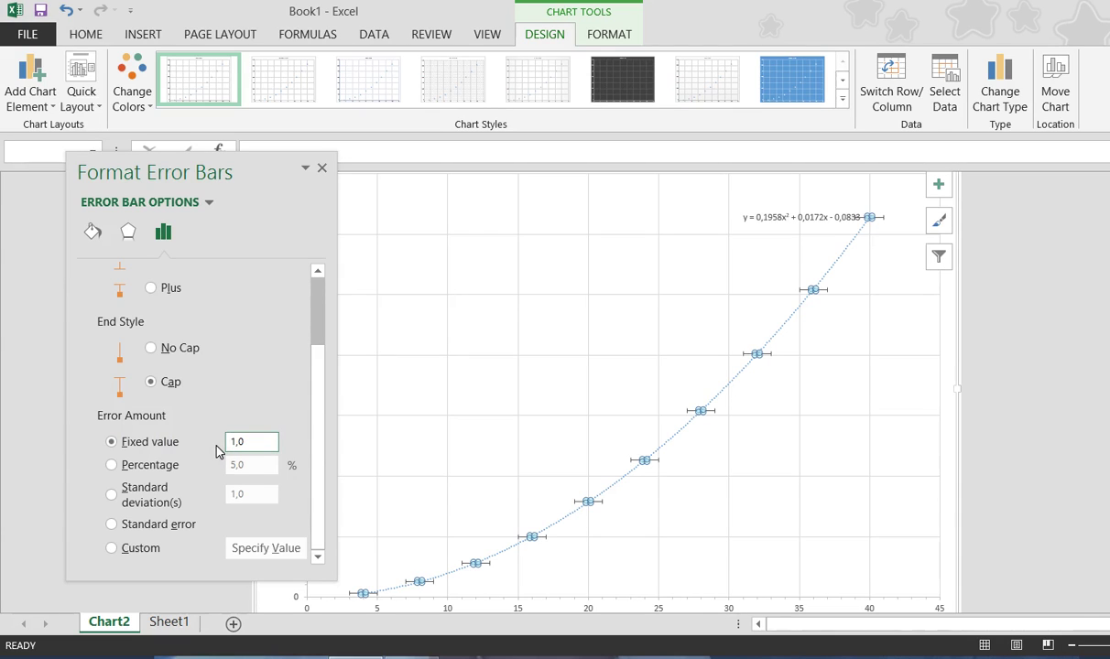
Step: Set the vertical error bars' error amount to Custom, look at its positive and negative value entries, and cancel without specifying ranges
click(111, 549)
click(136, 548)
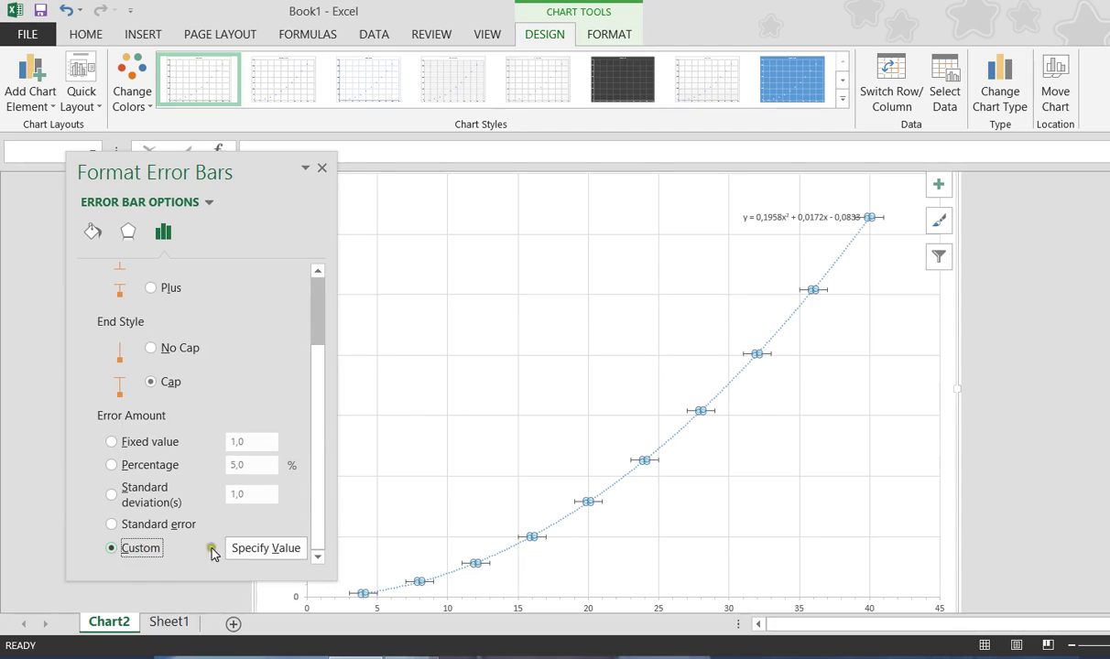
click(269, 547)
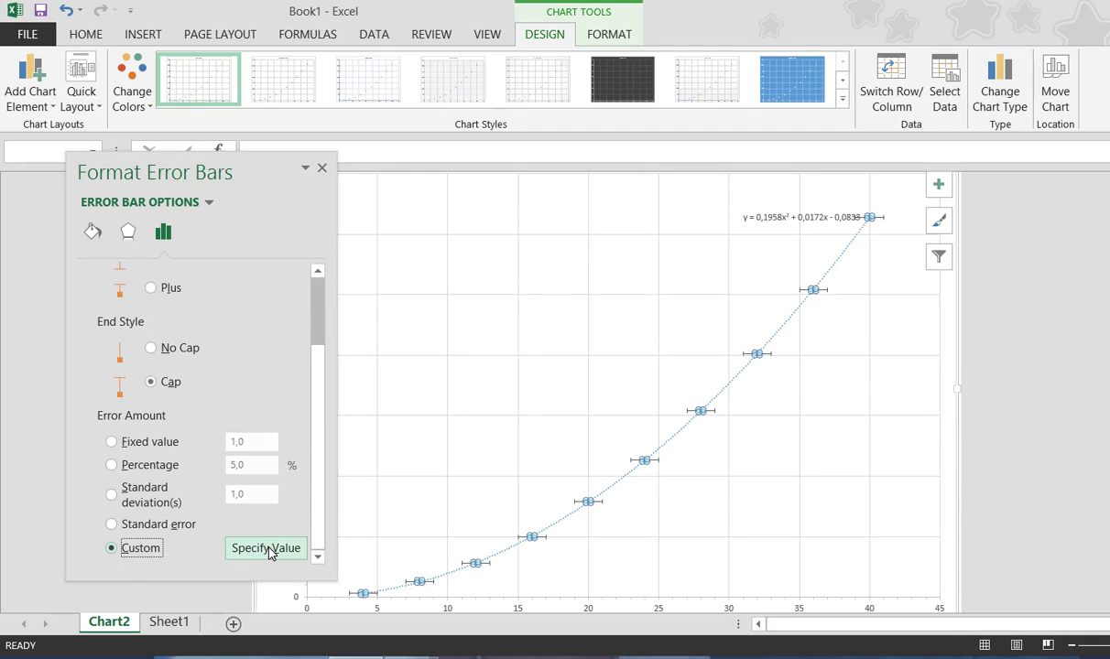
click(268, 548)
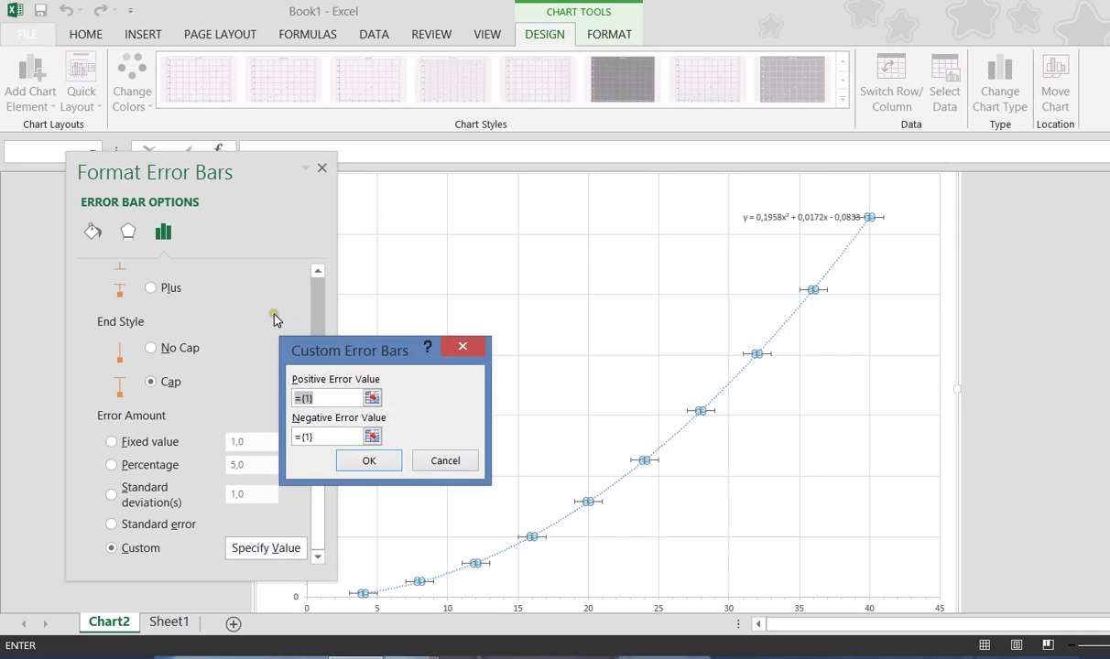
click(452, 462)
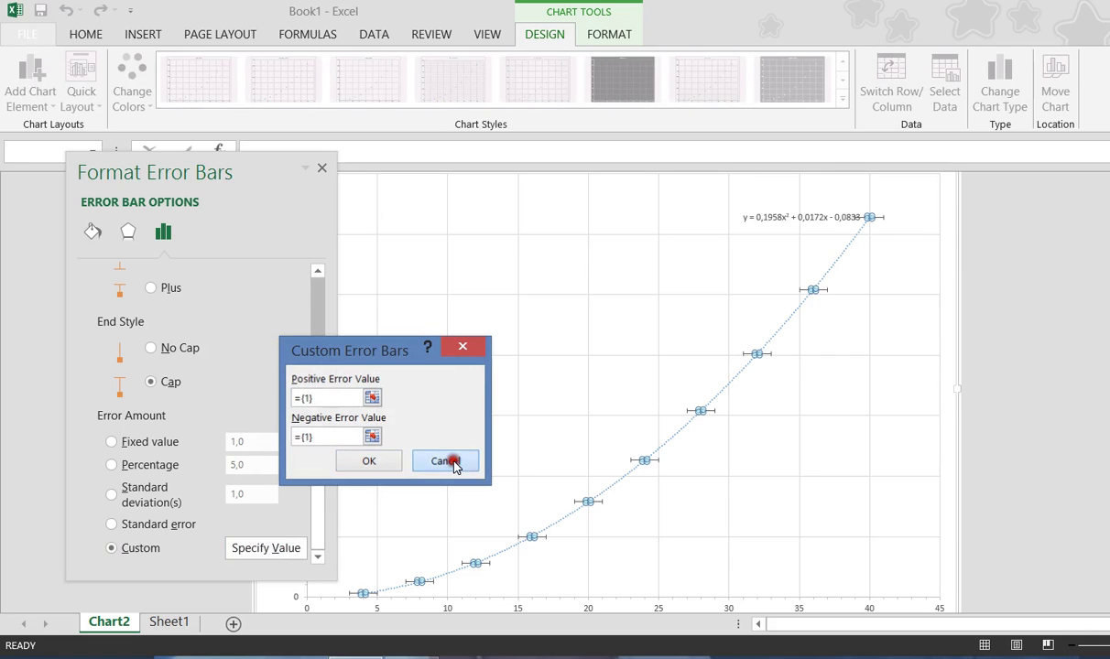
click(305, 167)
click(264, 188)
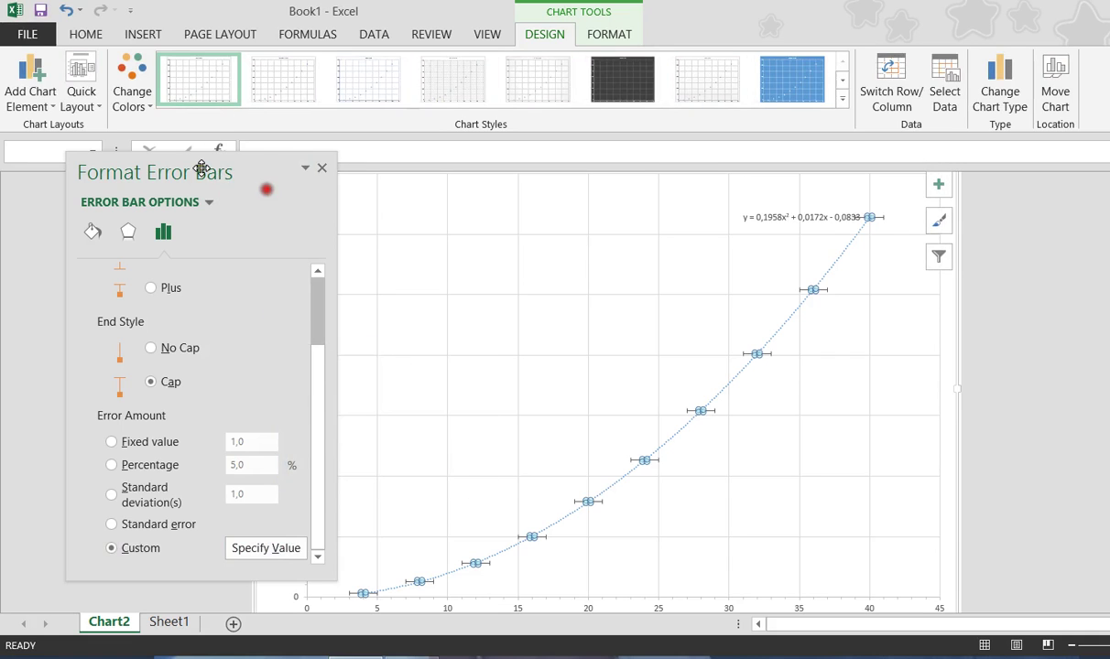
Step: Set the vertical error bars' custom positive error value to the area uncertainties in Sheet1 cells E3:E12
drag(200, 168, 881, 193)
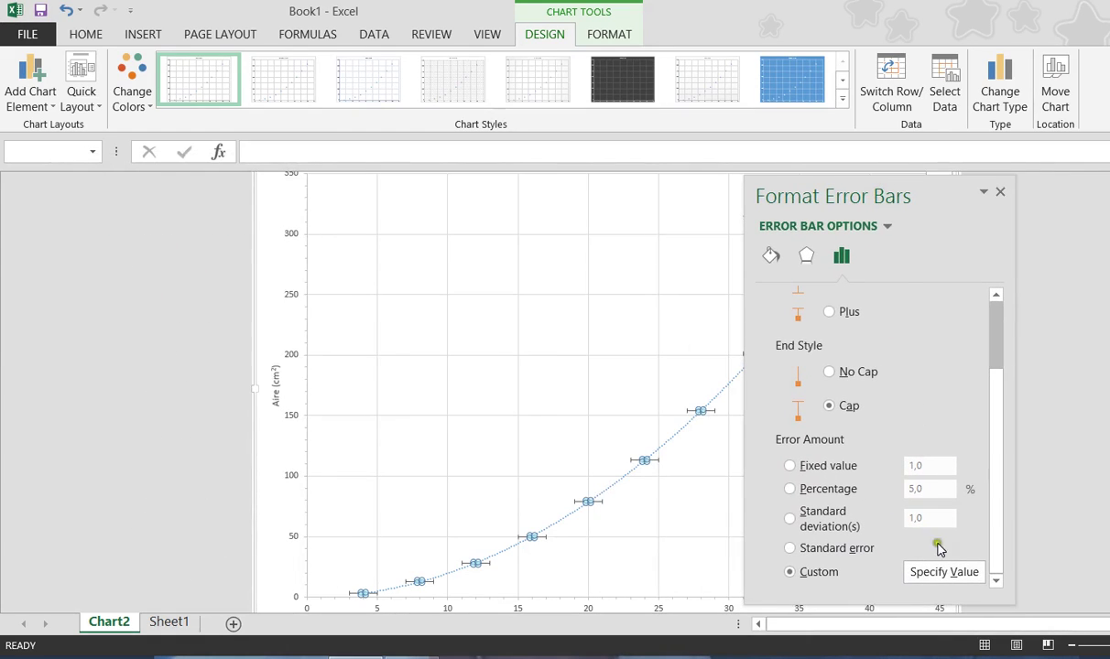
click(943, 572)
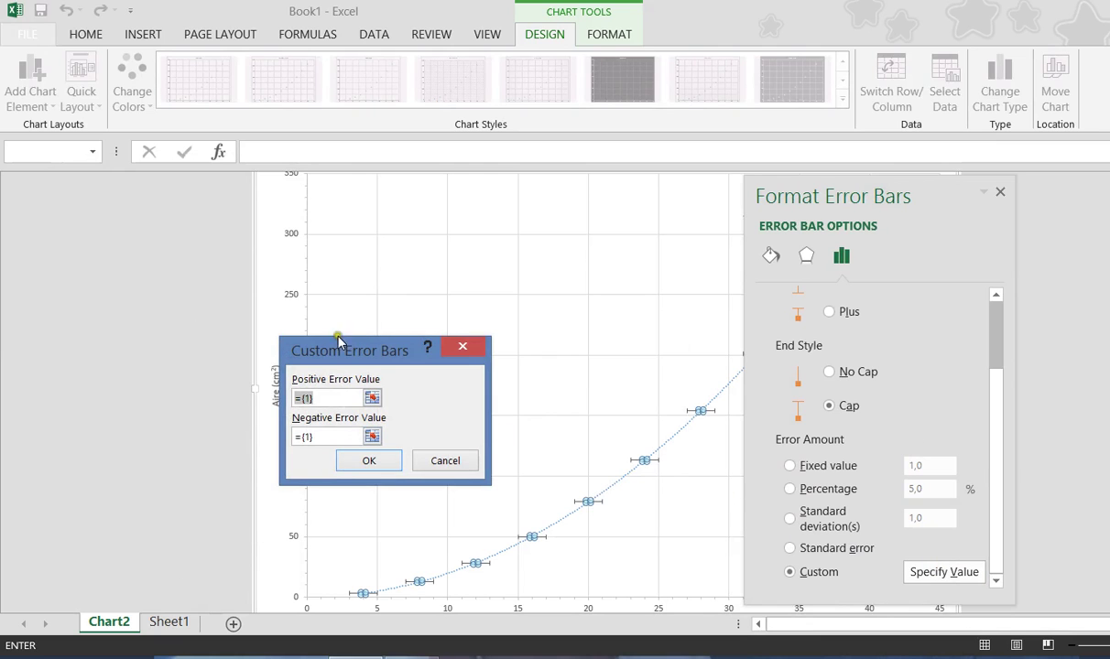
drag(338, 341, 592, 353)
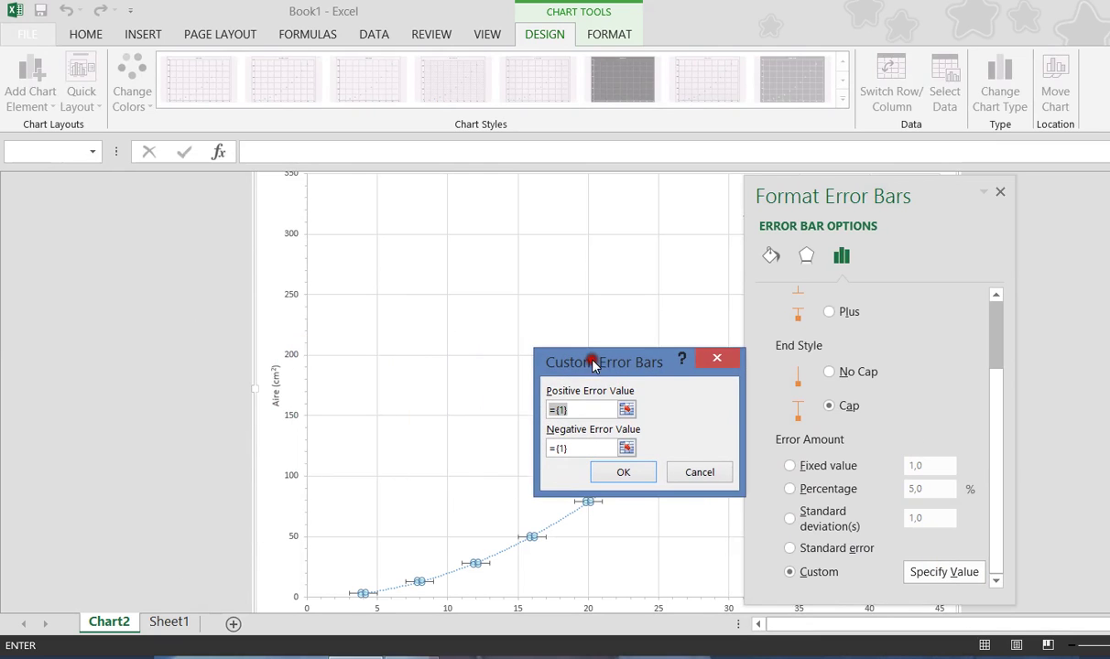
click(173, 622)
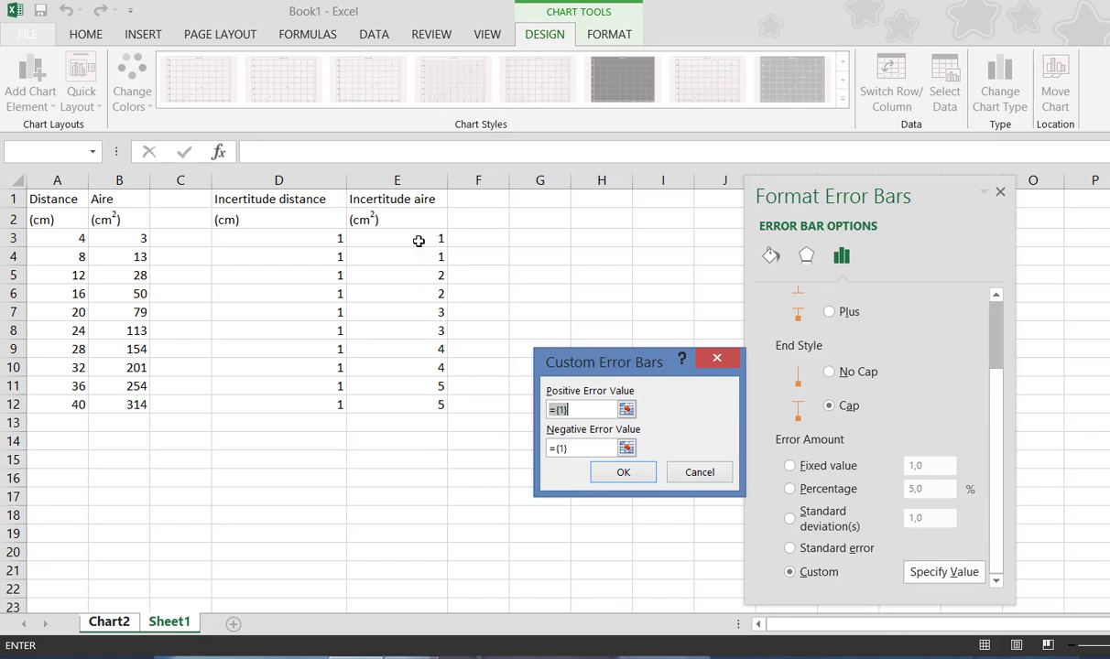
drag(419, 238, 413, 404)
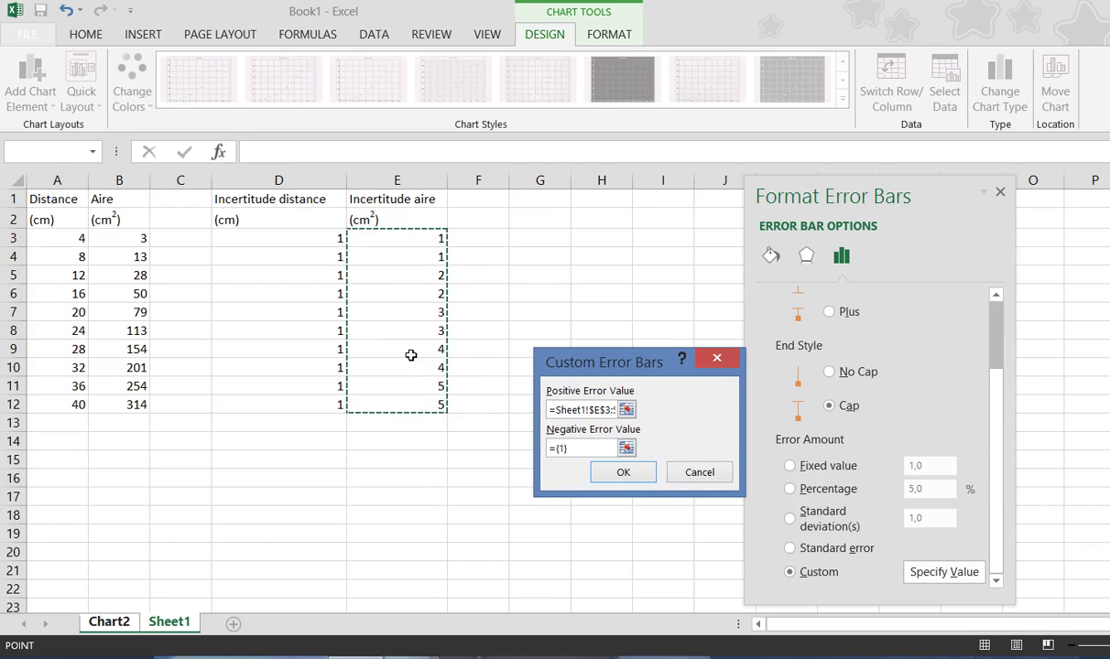
Step: Set the custom negative error value to the same Sheet1 range E3:E12, apply both ranges, and close the error bar formatting
click(552, 447)
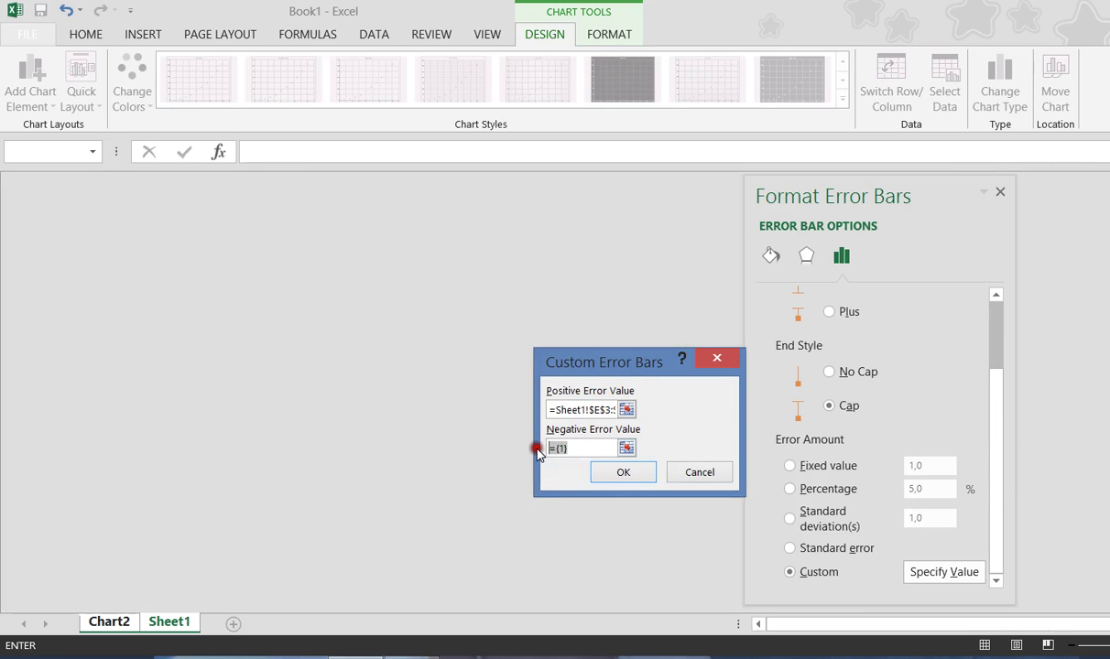
click(167, 623)
text(+)
drag(420, 236, 419, 404)
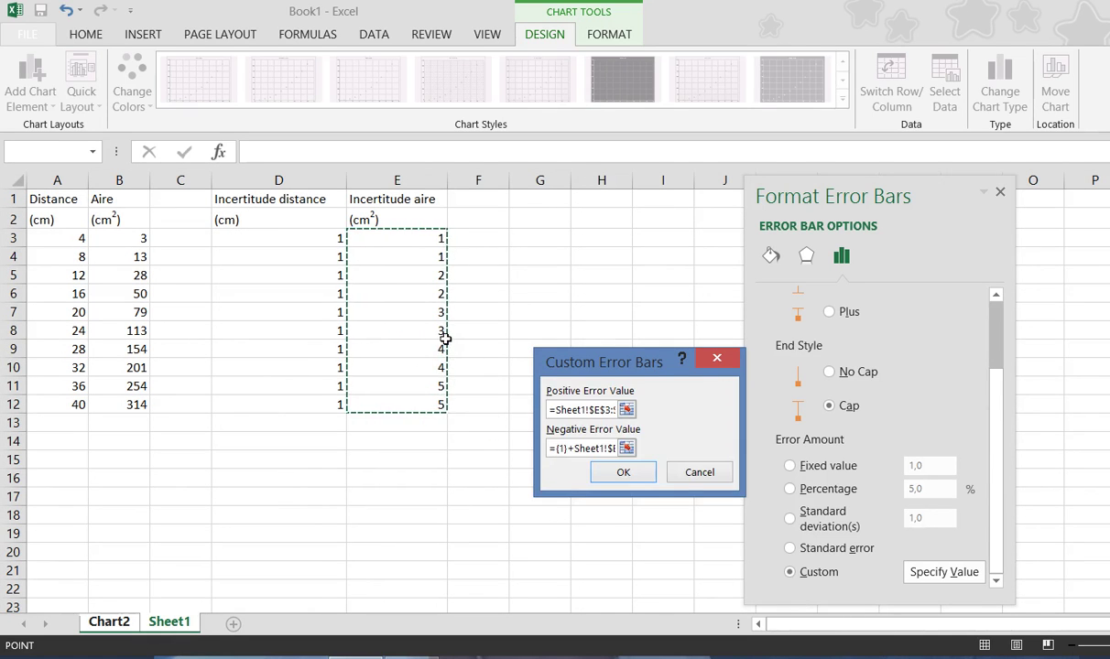
click(573, 447)
key(BackSpace)
key(BackSpace)
key(BackSpace)
key(BackSpace)
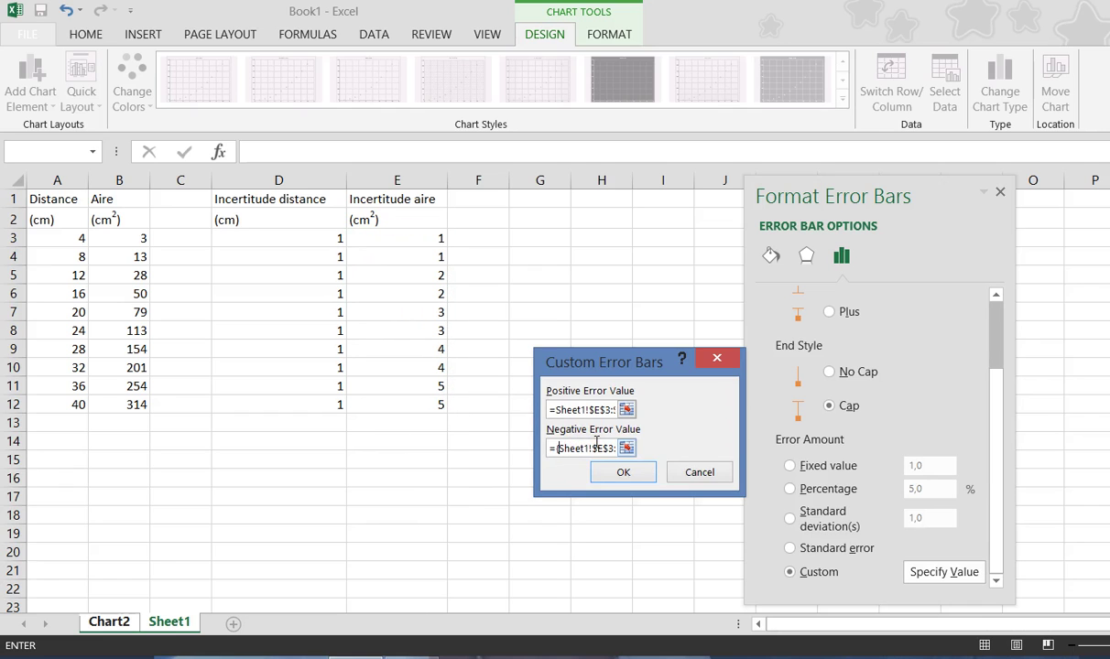
click(623, 474)
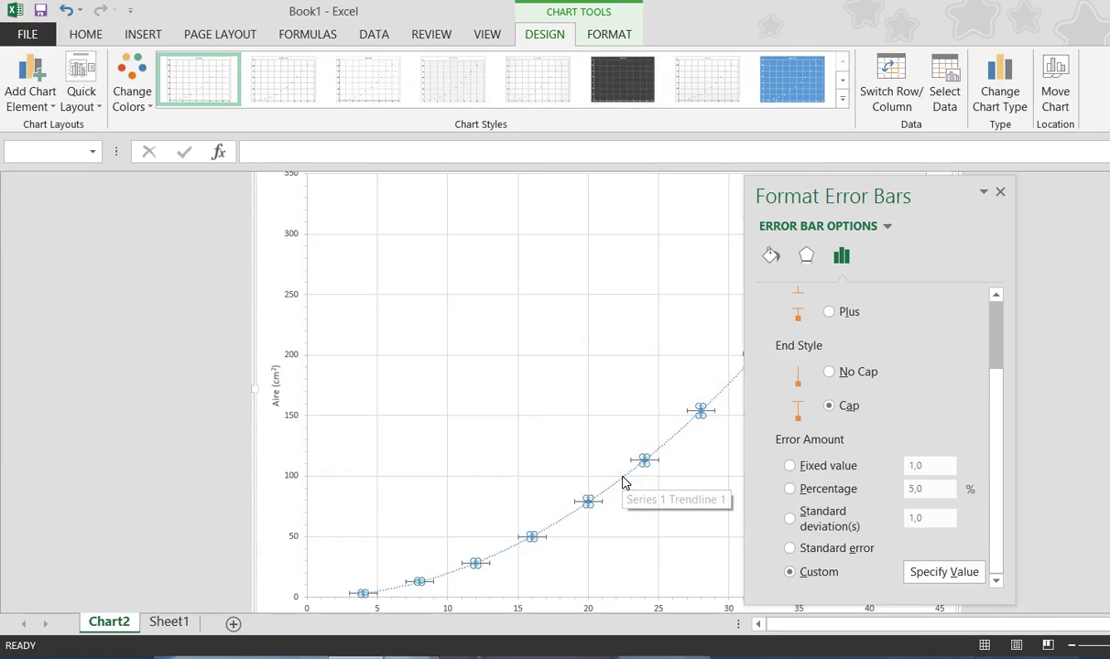
click(1000, 193)
click(690, 462)
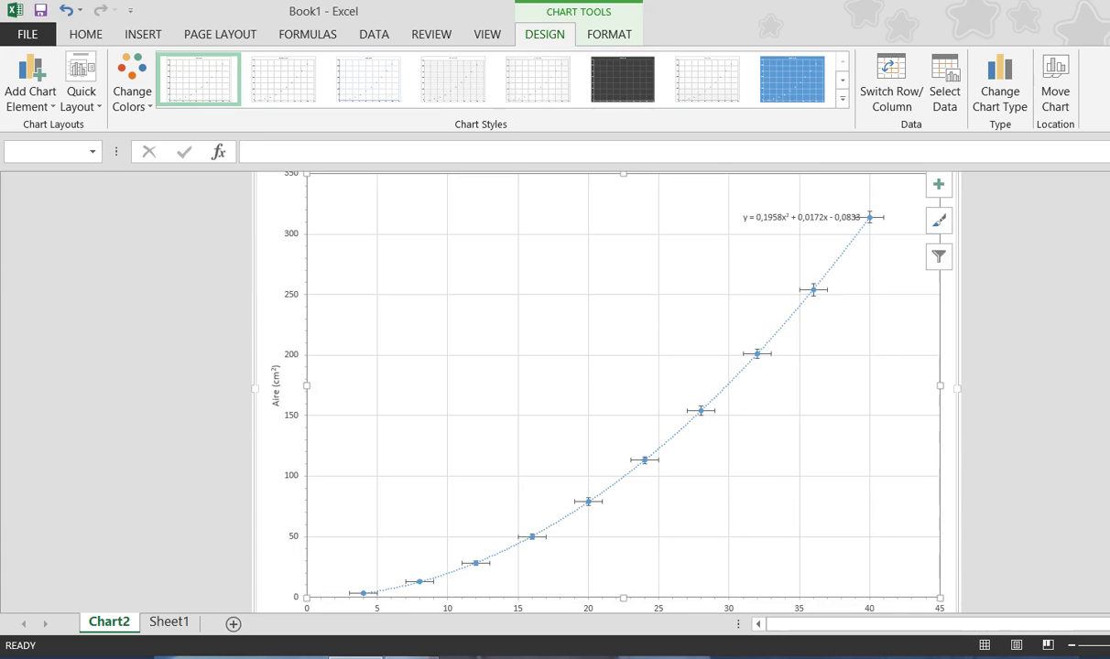
Step: Examine the horizontal and vertical error bars along the curve up close, from the lowest points up to the highest
scroll(622, 392, up, 6)
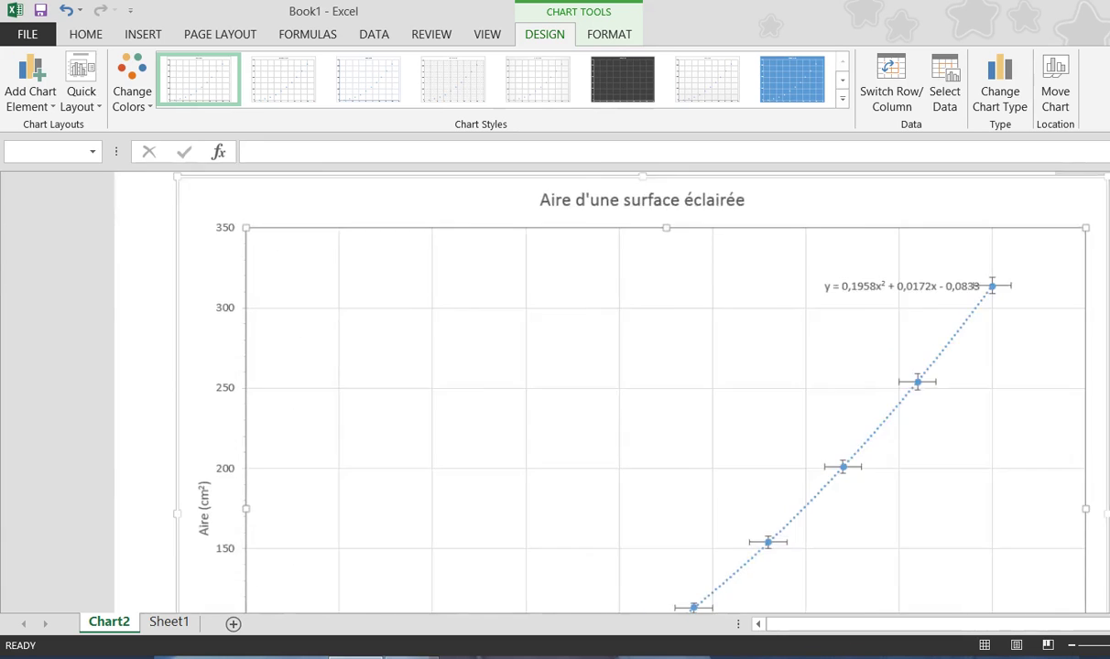
scroll(1011, 505, down, 6)
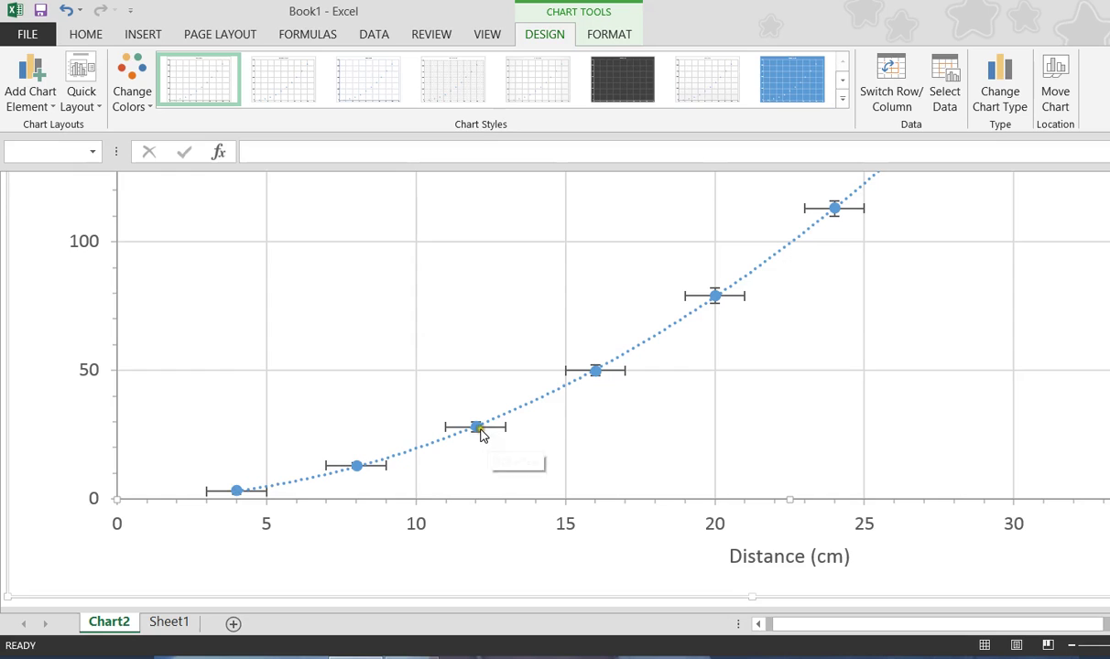
scroll(727, 440, up, 6)
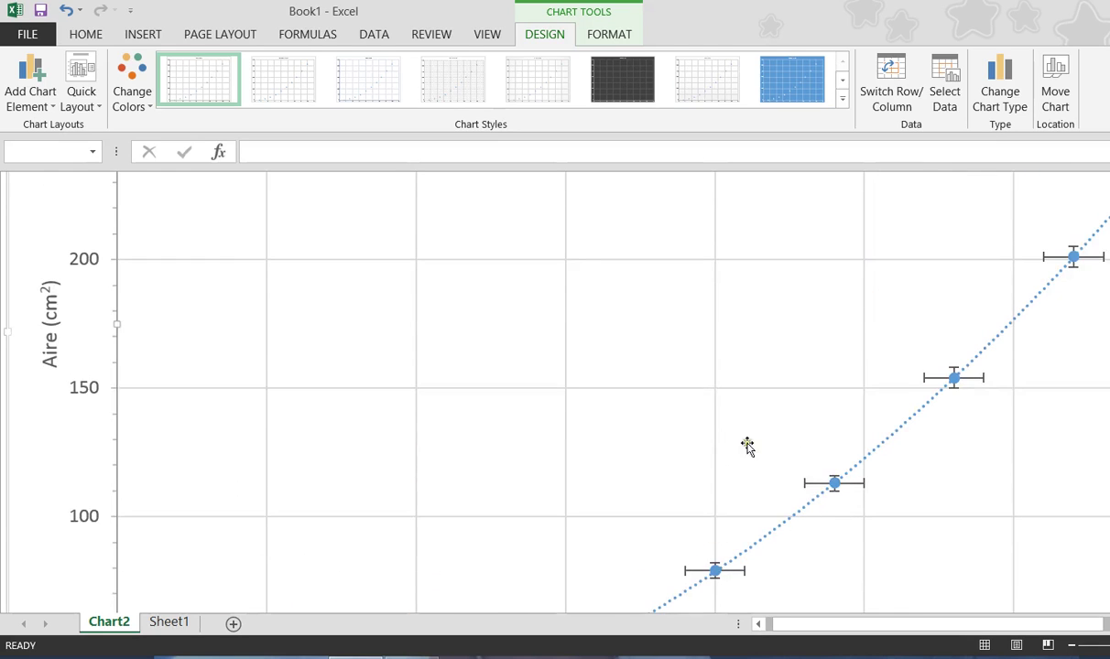
scroll(1106, 493, up, 3)
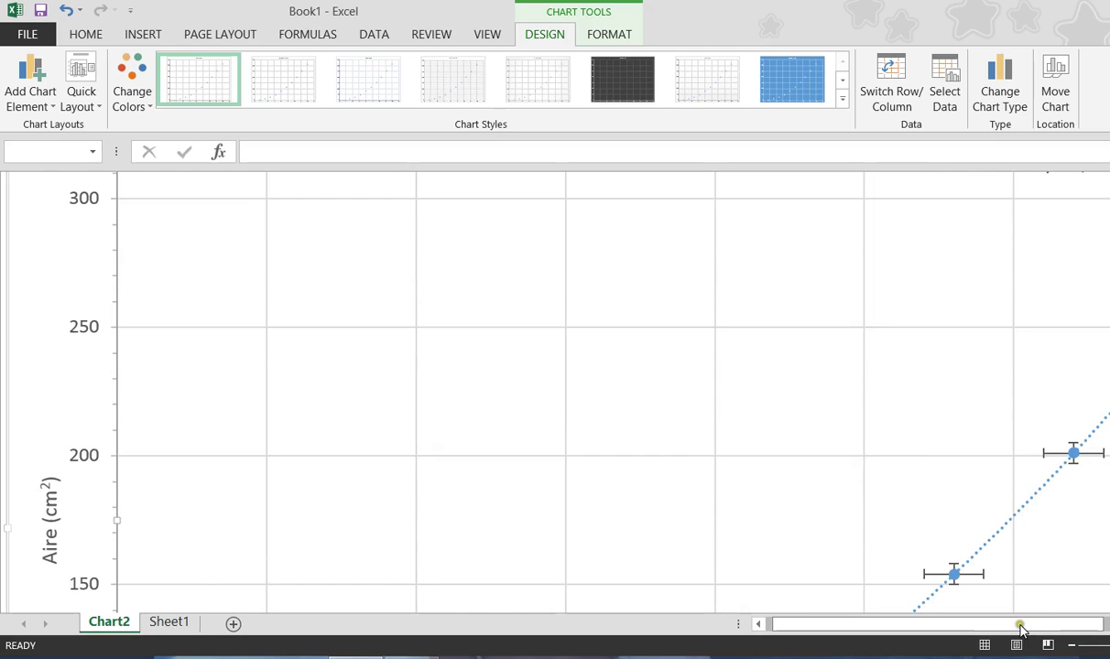
drag(1020, 625, 1109, 625)
scroll(1069, 514, up, 3)
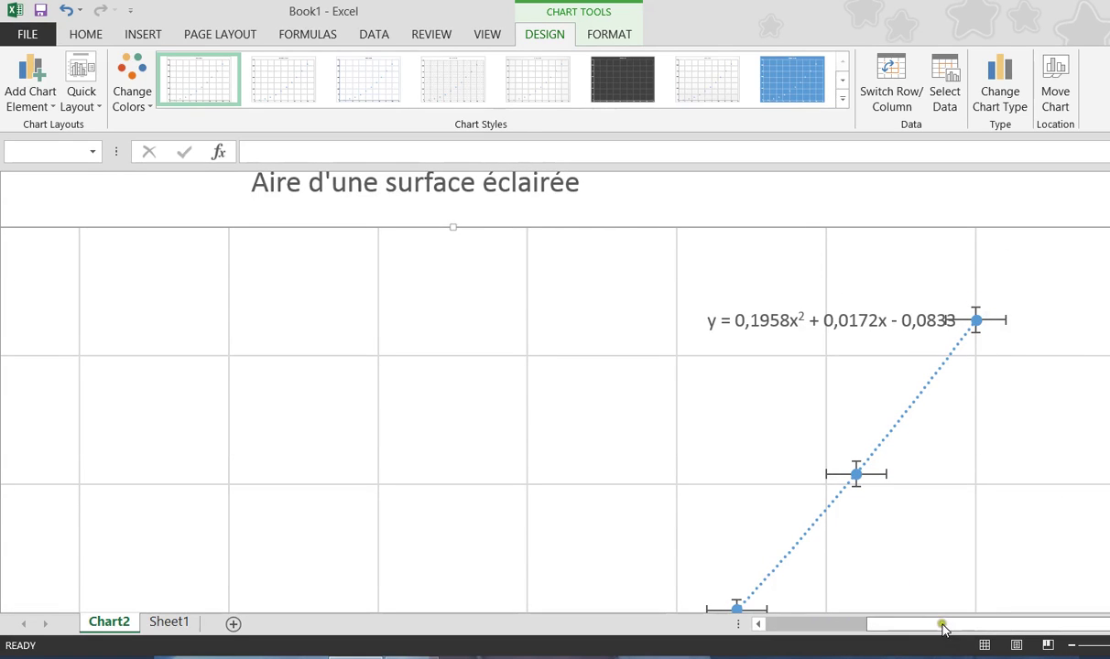
drag(943, 627, 872, 623)
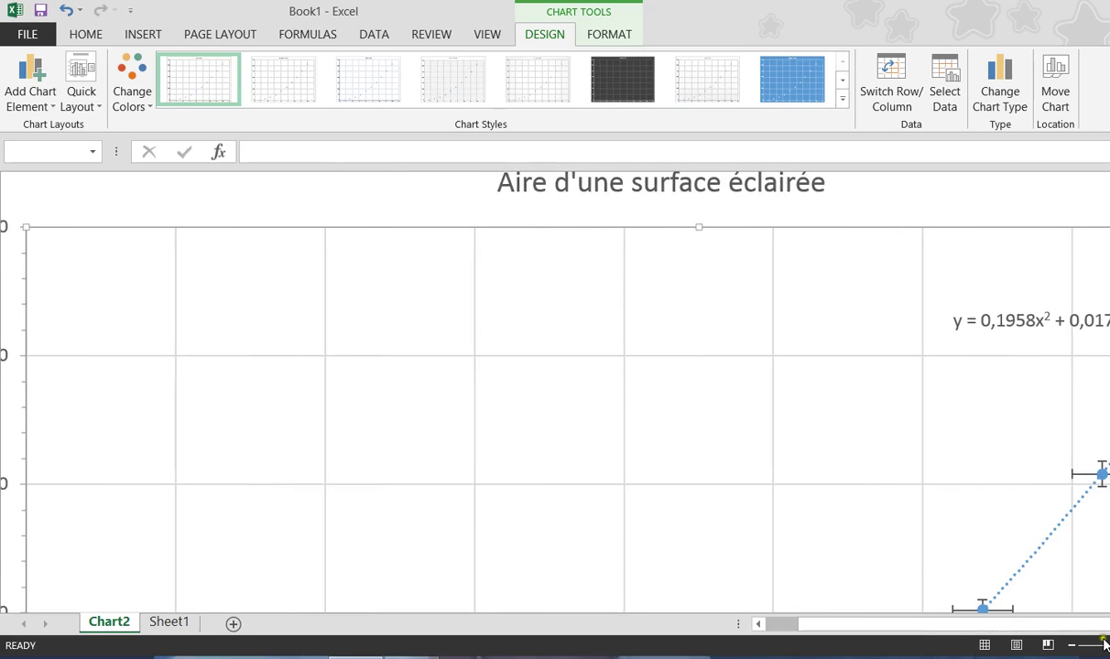
click(1068, 647)
click(1068, 648)
click(1070, 648)
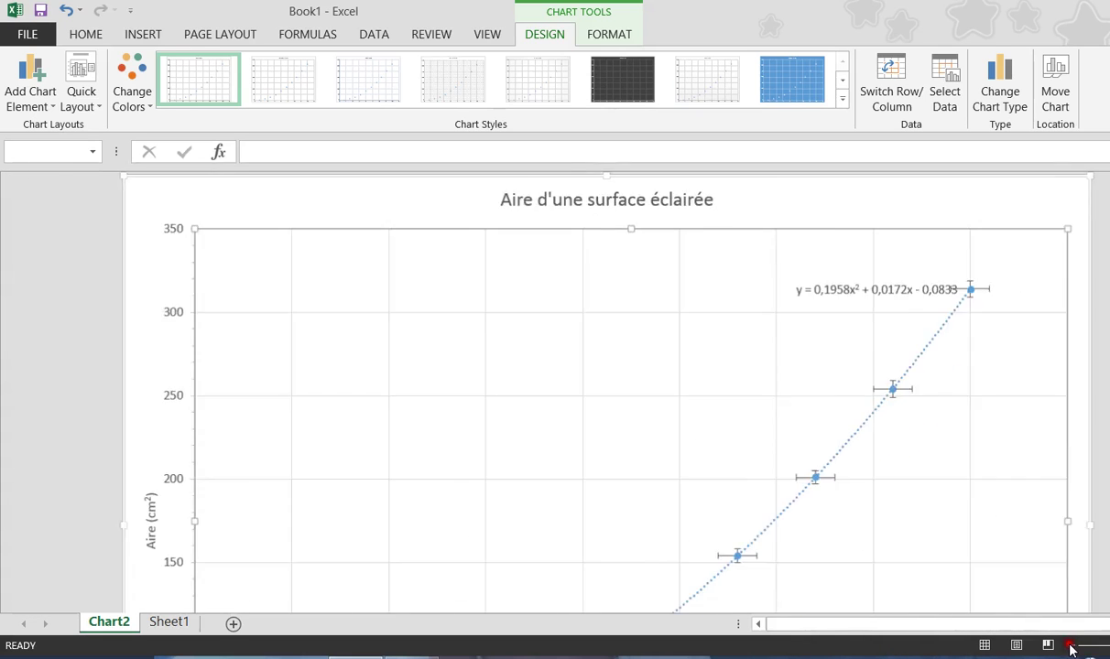
click(1072, 648)
click(1070, 648)
click(1070, 647)
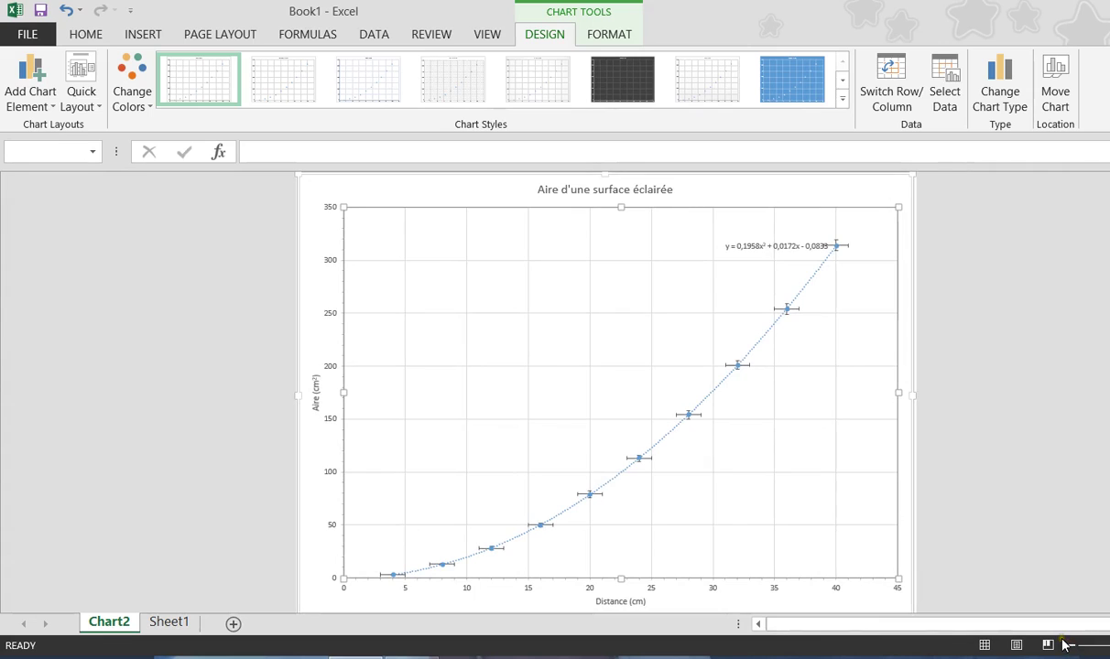
mouse_move(850, 513)
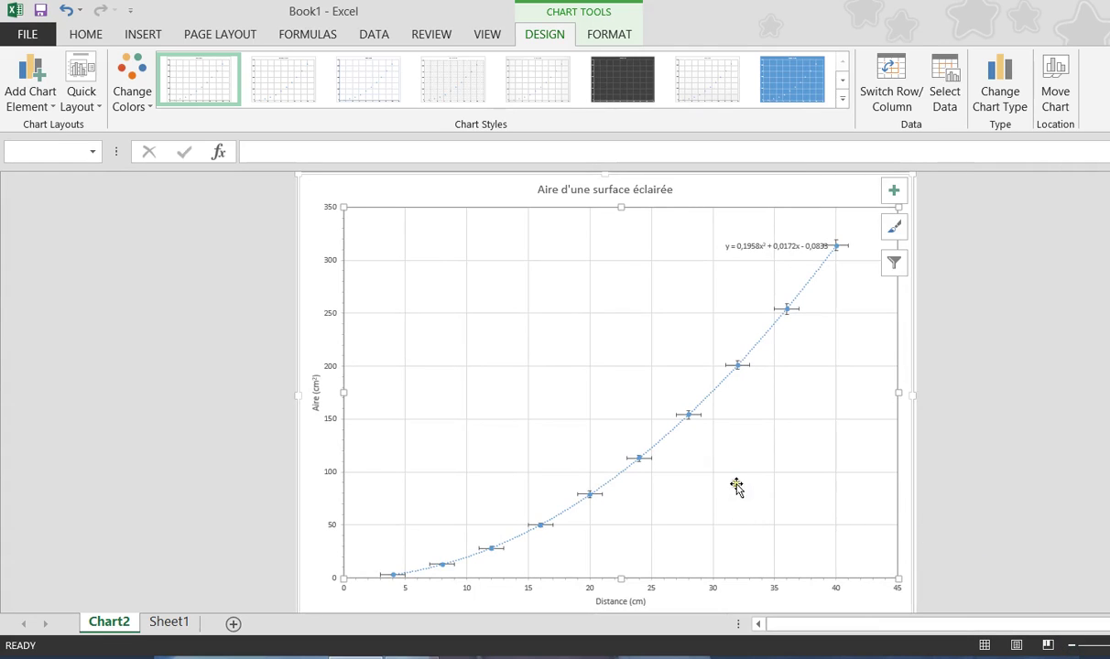
Step: Select Series 1 X Error Bars among the chart elements and open their formatting at the error amount options
click(699, 418)
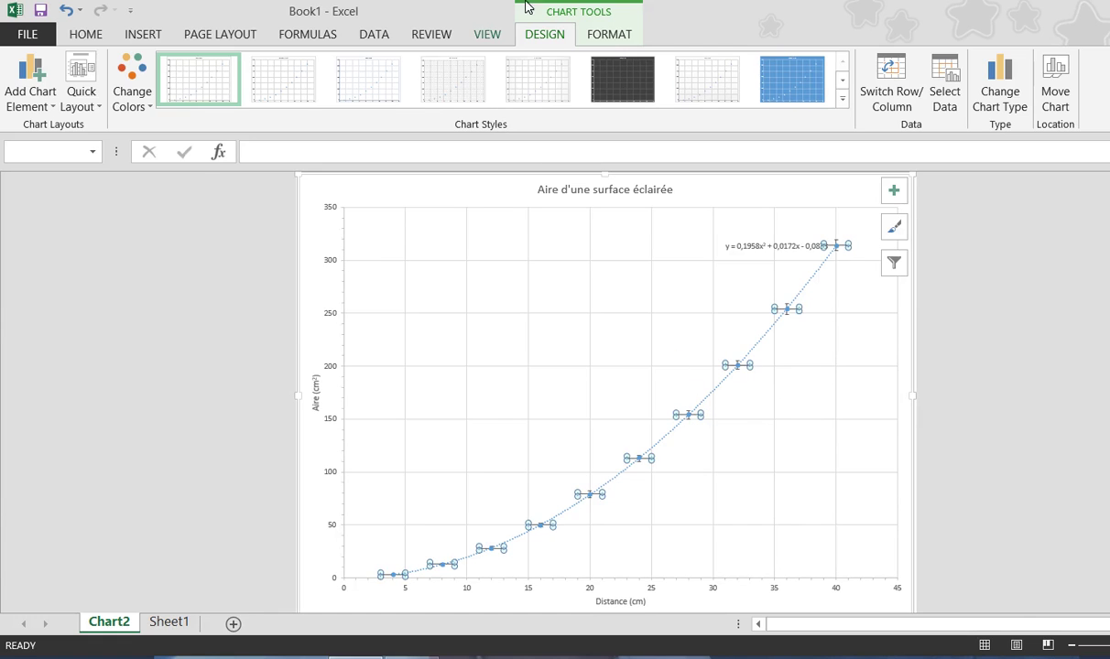
click(606, 40)
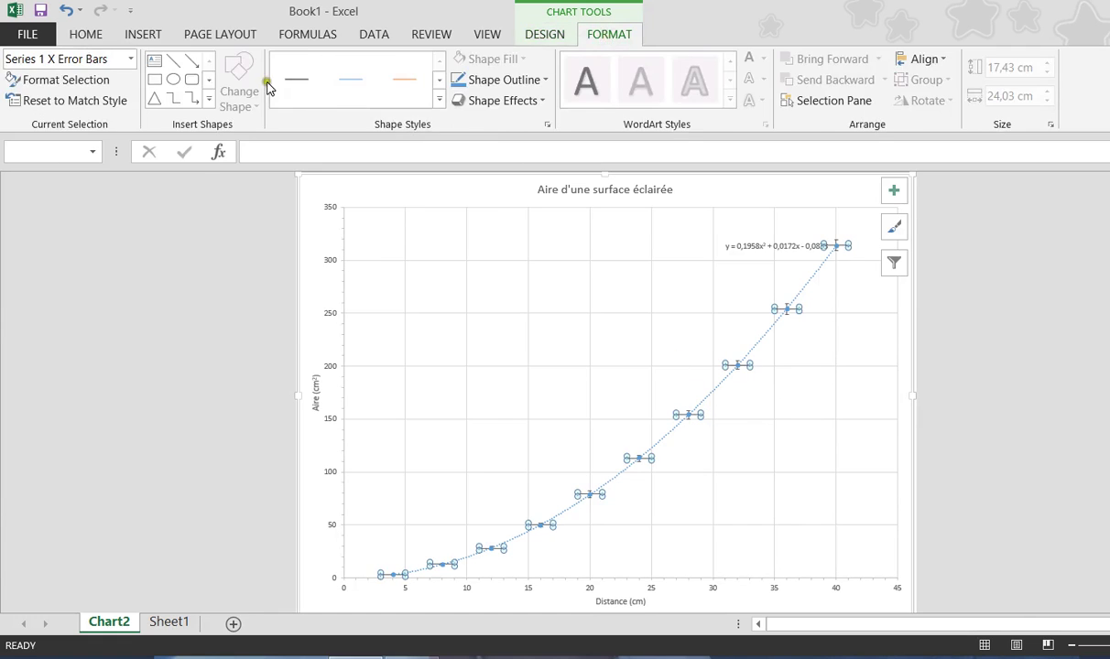
click(422, 307)
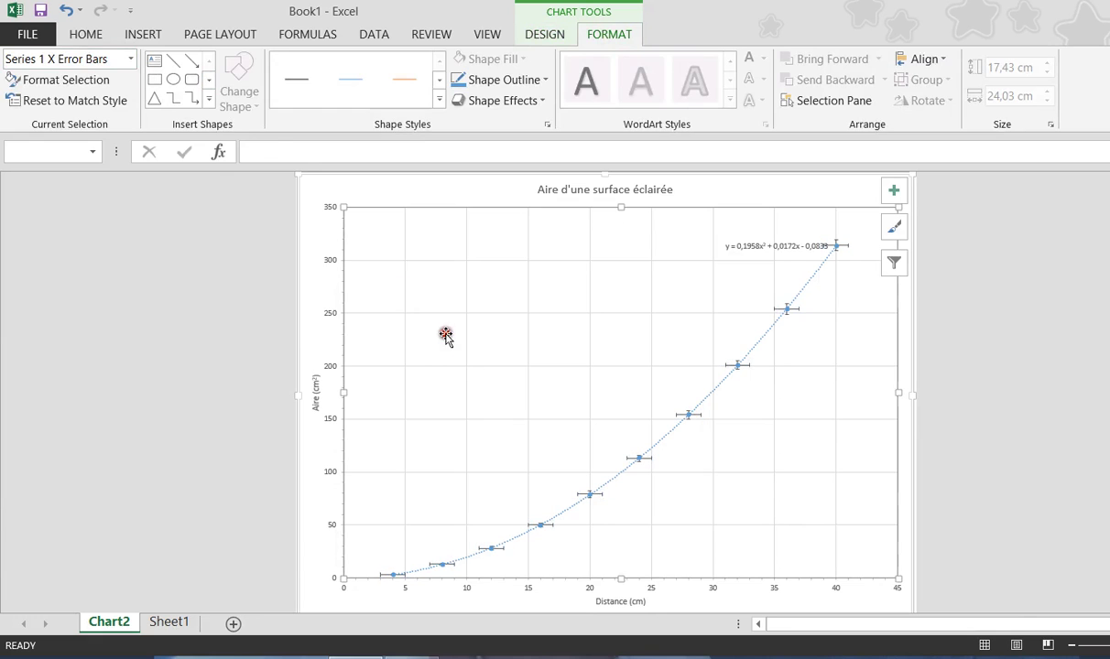
click(129, 58)
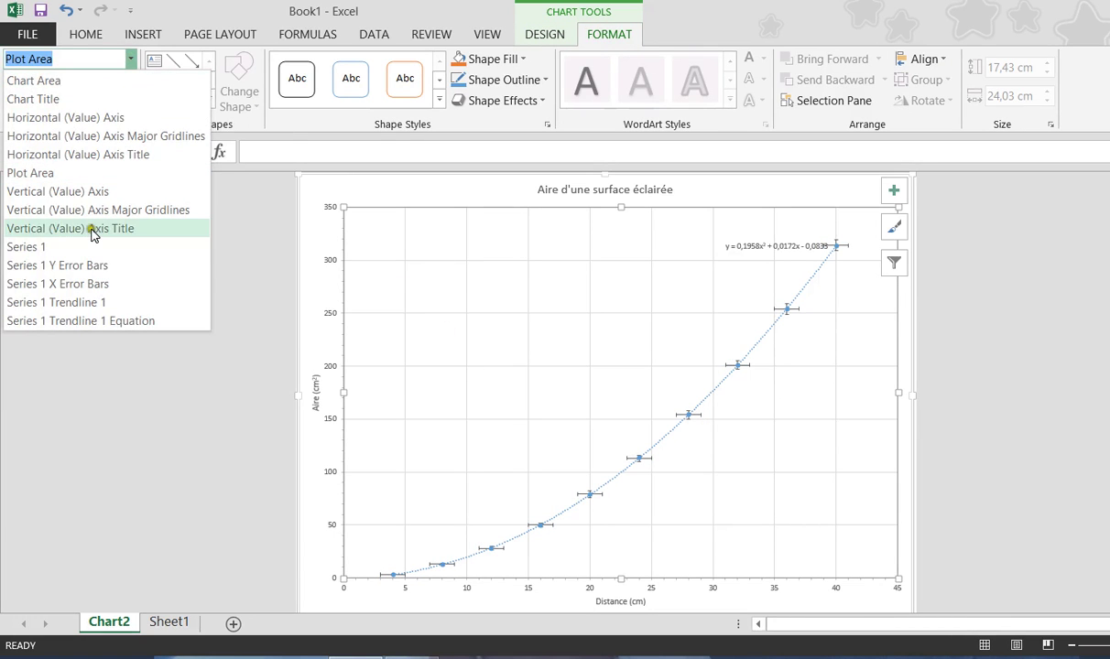
click(85, 286)
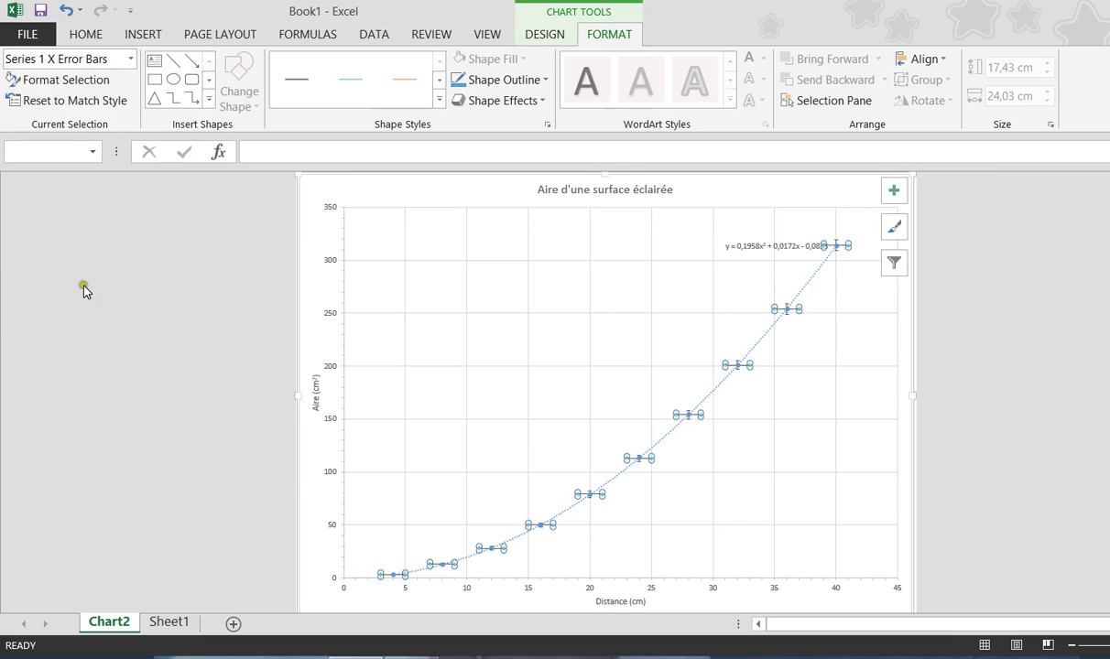
click(62, 82)
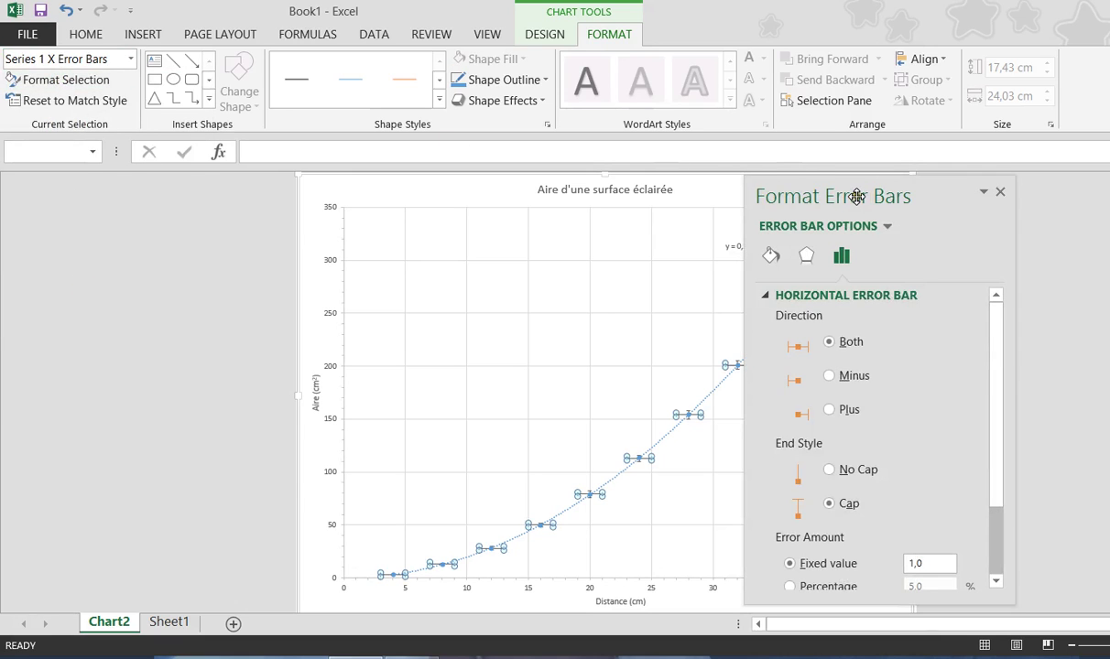
drag(852, 196, 128, 196)
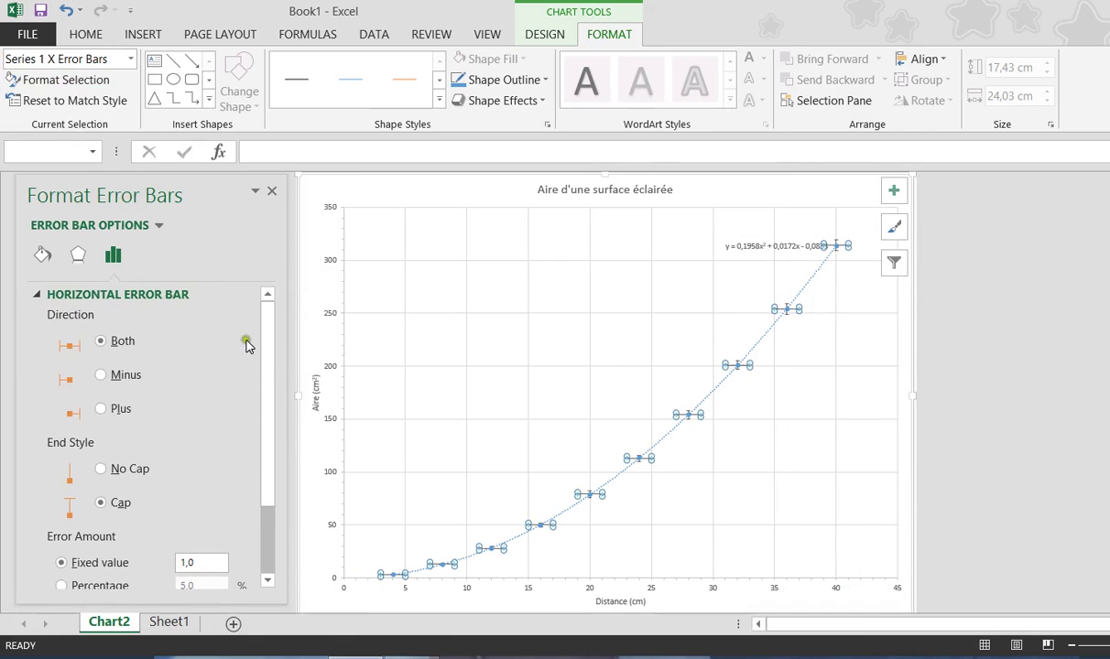
drag(264, 354, 266, 442)
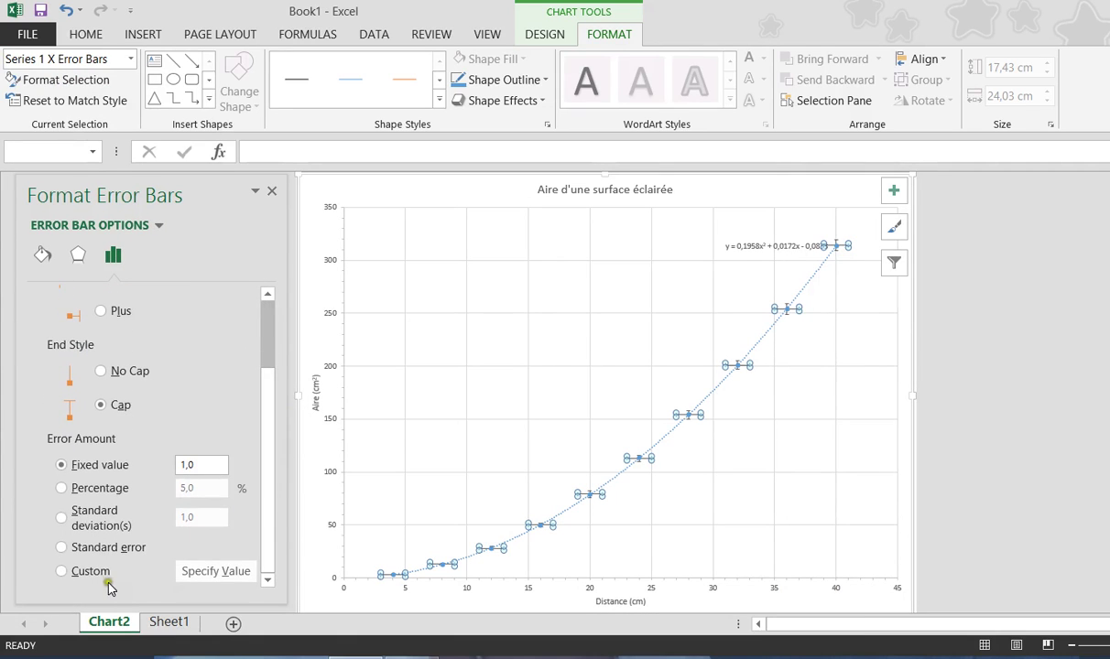
Step: Switch the horizontal error bars' error amount to Custom, return it to Fixed value 1,0, and close the formatting
click(83, 570)
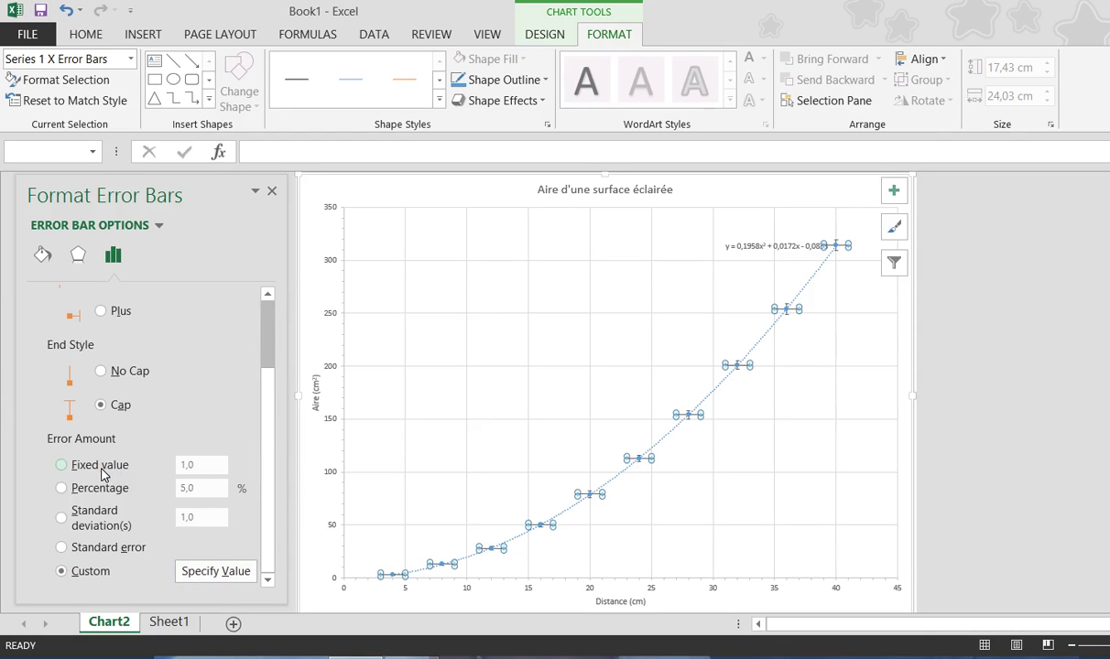
click(62, 465)
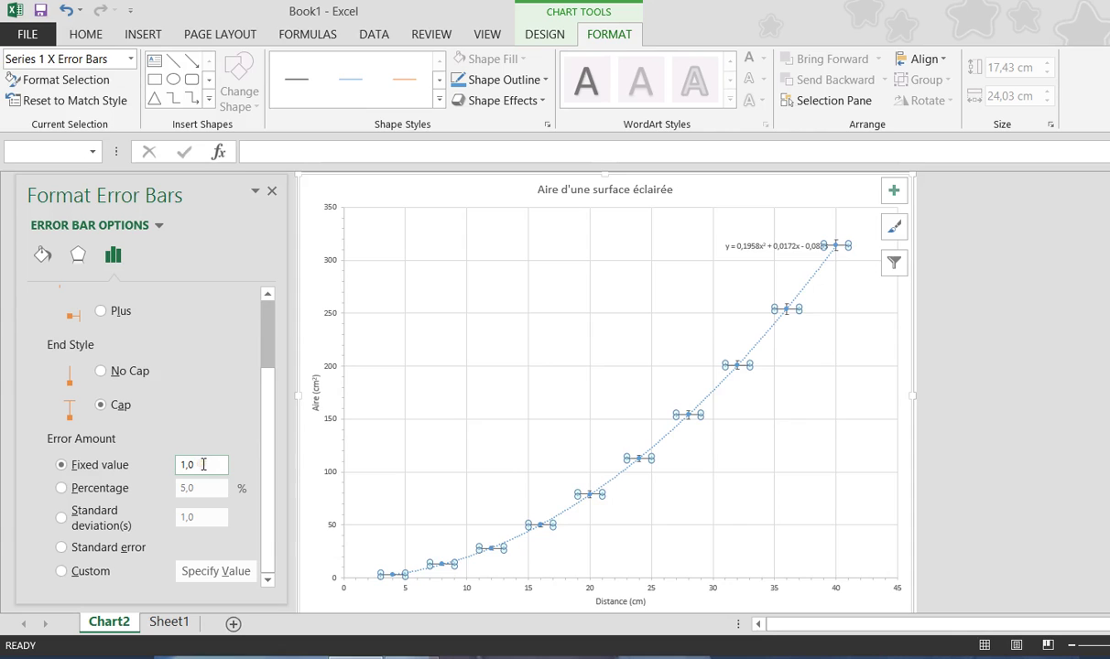
drag(209, 463, 163, 466)
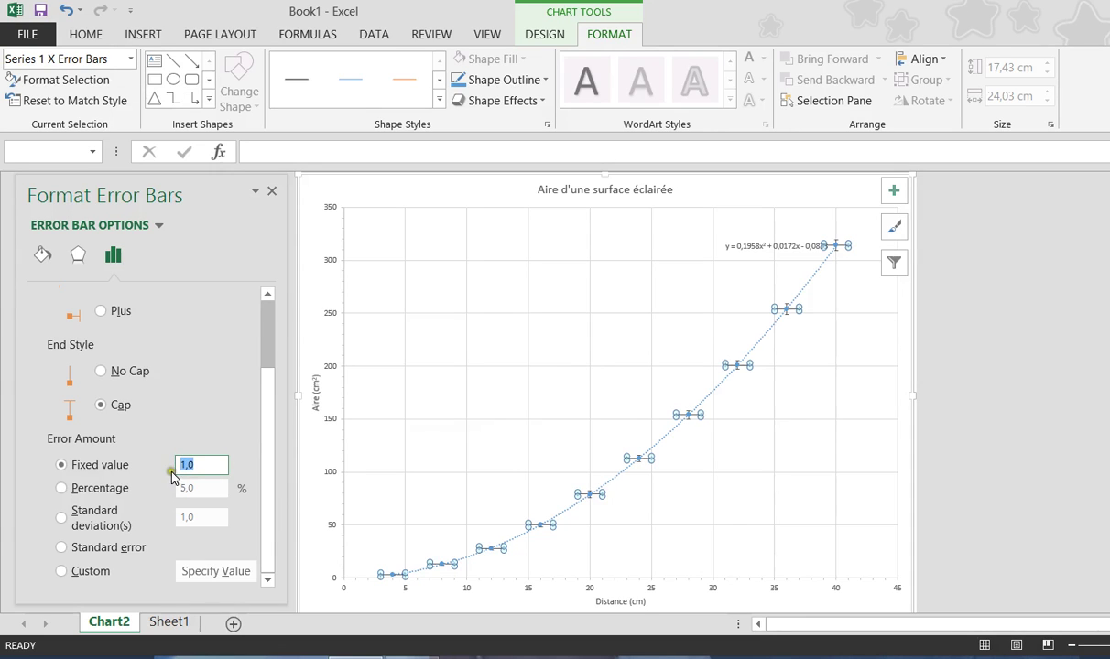
click(271, 189)
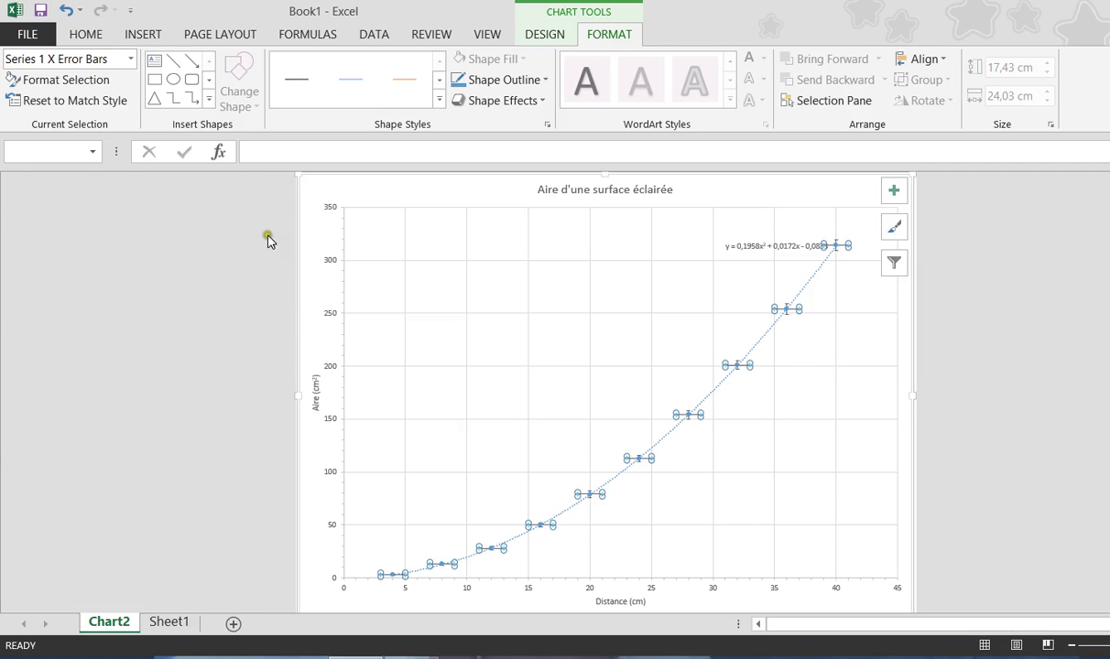
click(863, 402)
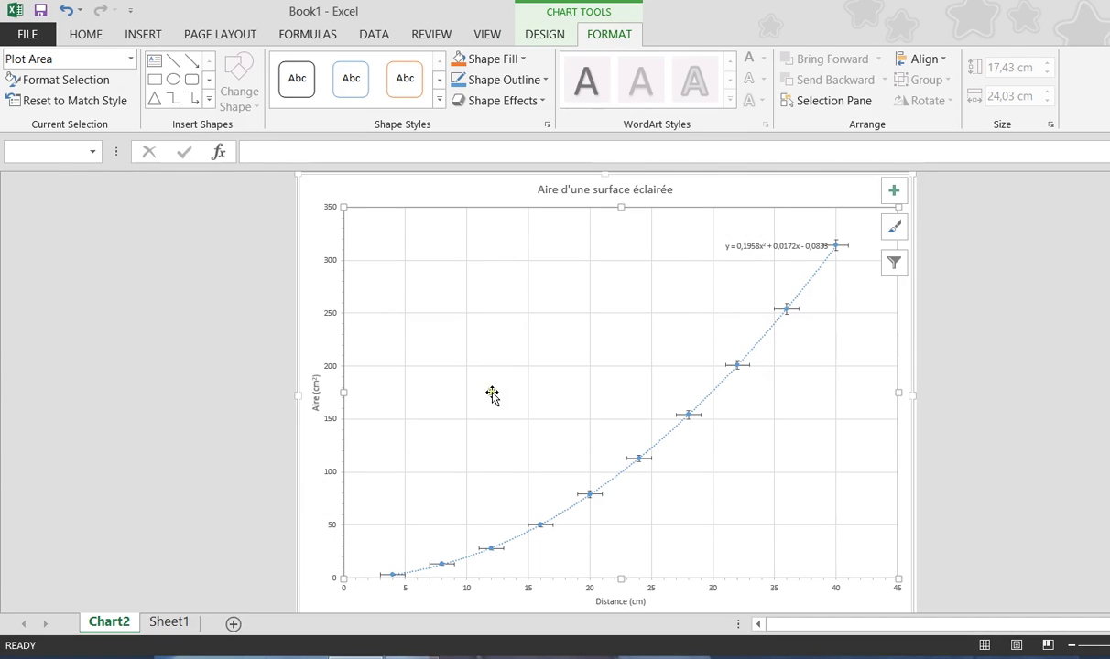
click(940, 350)
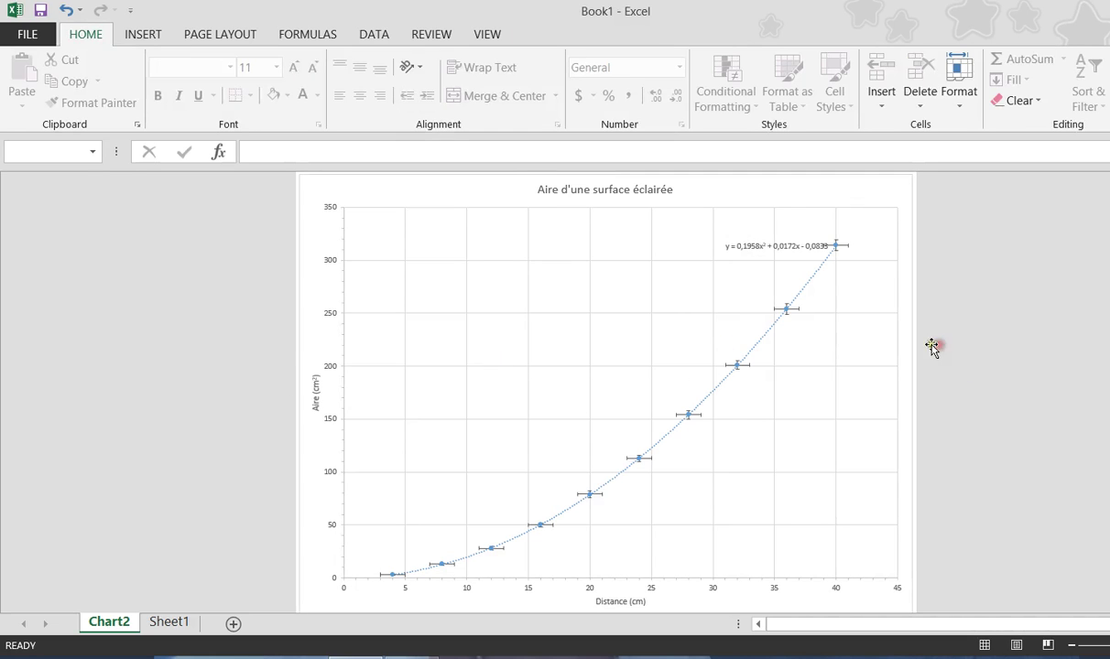
click(455, 176)
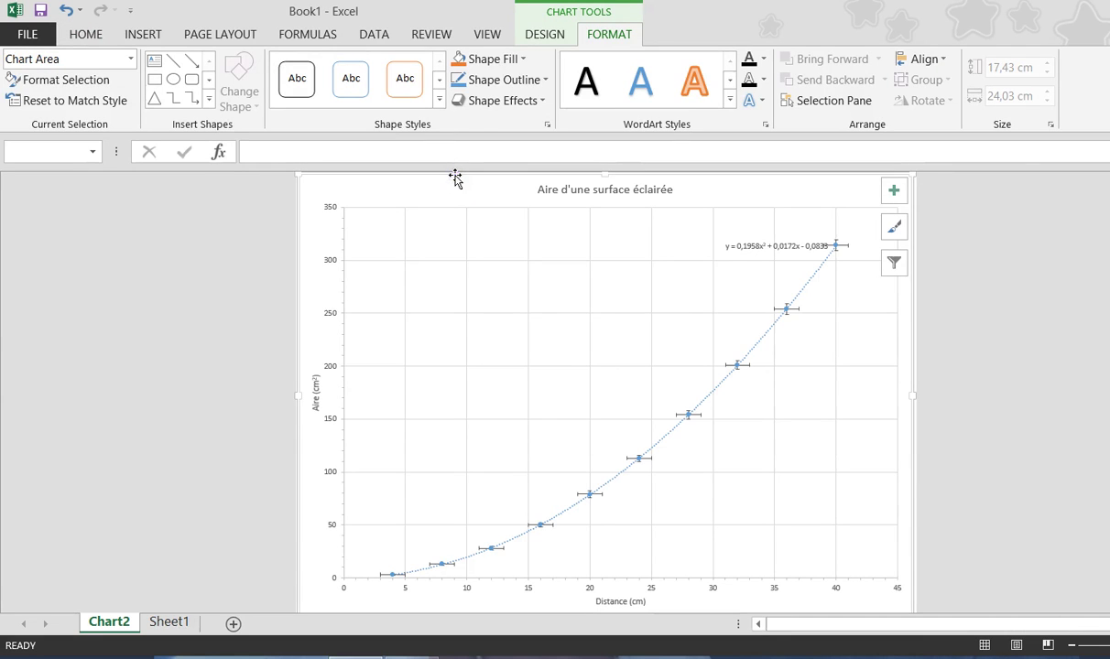
right_click(457, 178)
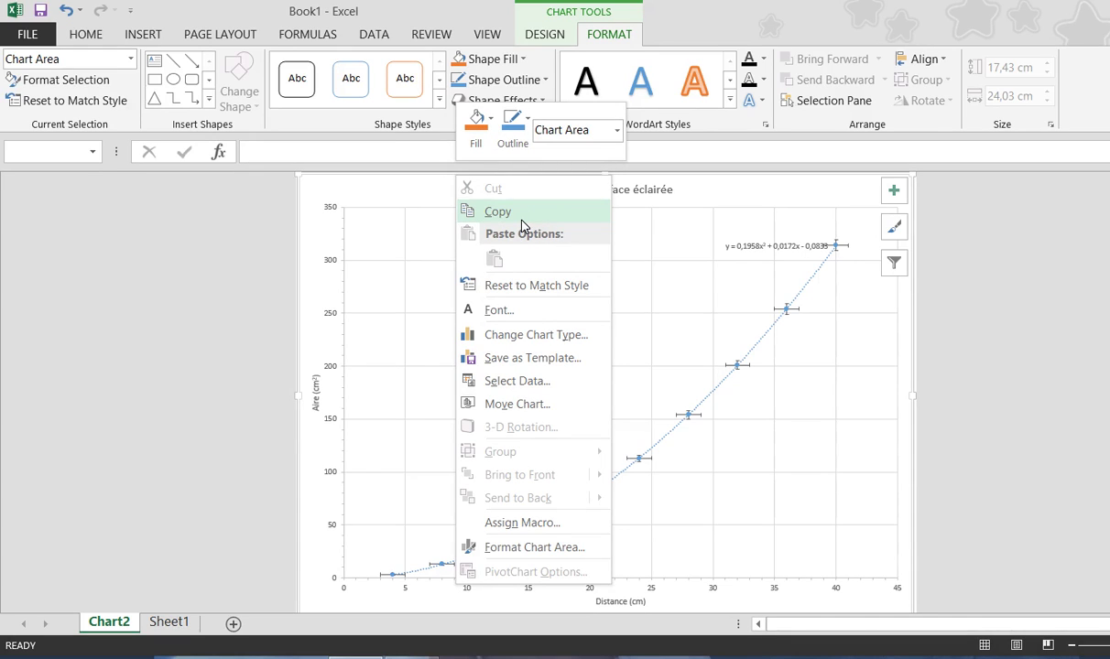
click(975, 246)
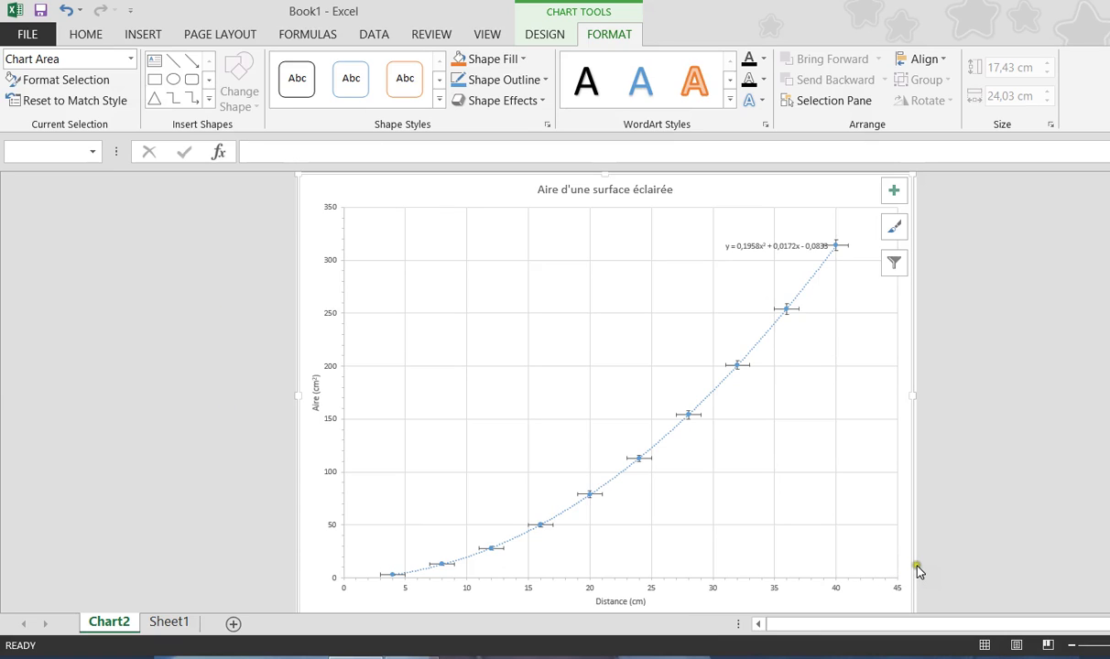
click(678, 470)
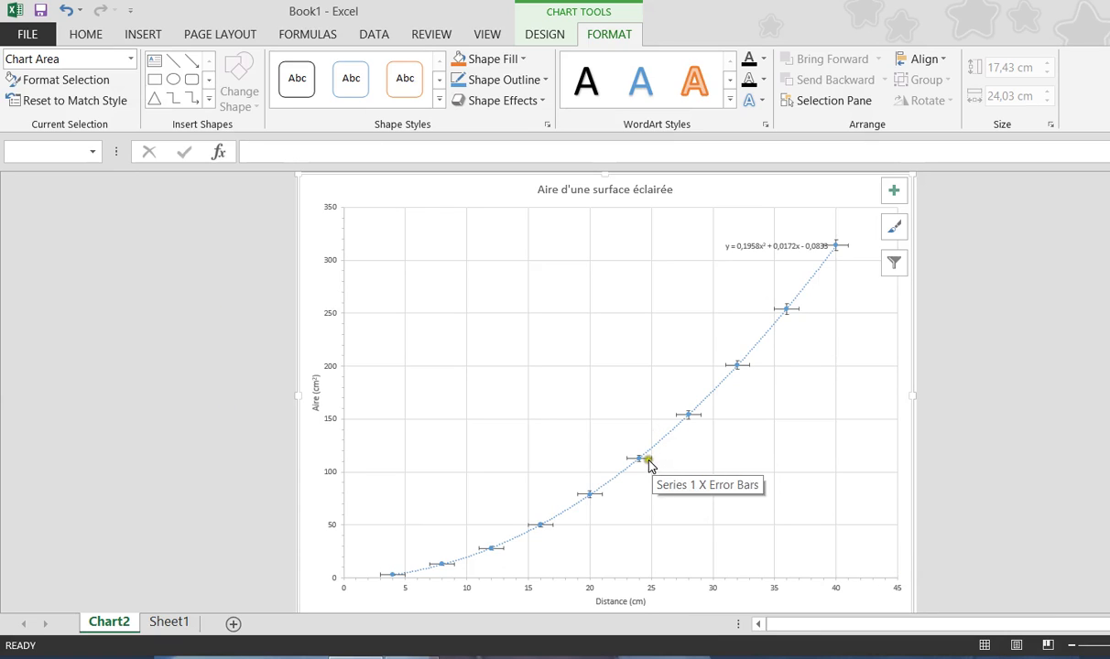
click(648, 477)
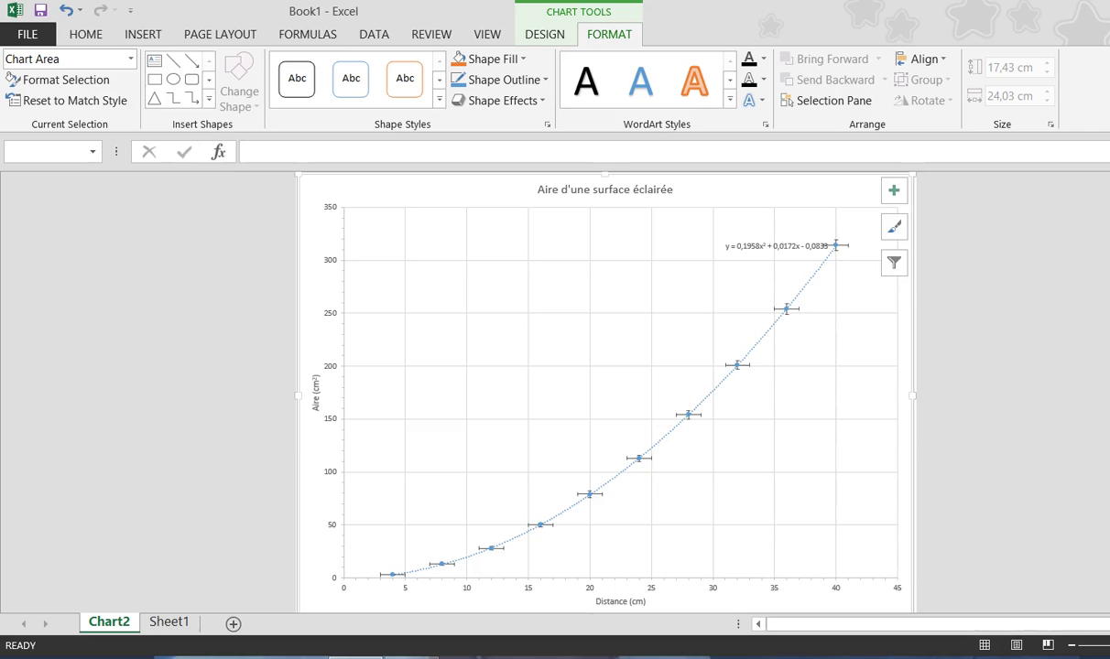
Step: Select the Series 1 data points among the chart elements and open their formatting
scroll(637, 475, up, 2)
scroll(541, 528, up, 3)
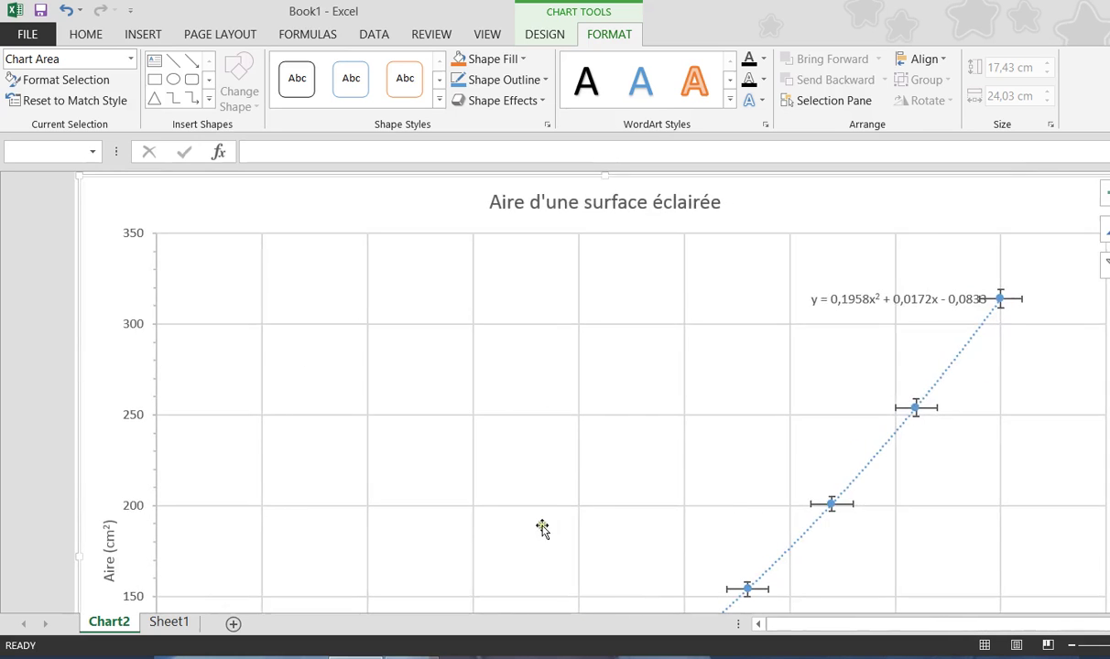
scroll(488, 496, down, 5)
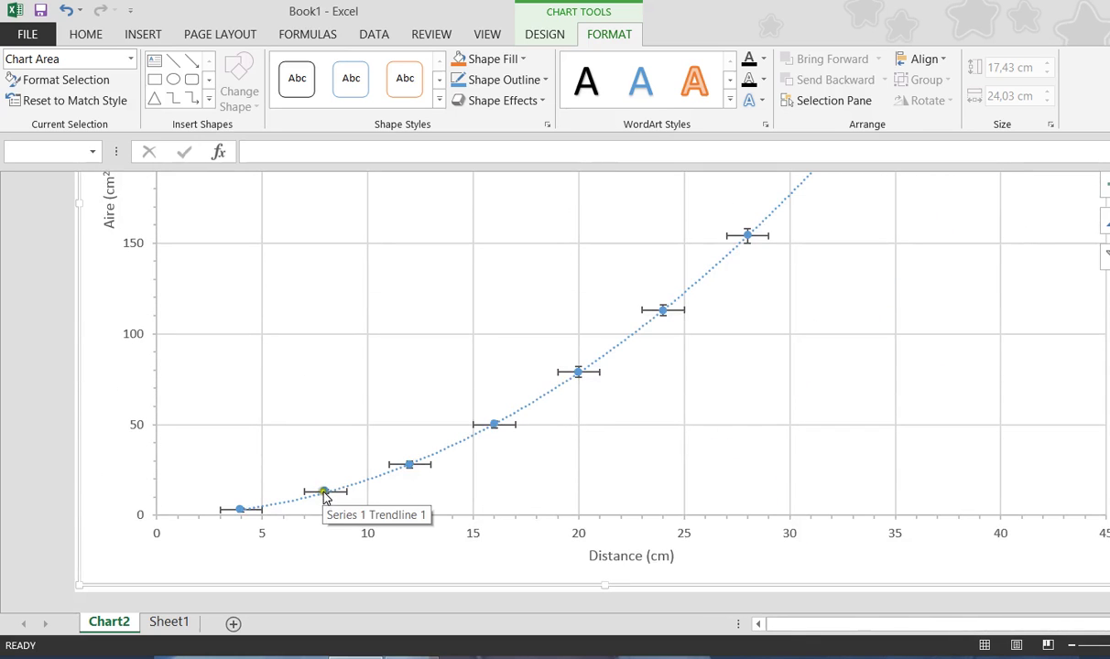
mouse_move(241, 518)
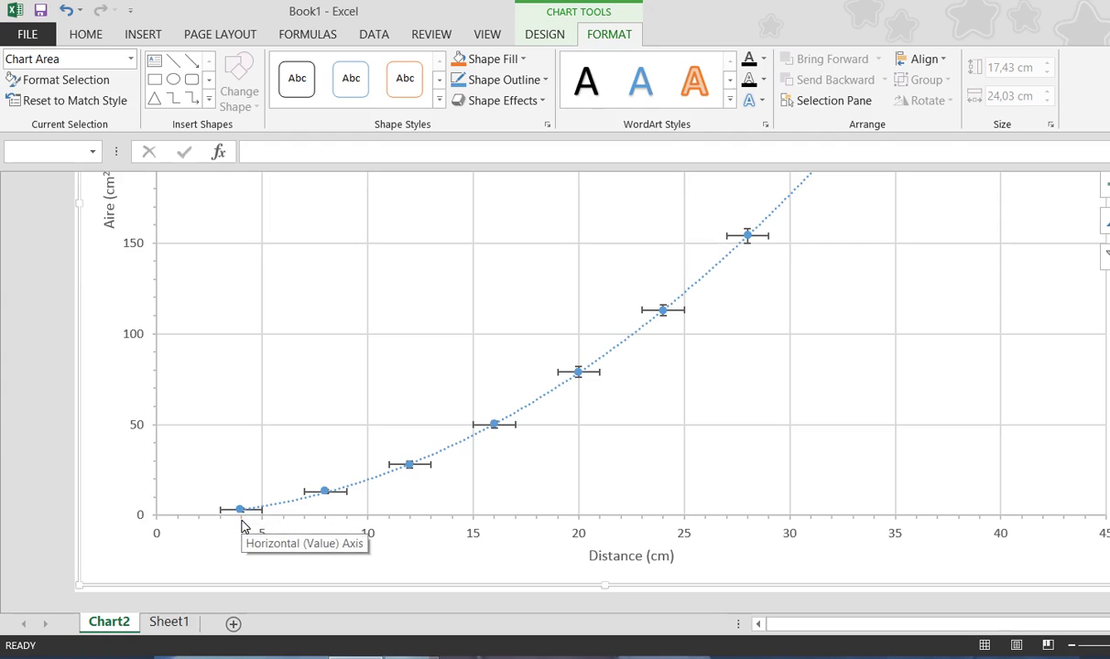
click(240, 511)
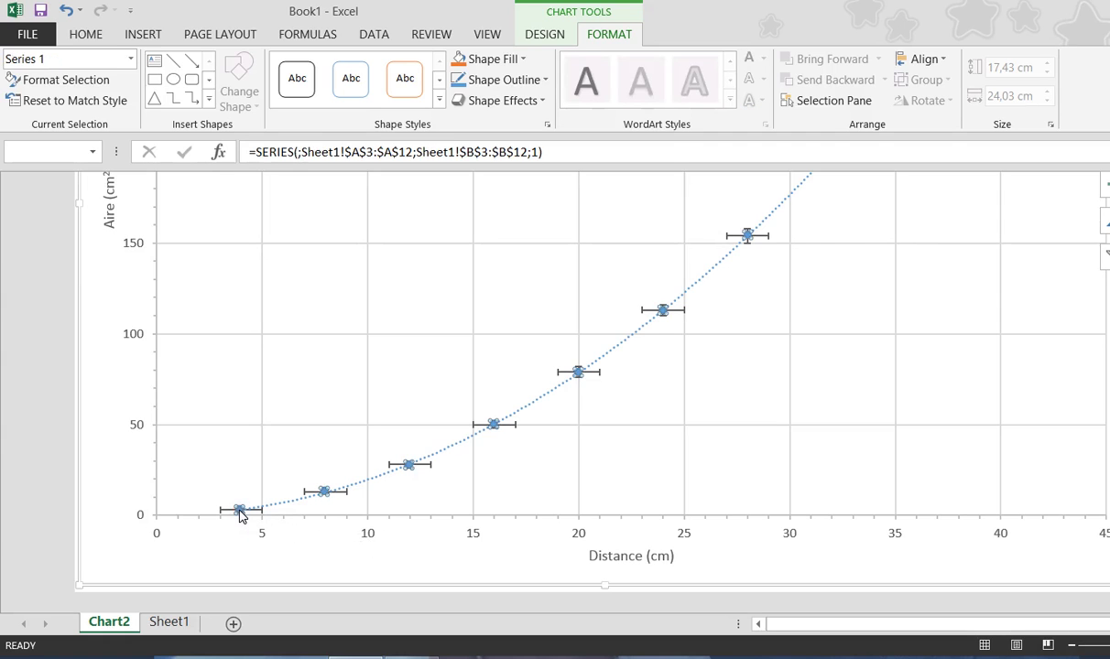
click(229, 366)
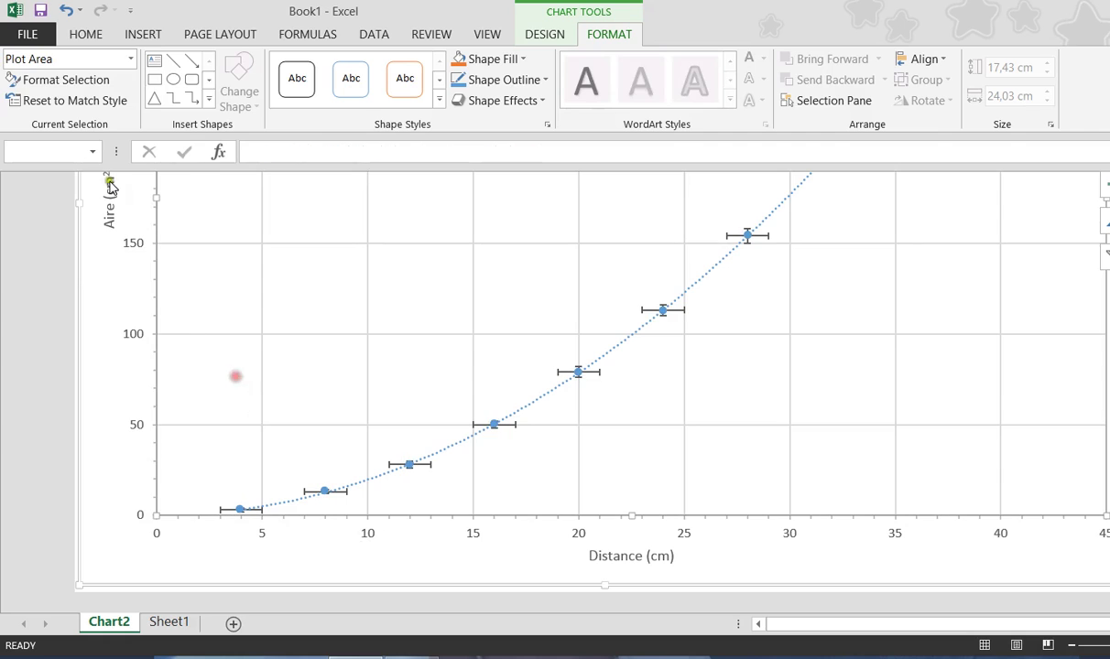
click(131, 59)
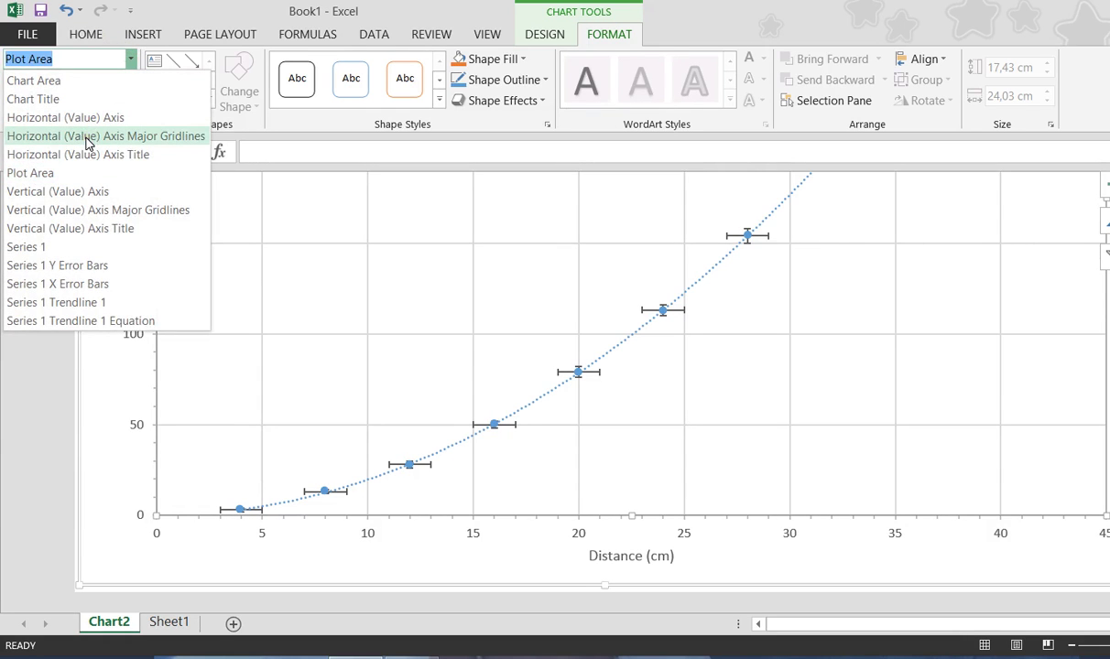
click(72, 247)
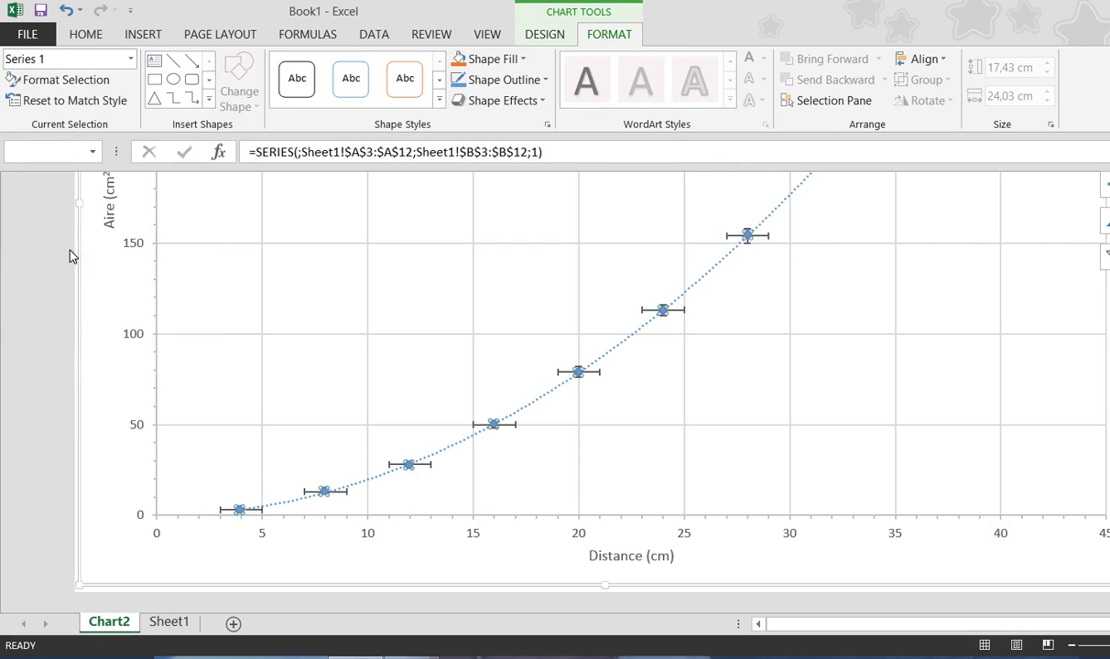
click(91, 84)
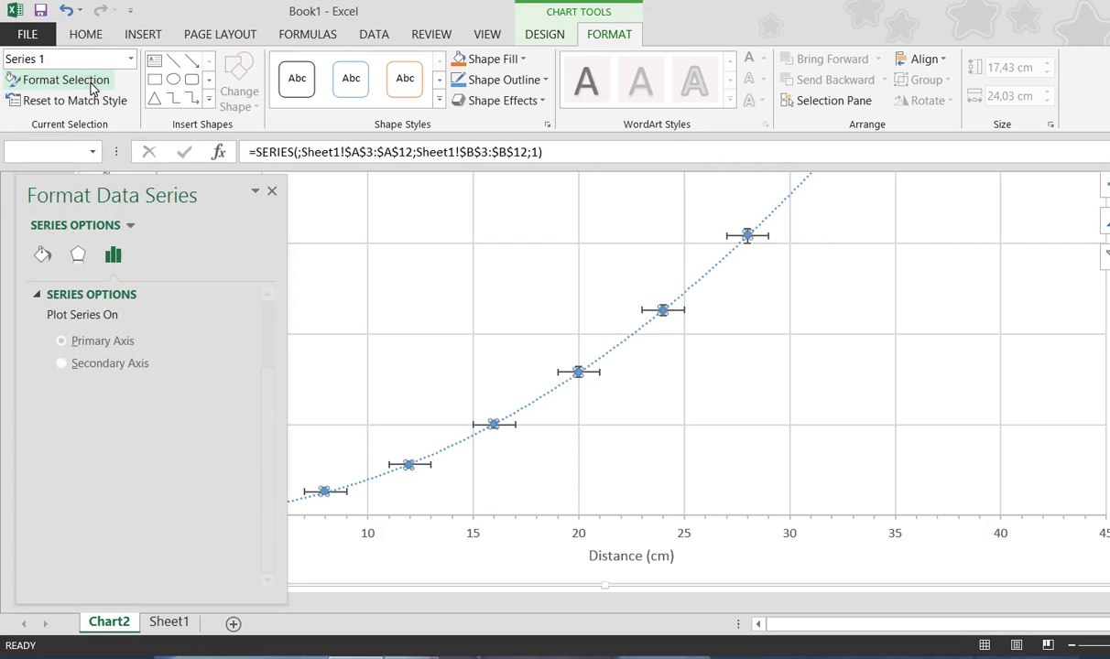
Step: Bring up the marker settings within the fill and line formatting of Series 1
click(81, 259)
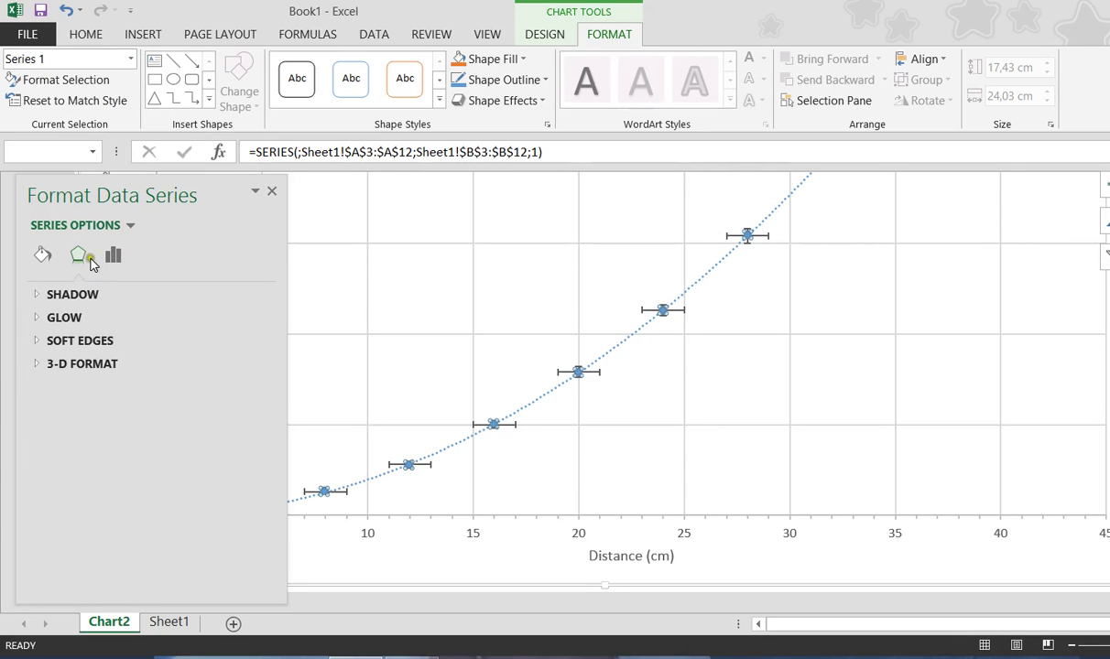
click(112, 255)
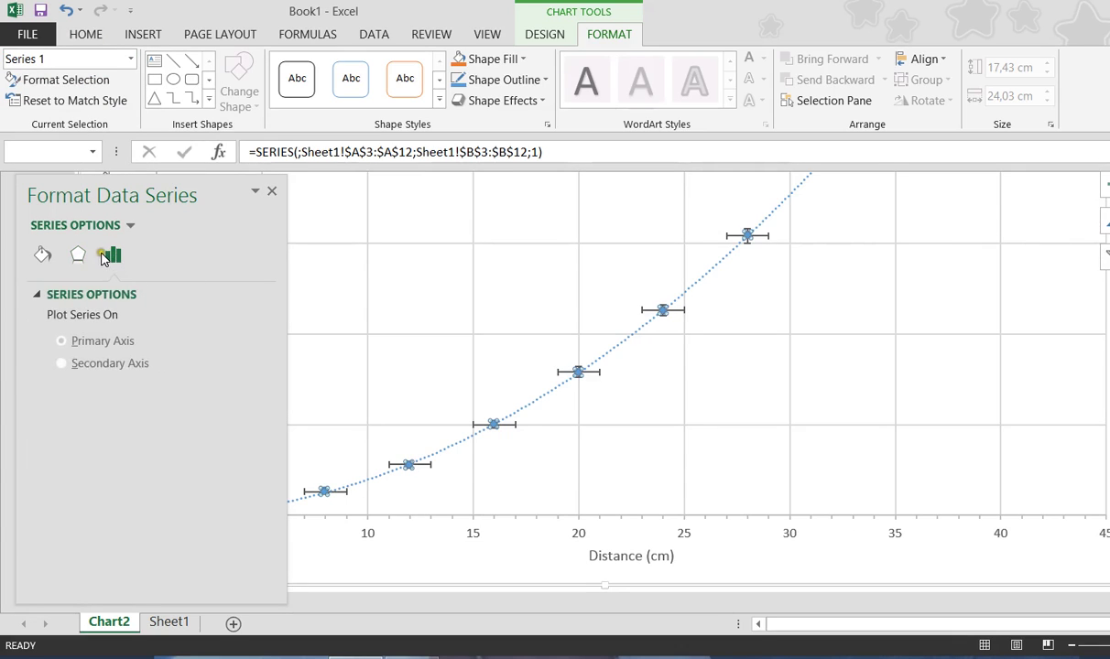
click(42, 255)
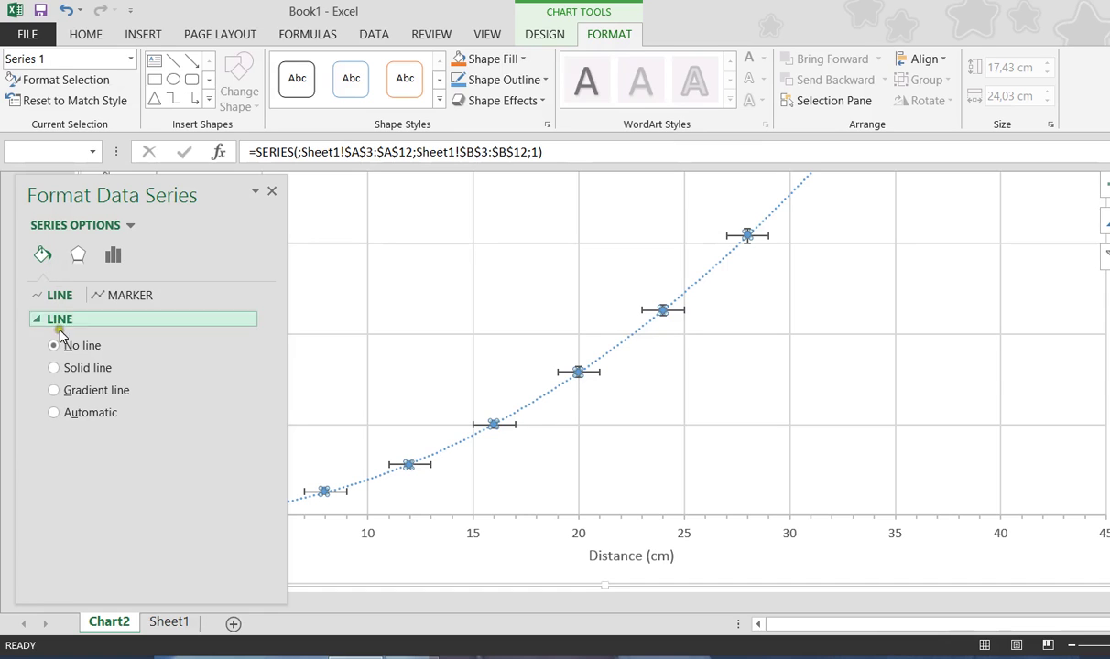
click(108, 296)
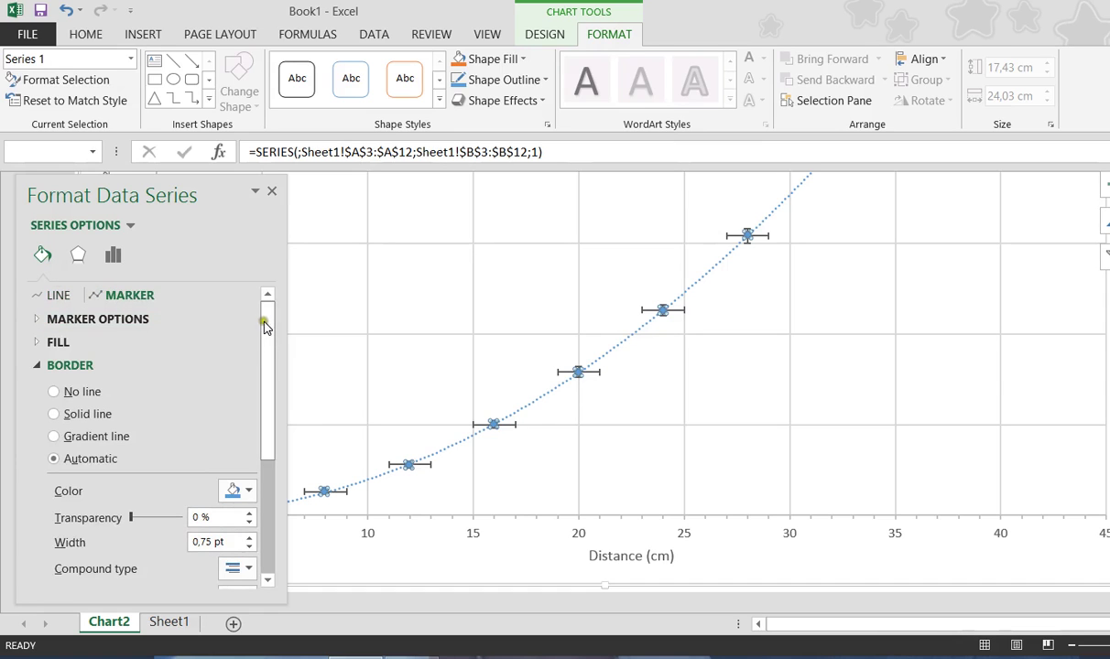
drag(266, 320, 282, 371)
drag(282, 323, 280, 303)
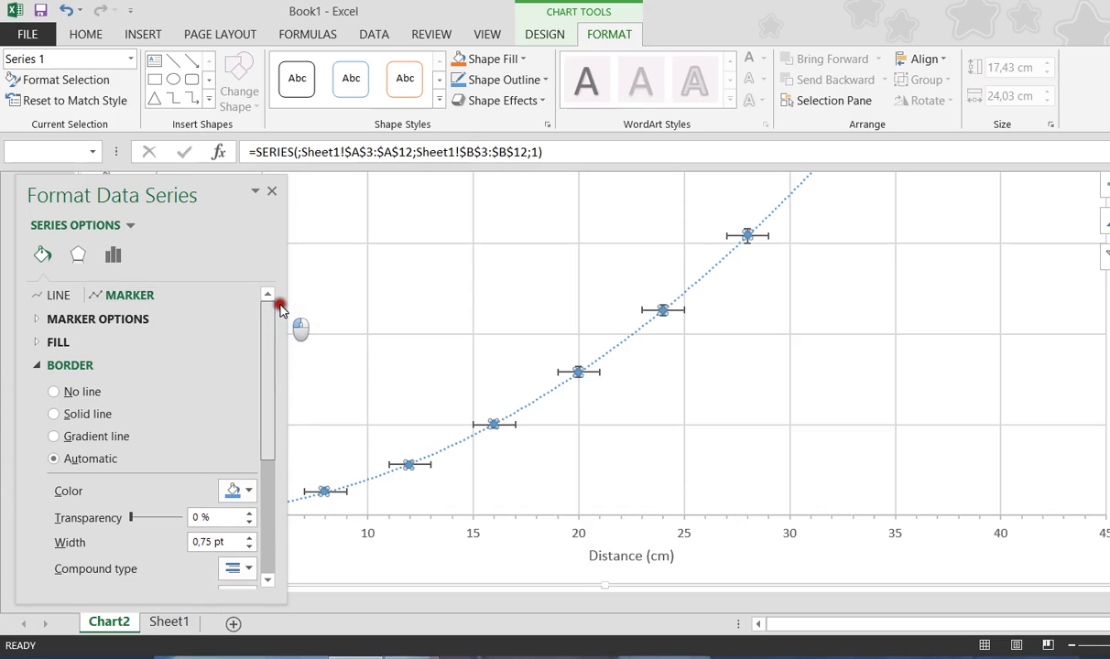
Step: Reduce the size of the Series 1 built-in round markers to 2
click(41, 321)
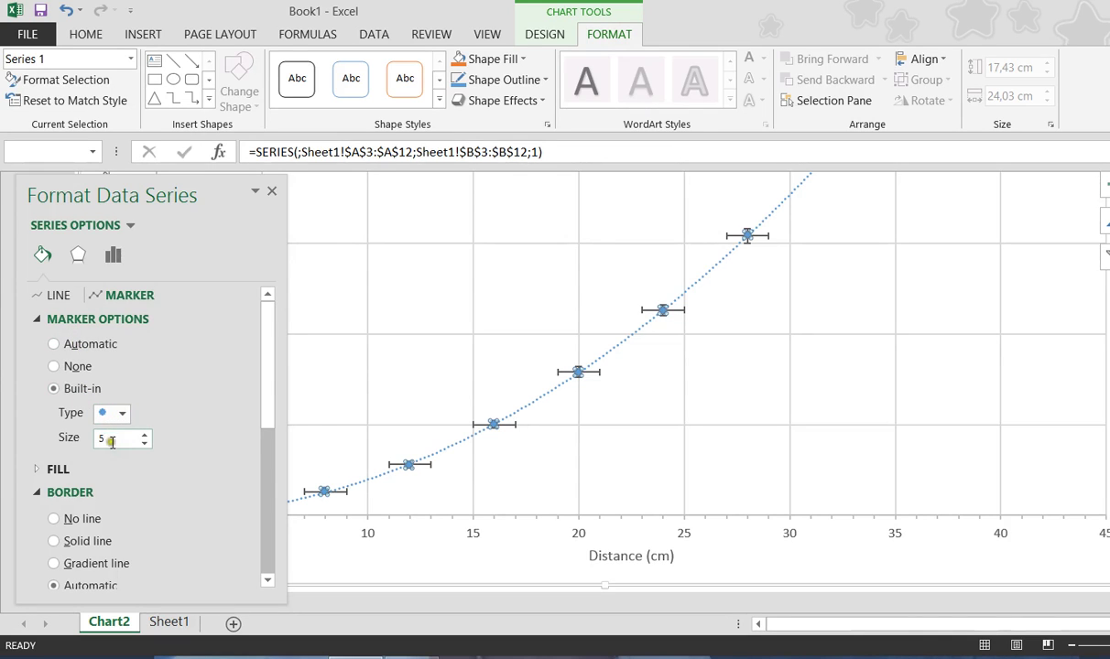
click(144, 444)
click(143, 444)
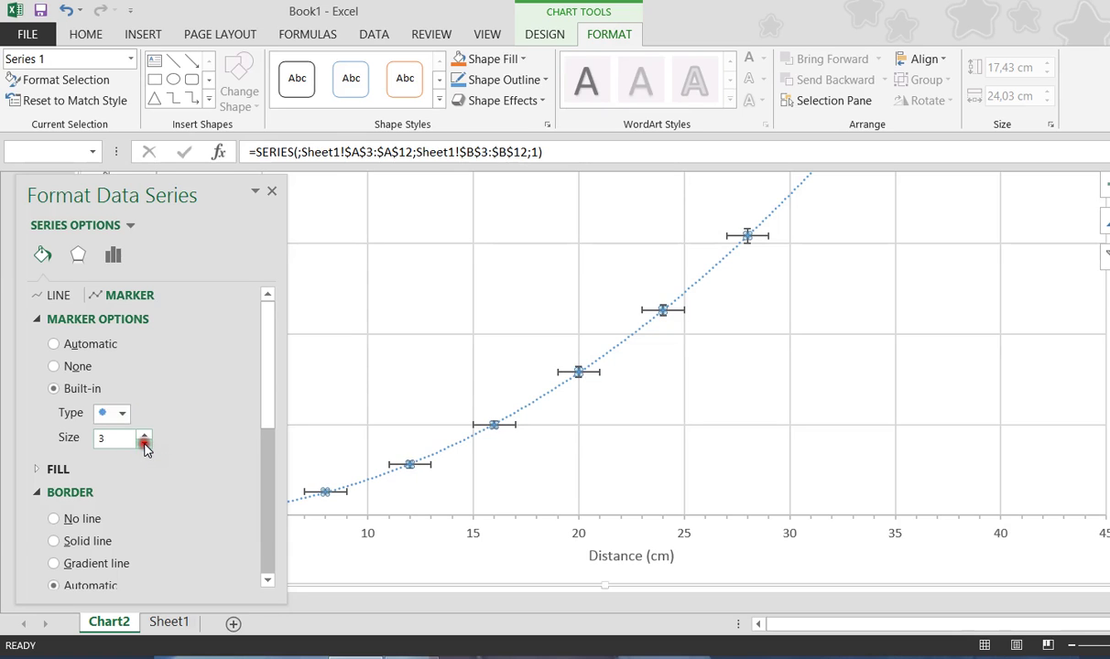
click(144, 444)
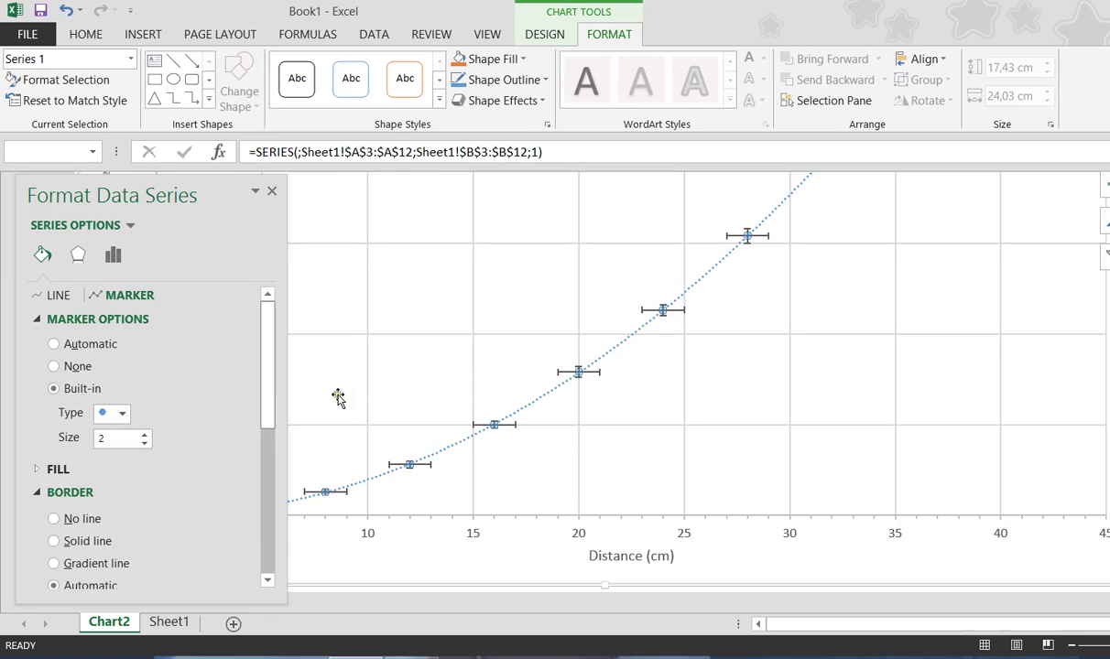
click(412, 402)
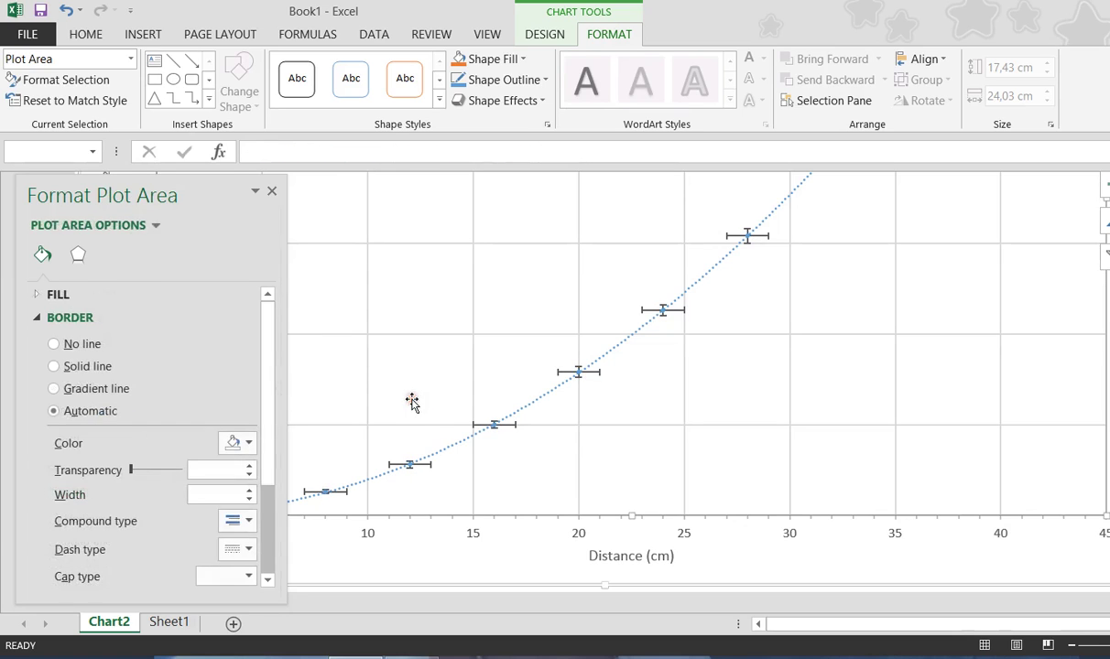
click(411, 466)
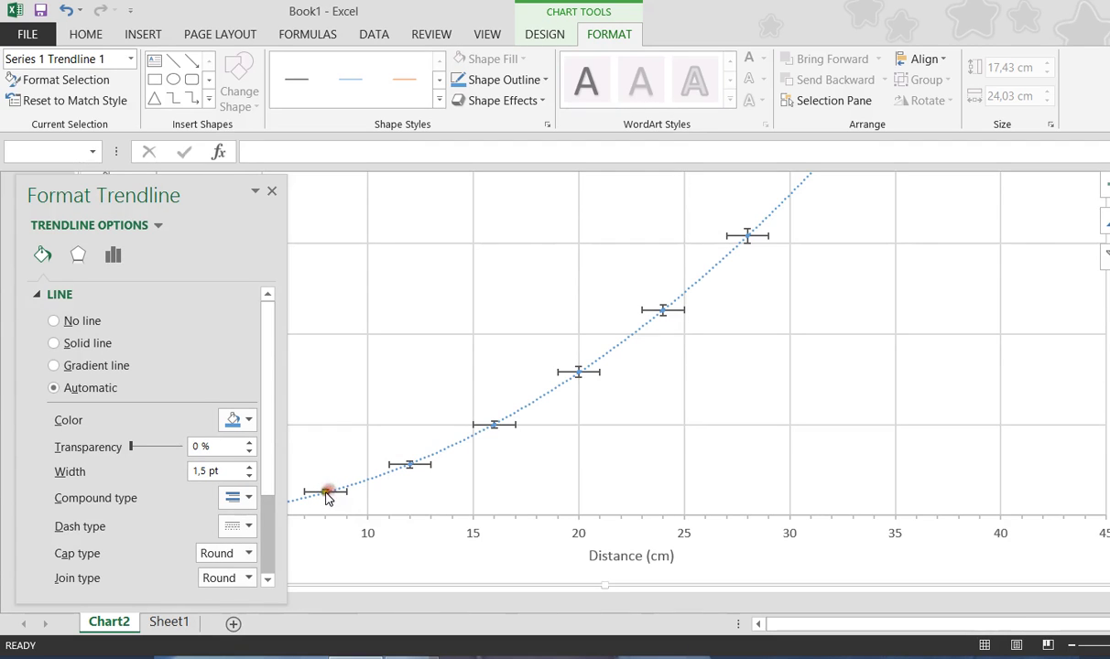
Step: Reselect Series 1 among the chart elements and set its marker option to None
click(76, 61)
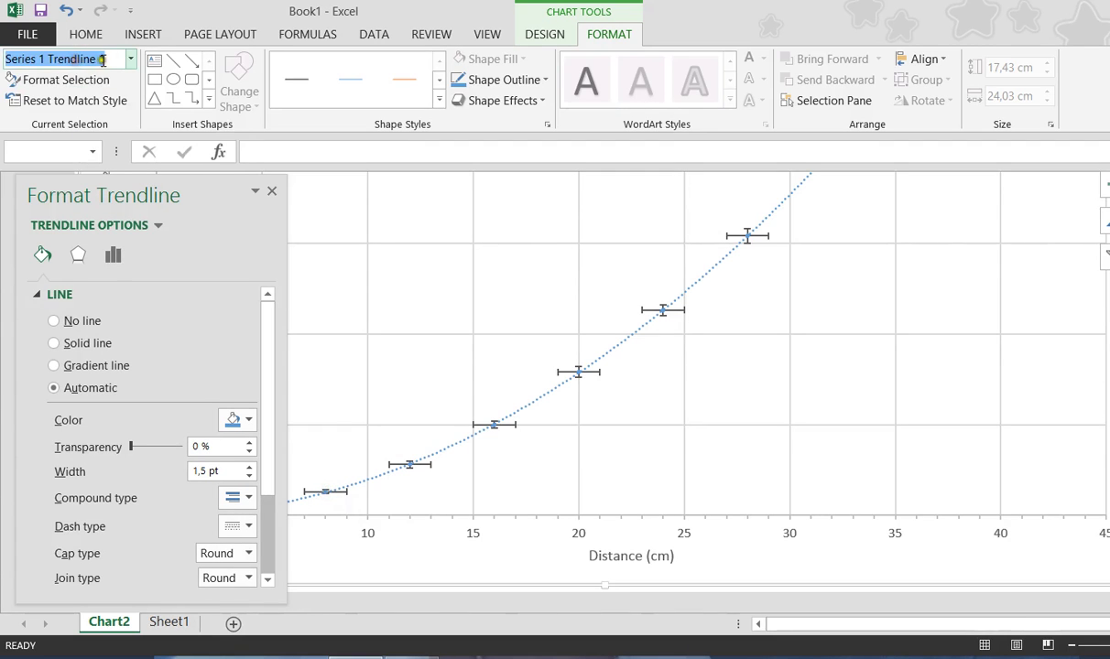
click(130, 58)
click(58, 247)
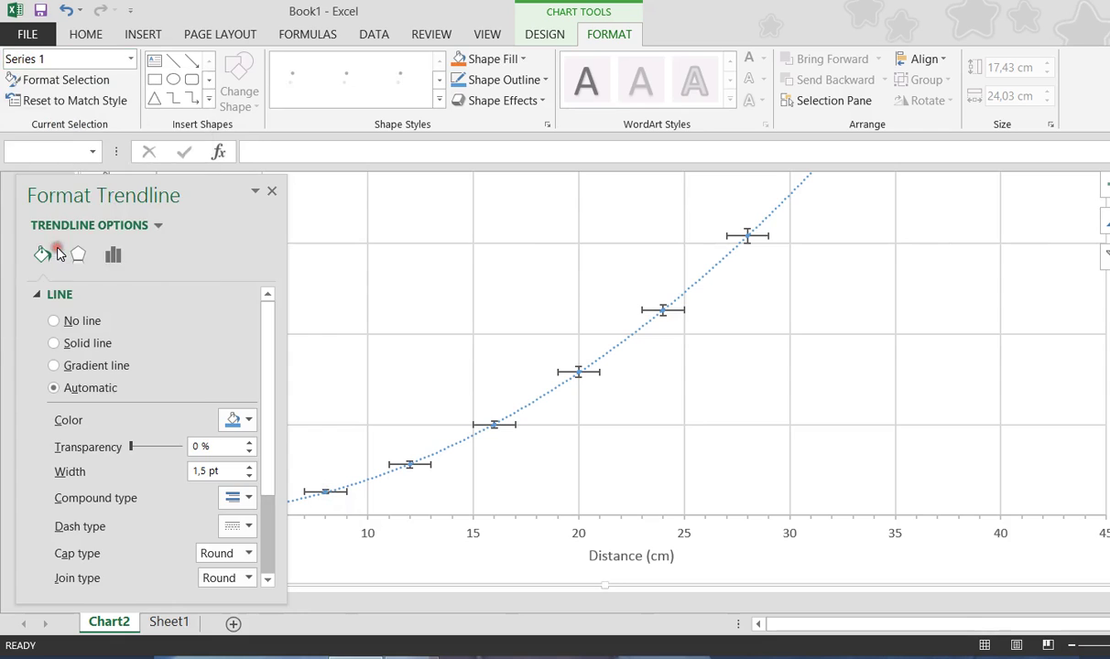
click(128, 298)
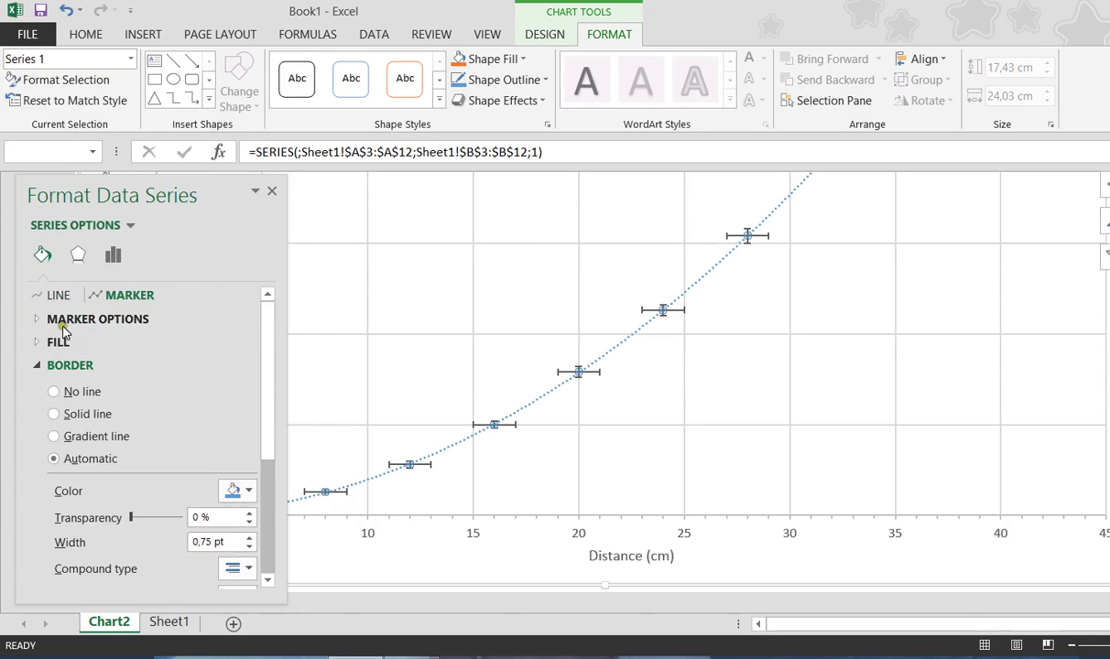
click(60, 321)
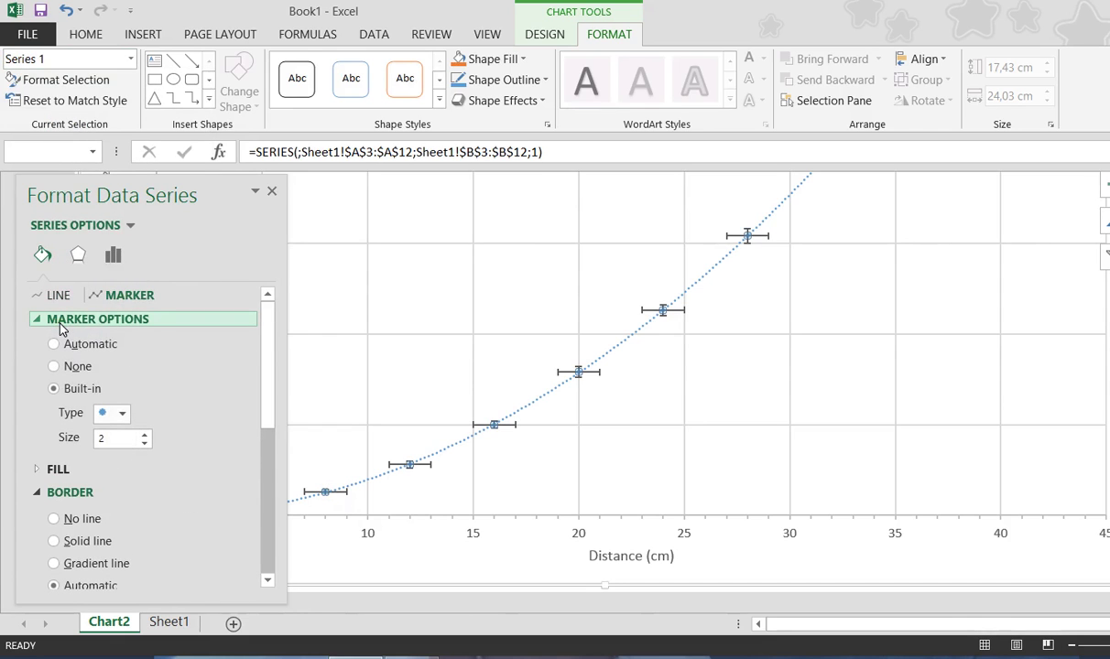
click(81, 367)
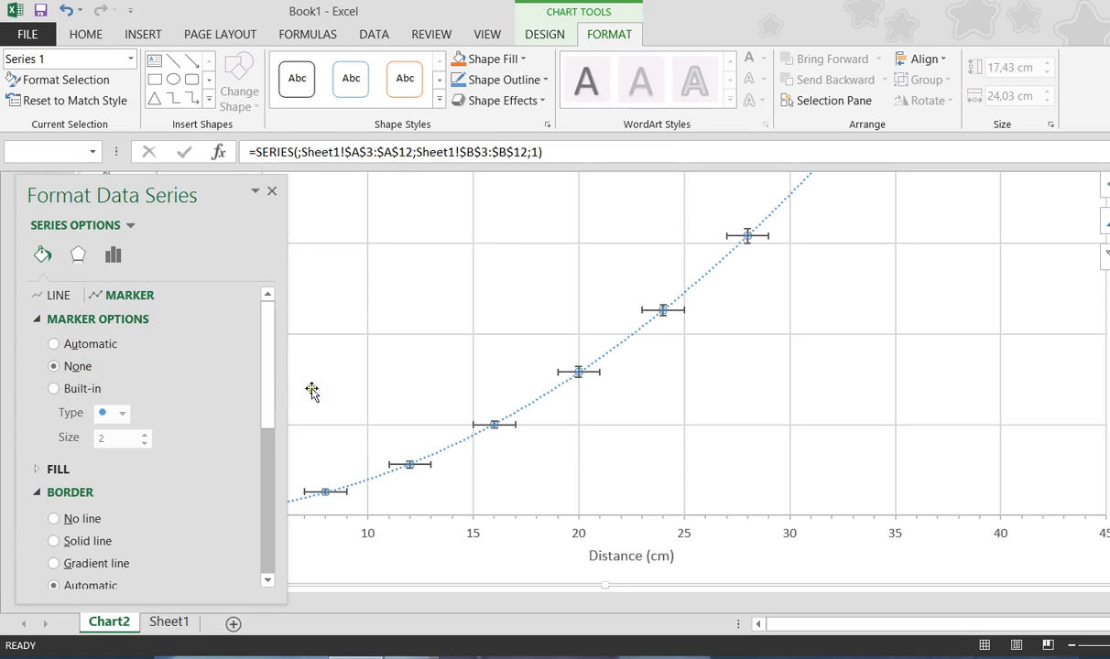
click(412, 365)
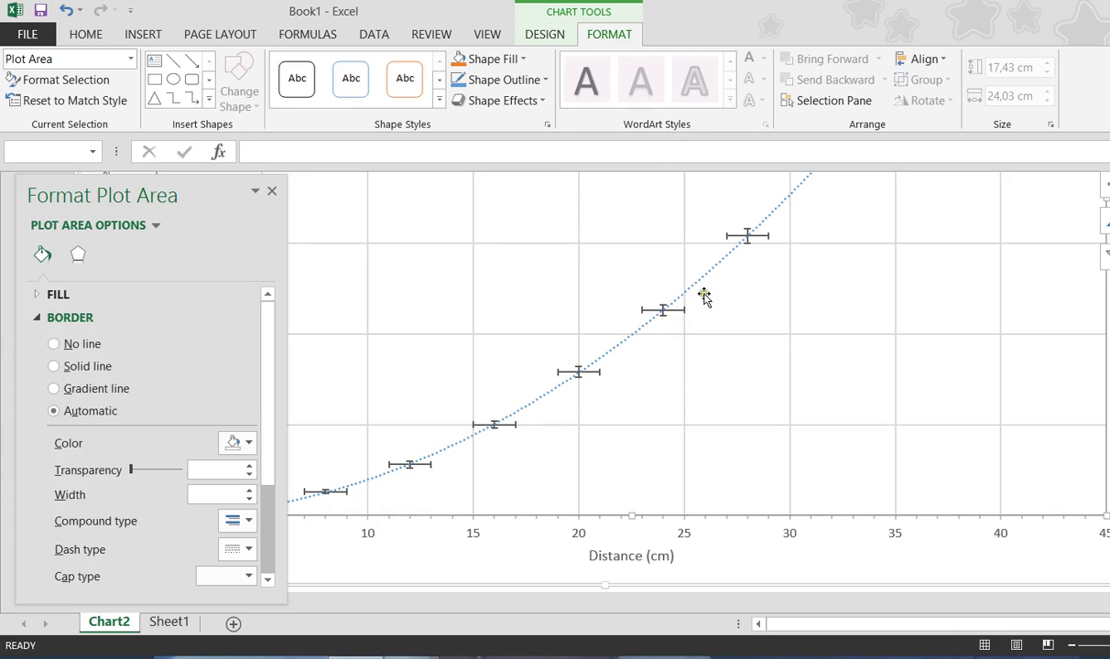
Step: Close the formatting and examine the error bars along the whole curve without point markers
scroll(711, 299, up, 5)
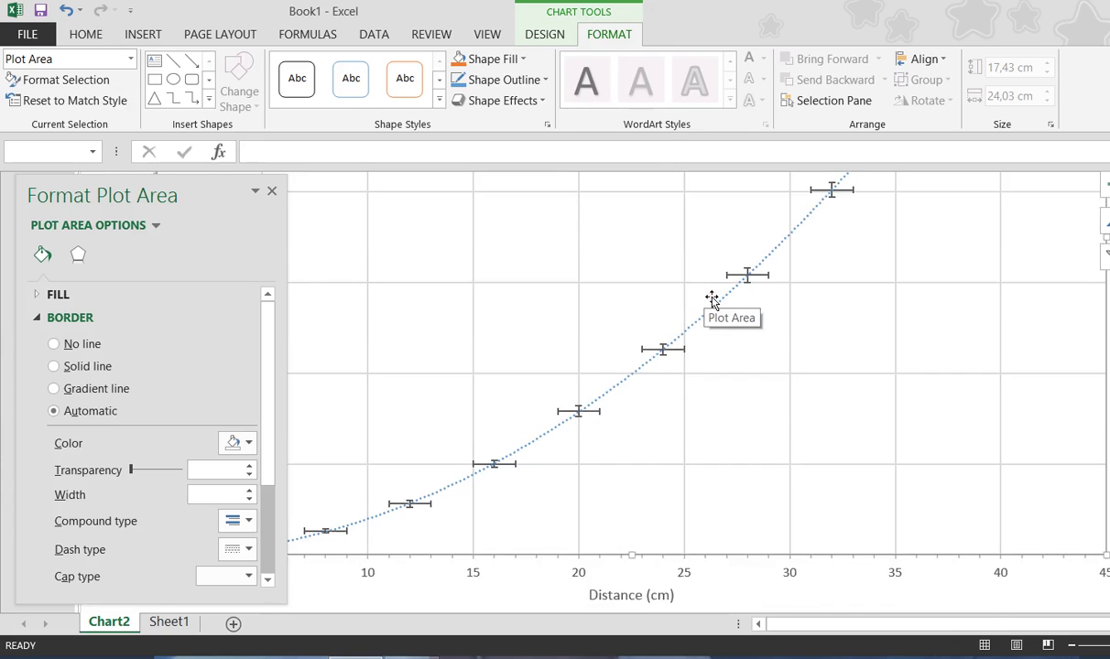
scroll(714, 305, down, 5)
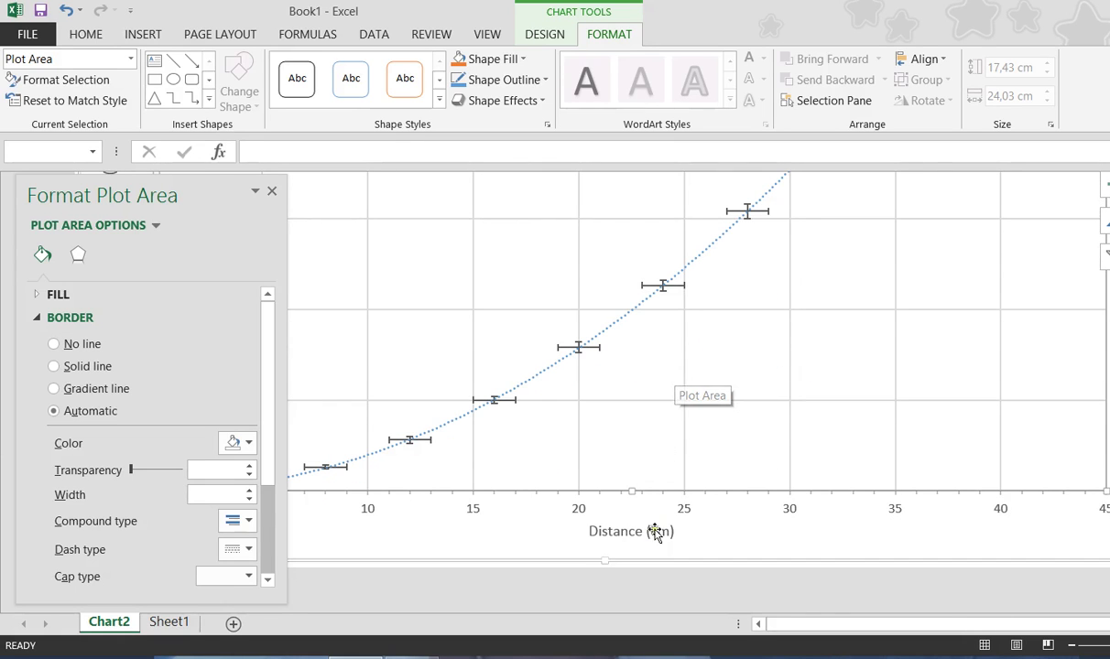
click(273, 193)
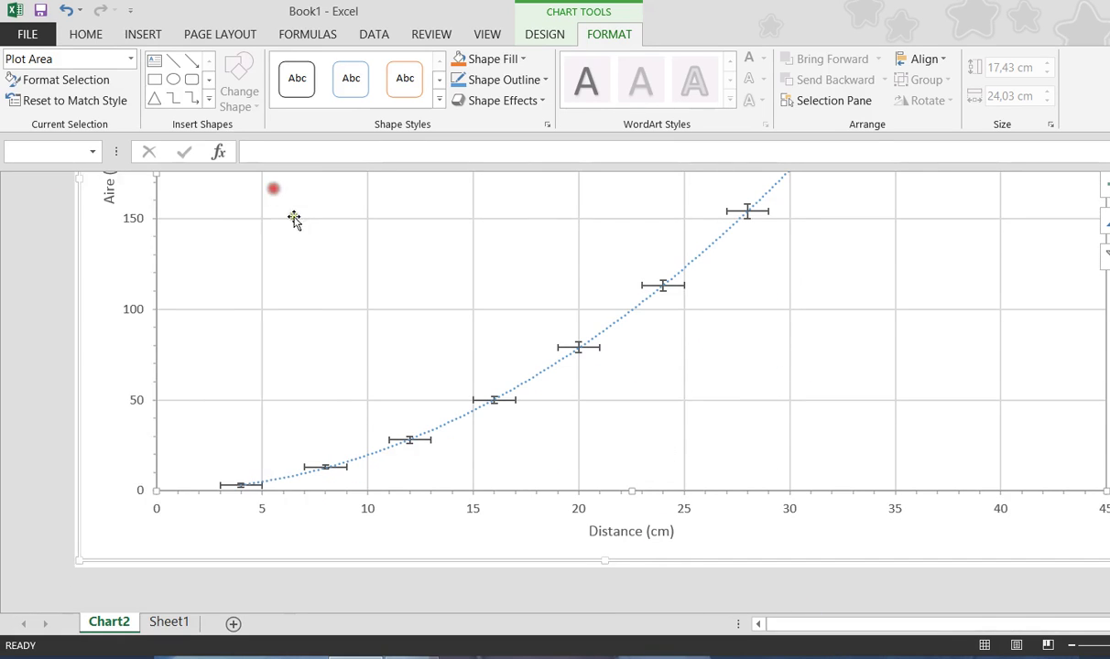
scroll(930, 482, up, 3)
scroll(930, 483, up, 3)
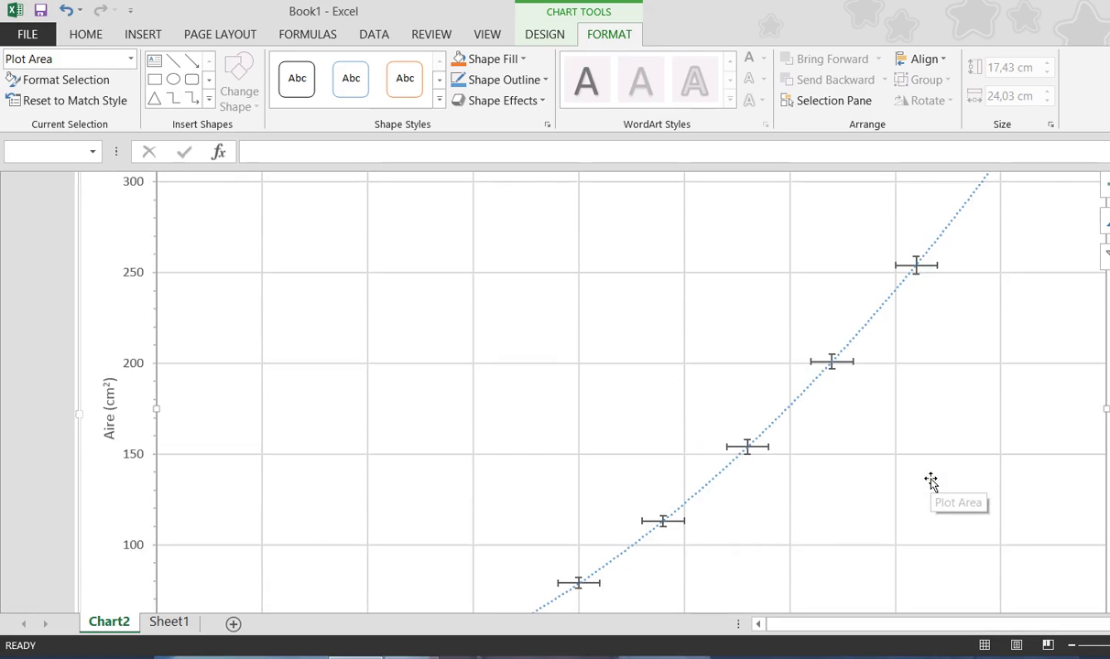
scroll(930, 482, down, 1)
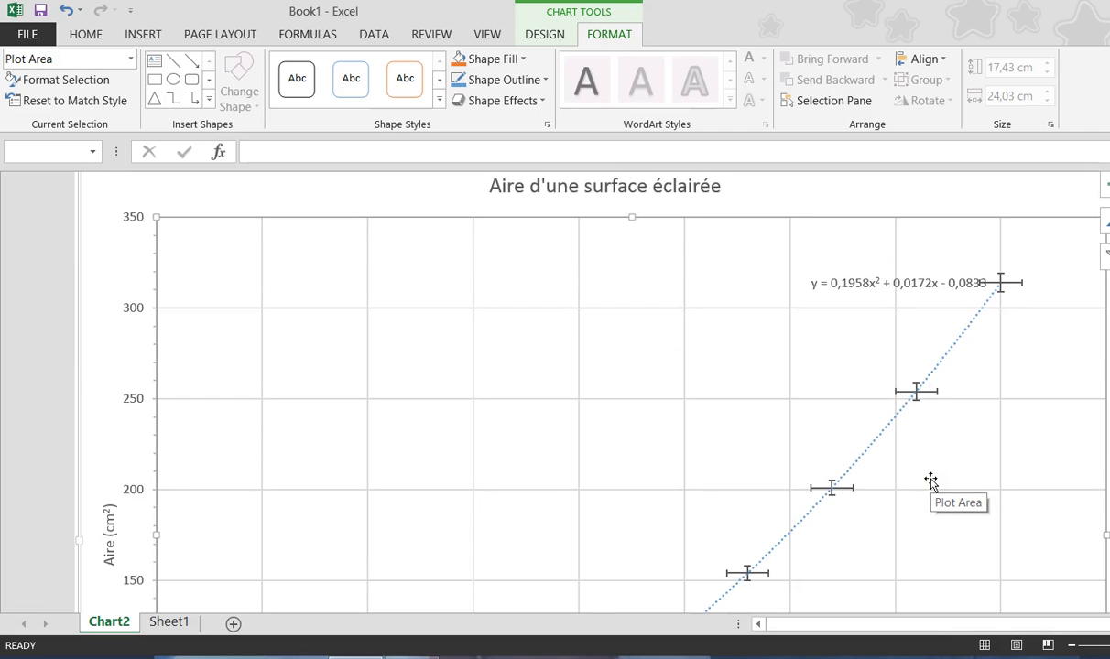
Step: Review the whole finished chart and the list of its selectable elements, leaving nothing in the chart selected
click(1072, 644)
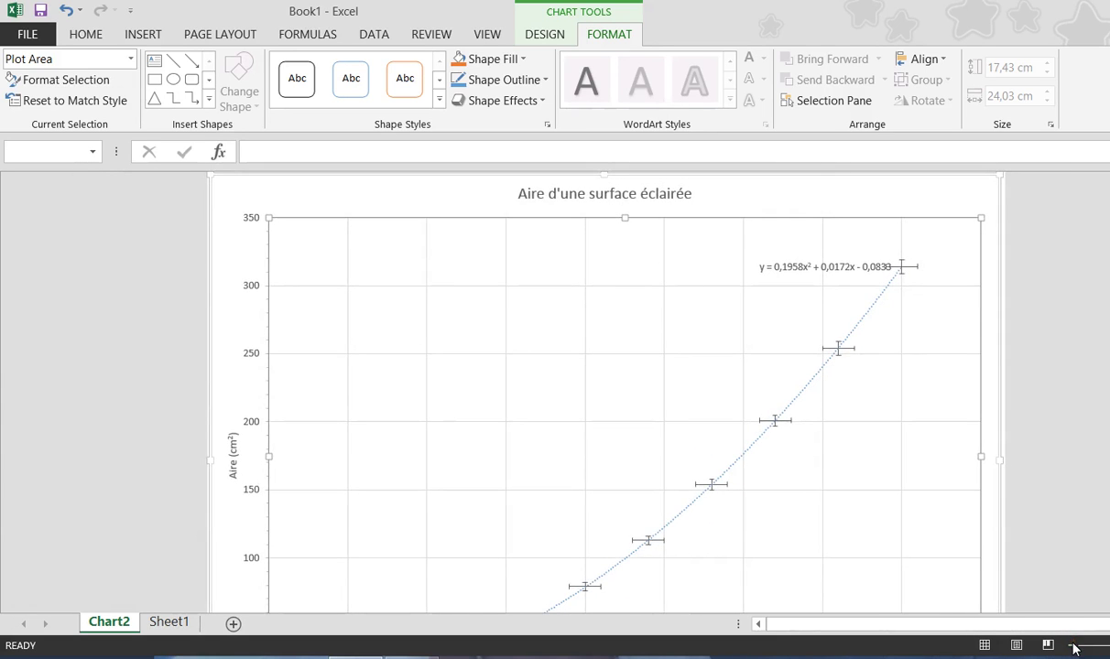
click(1072, 645)
click(1072, 645)
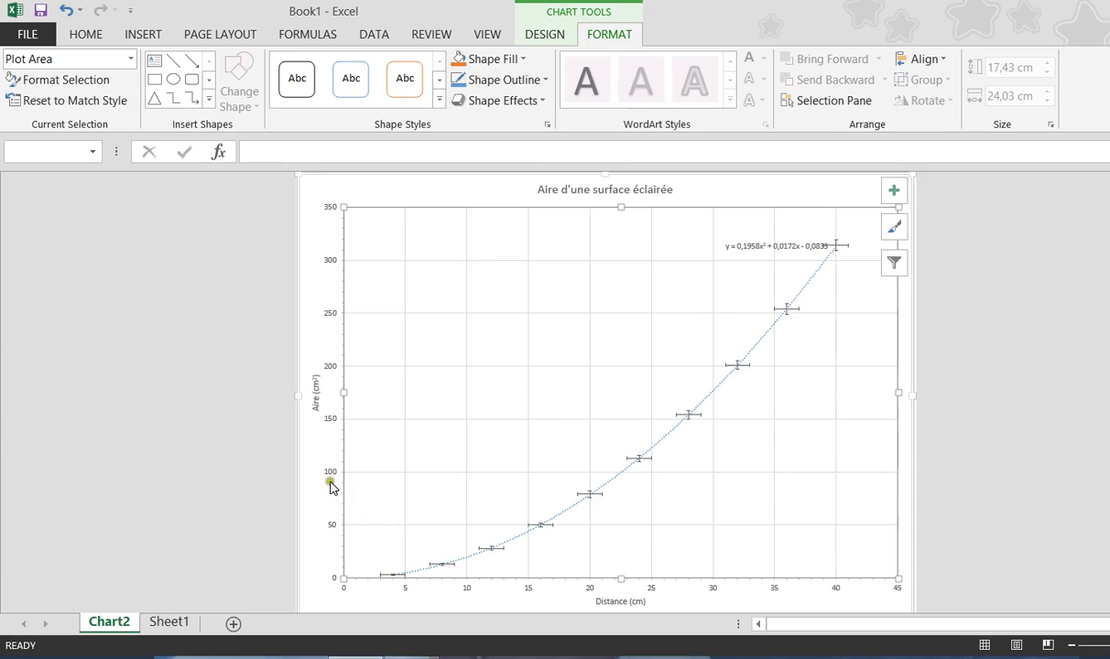
click(130, 59)
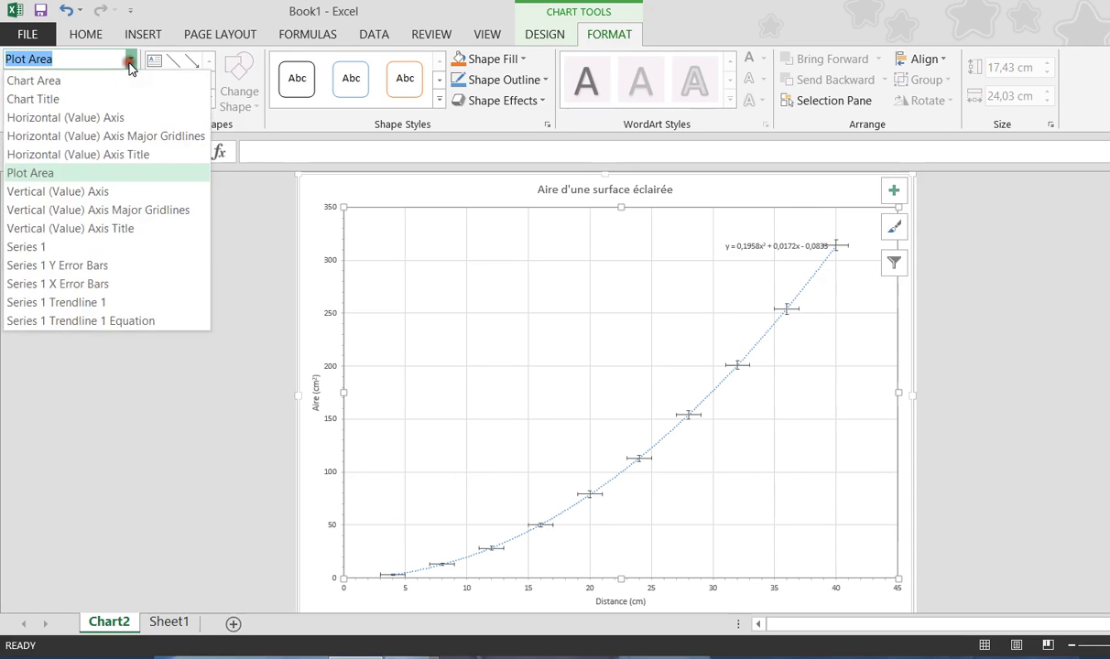
click(242, 346)
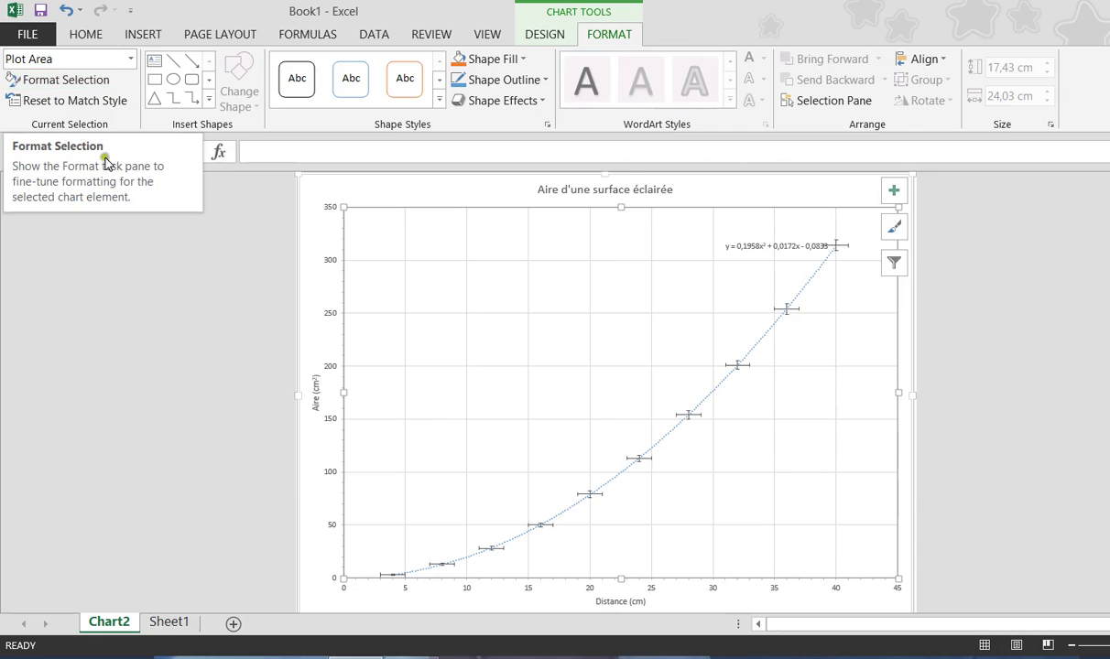
click(204, 329)
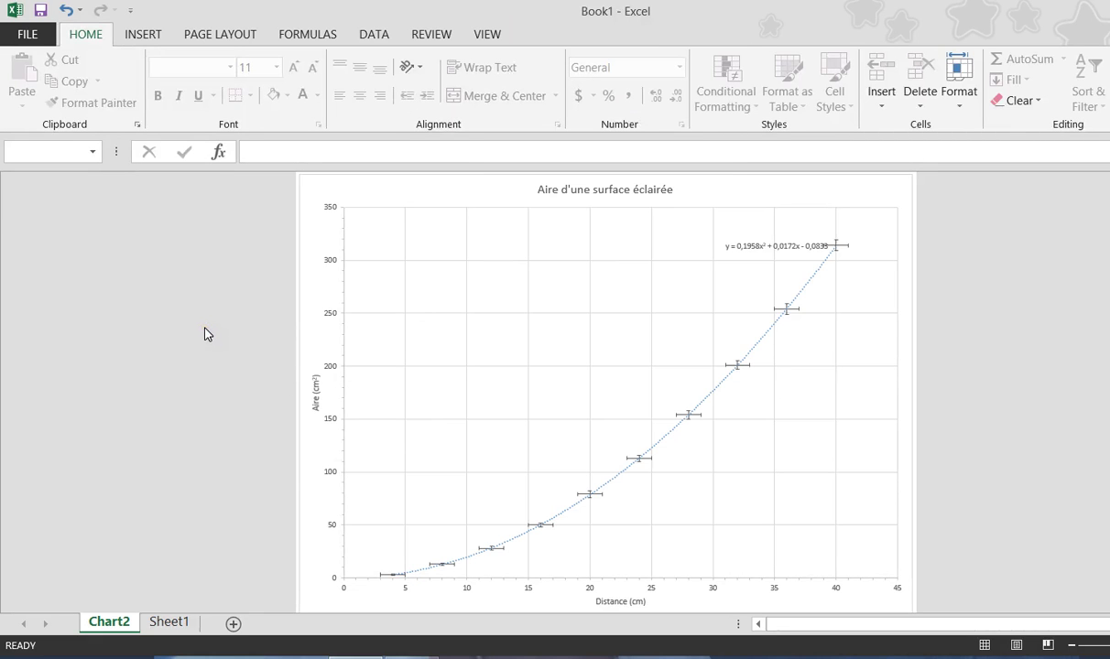
click(411, 658)
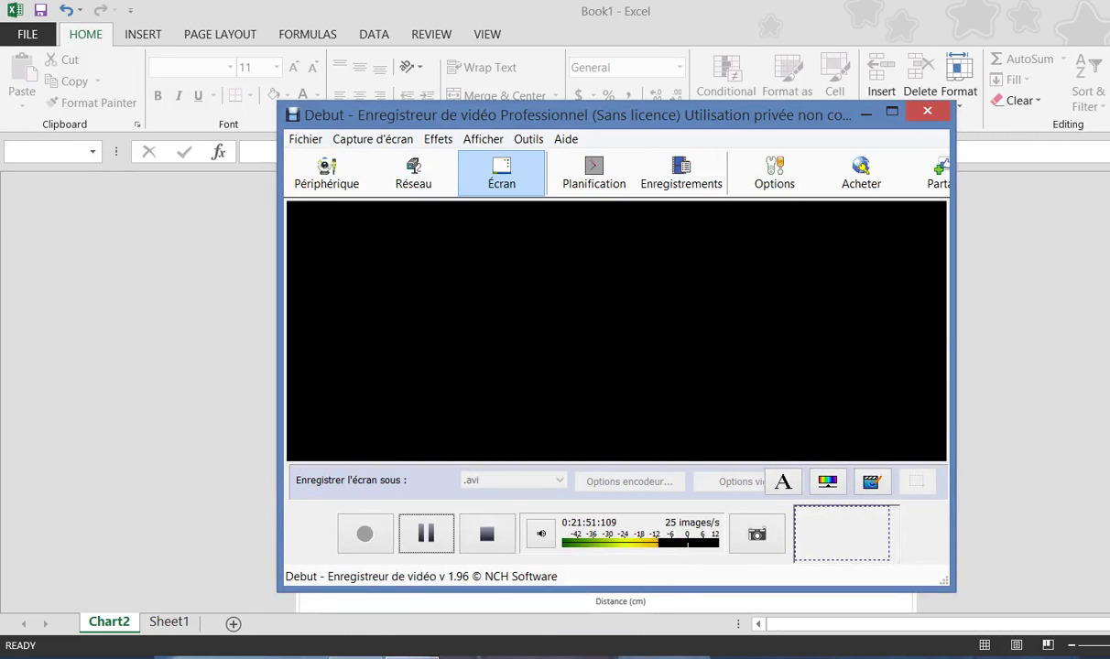